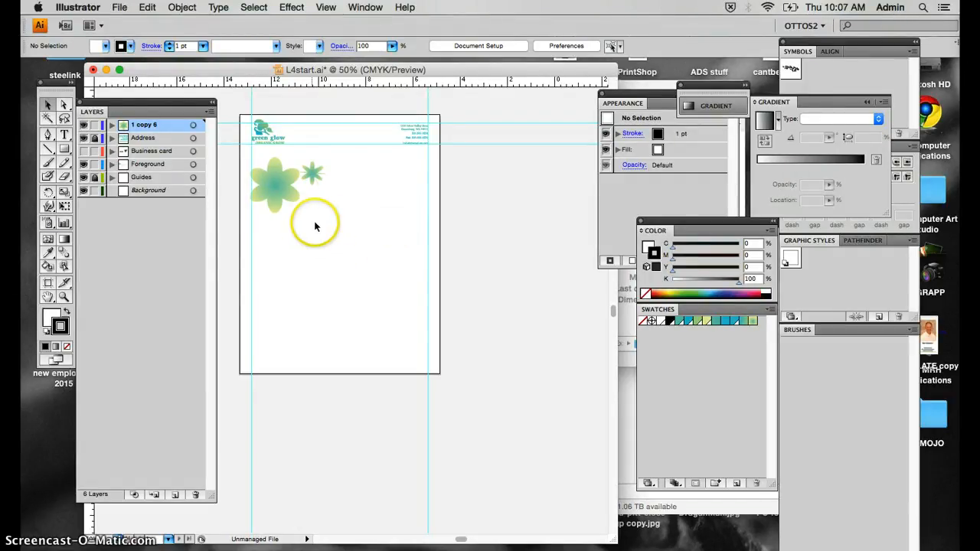
Draw a second artboard beside the letter-size page, 3.5 in wide, and set its height to 2 in.
click(47, 283)
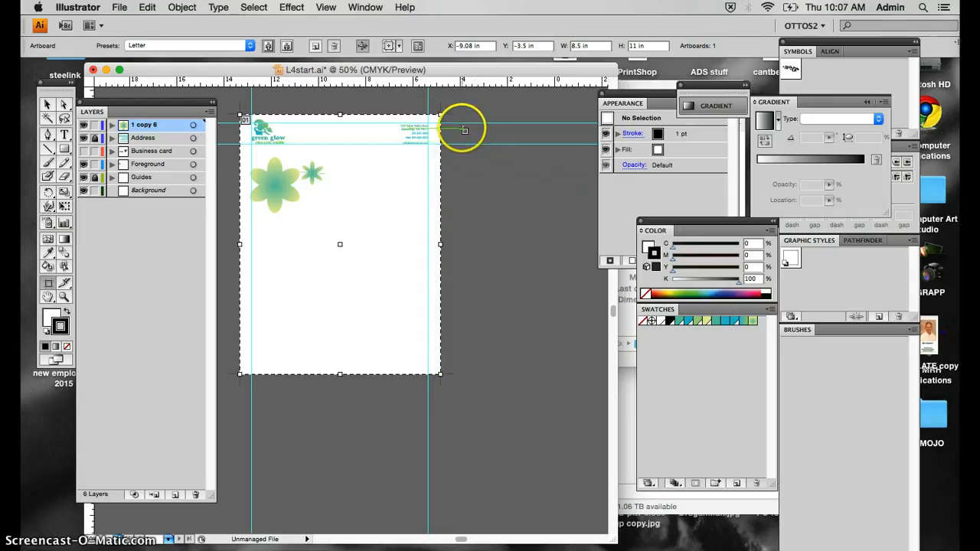
drag(462, 123, 546, 172)
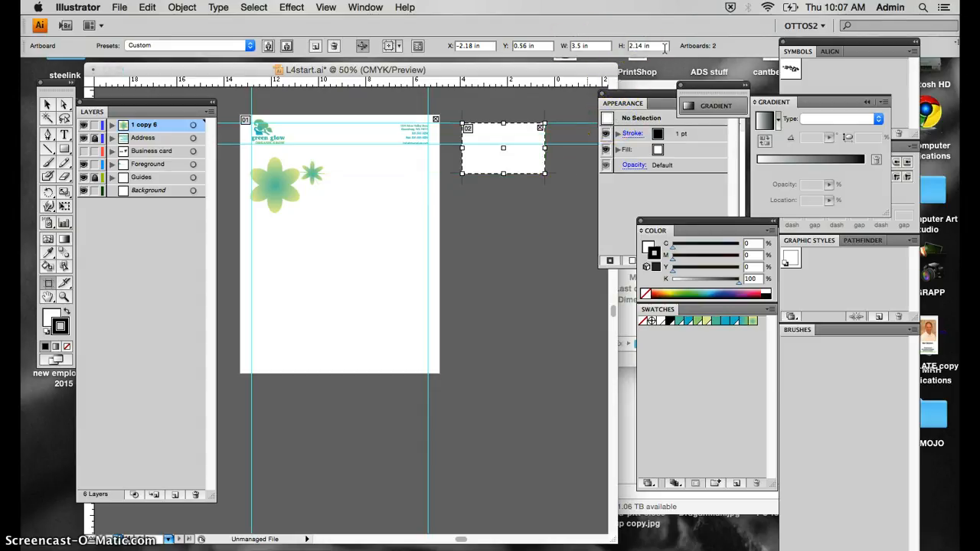
click(642, 46)
key(Return)
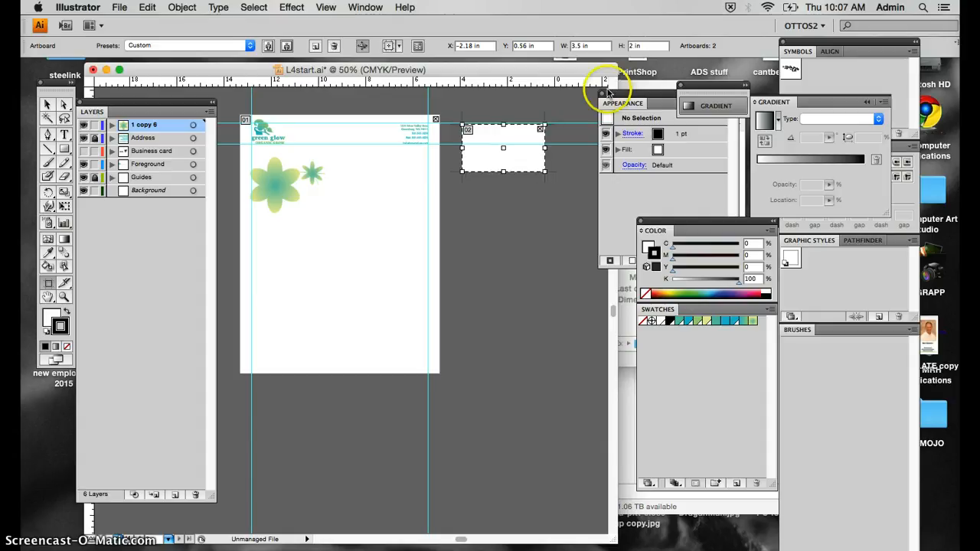
Duplicate the 3.5 by 2 in artboard and place the copy beside it at the same height.
scroll(567, 139, down, 2)
scroll(567, 139, left, 3)
scroll(567, 139, right, 2)
scroll(565, 138, up, 1)
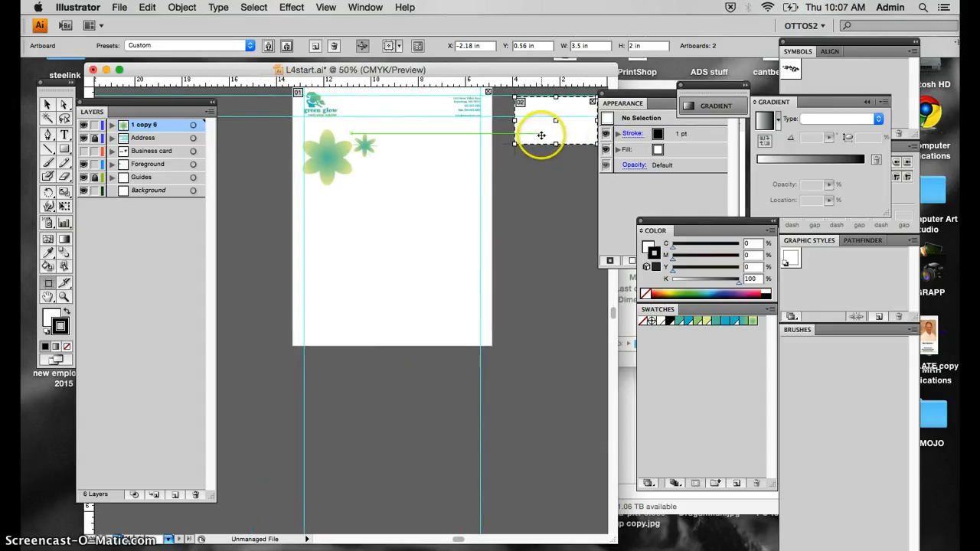
scroll(541, 136, right, 5)
scroll(541, 135, up, 3)
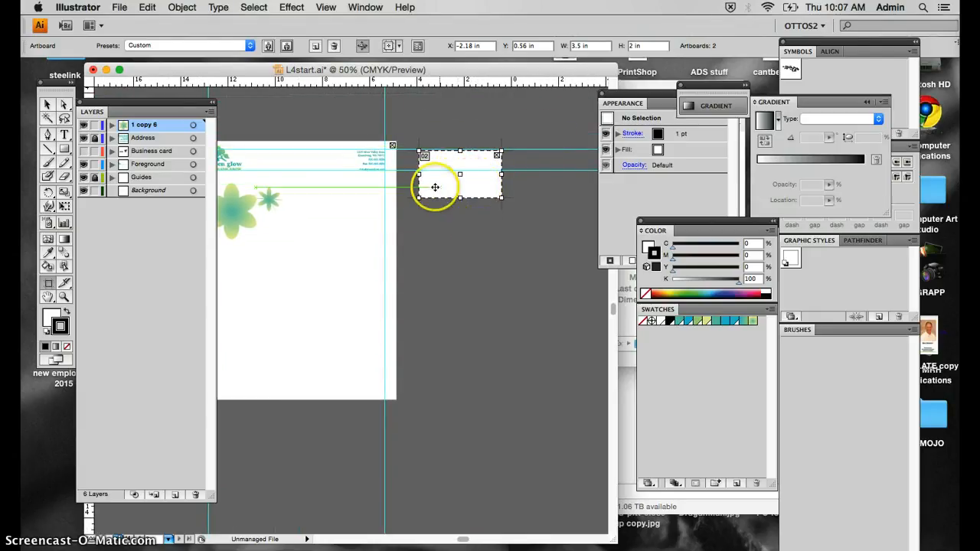
scroll(433, 186, right, 5)
click(389, 175)
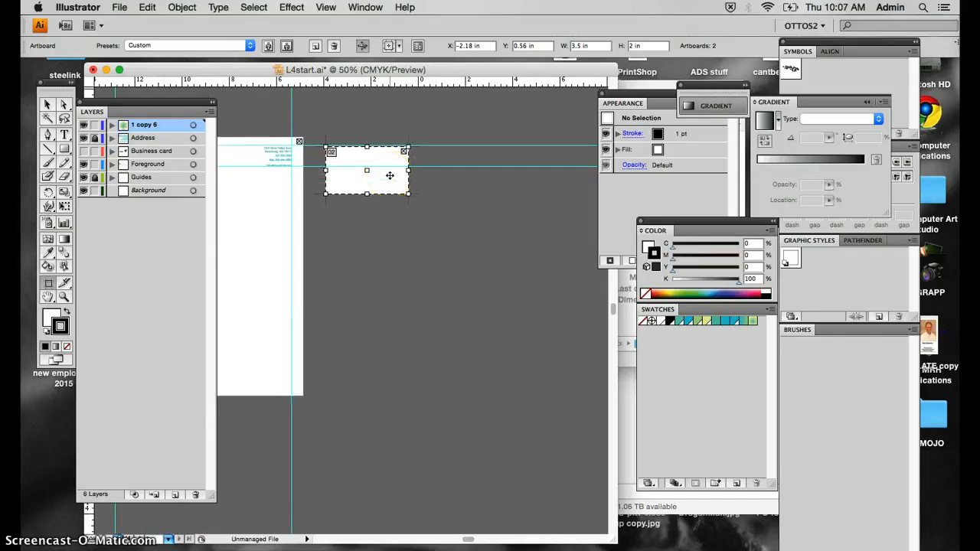
click(389, 175)
drag(455, 176, 499, 176)
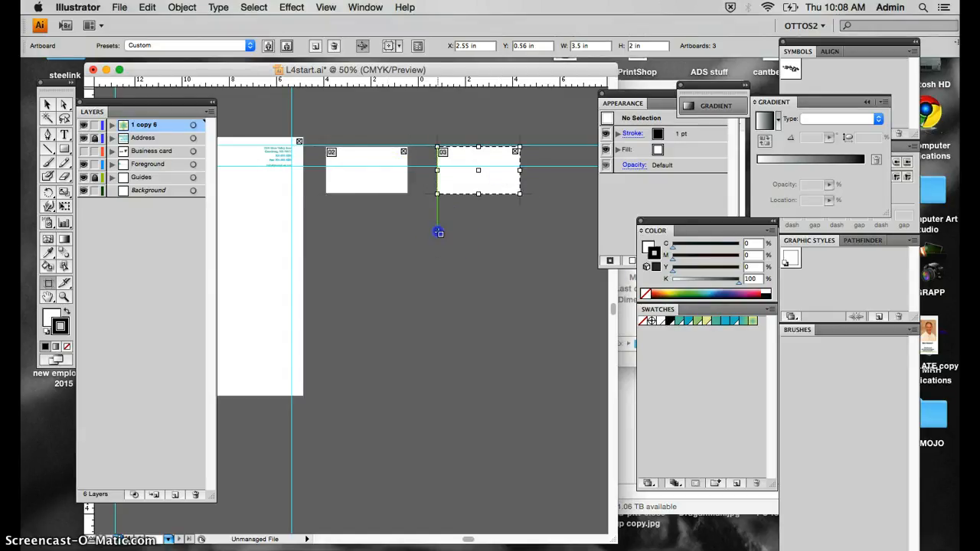
Move the duplicated artboard directly below the original small artboard, with their side edges aligned.
click(332, 201)
click(498, 177)
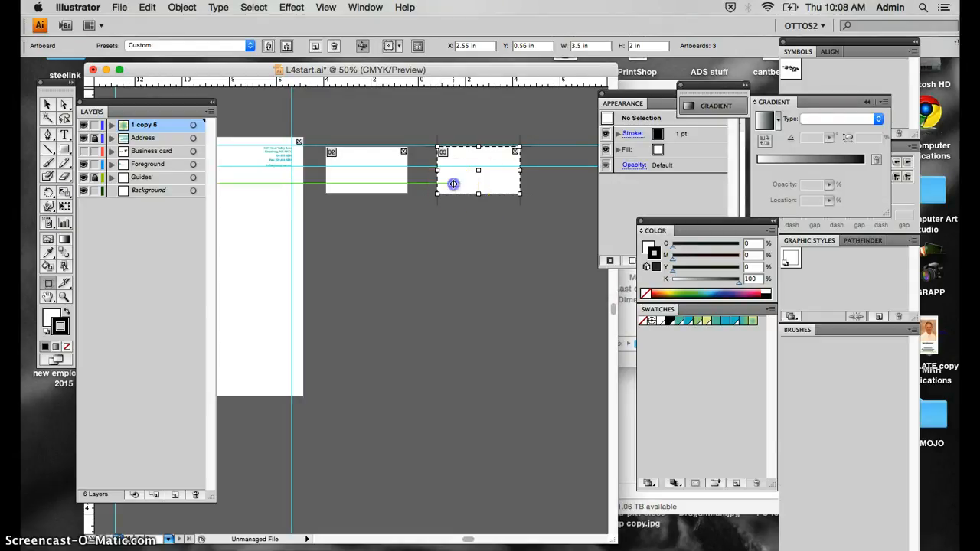
drag(454, 184, 342, 242)
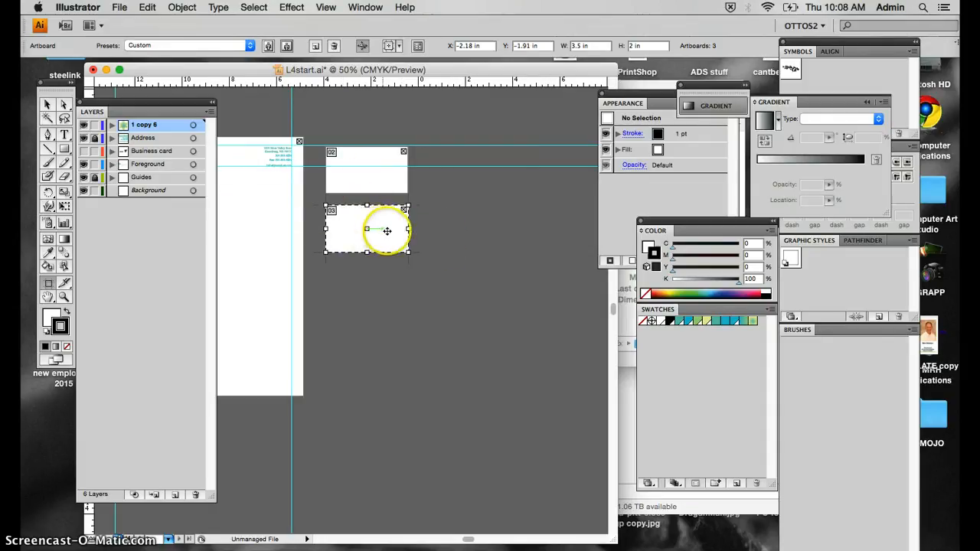
click(360, 170)
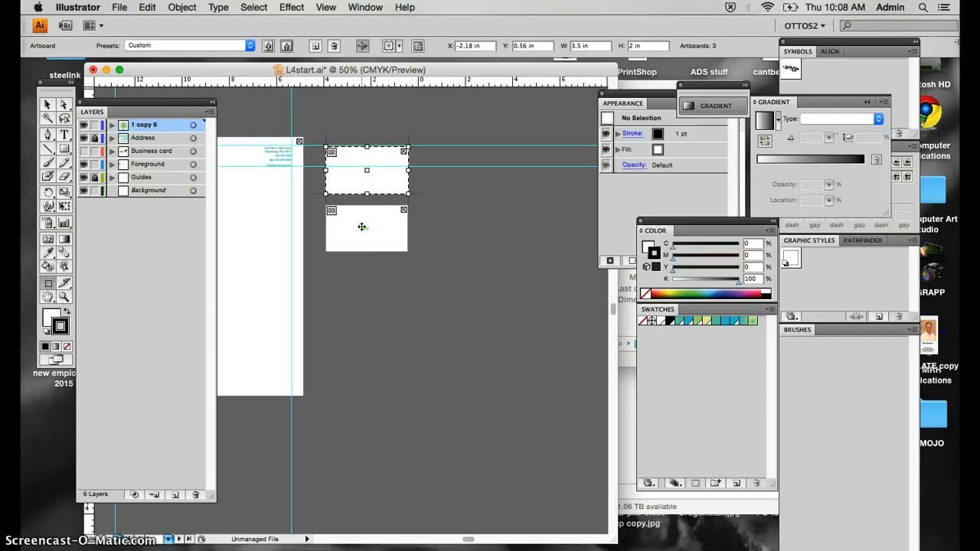
Try a width of 9.5 in on the letter-size artboard, and undo the change.
scroll(271, 278, left, 3)
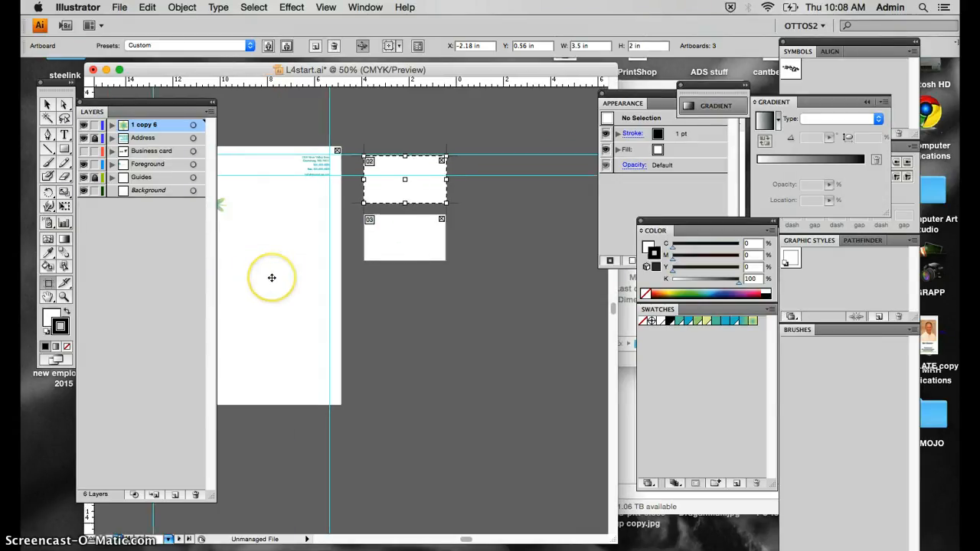
click(306, 289)
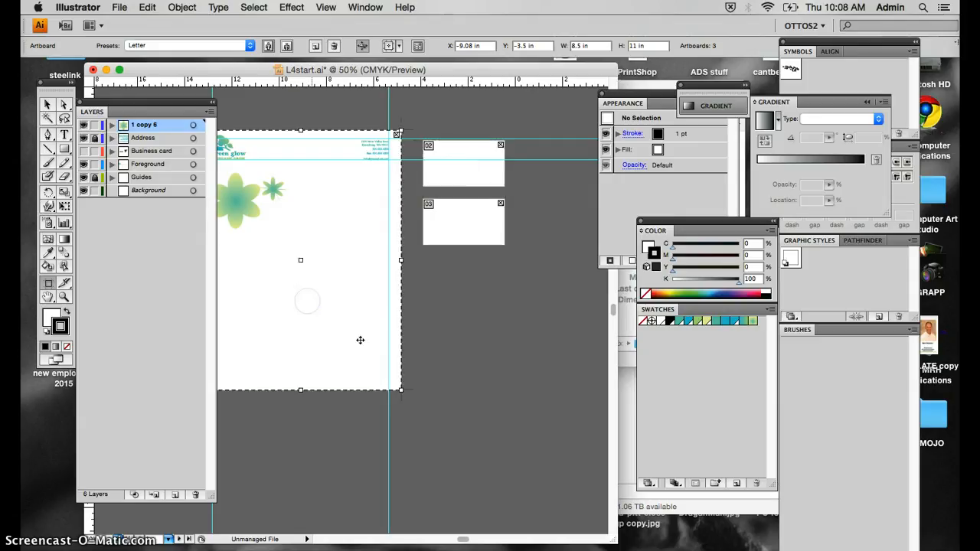
scroll(336, 348, left, 1)
scroll(336, 347, up, 1)
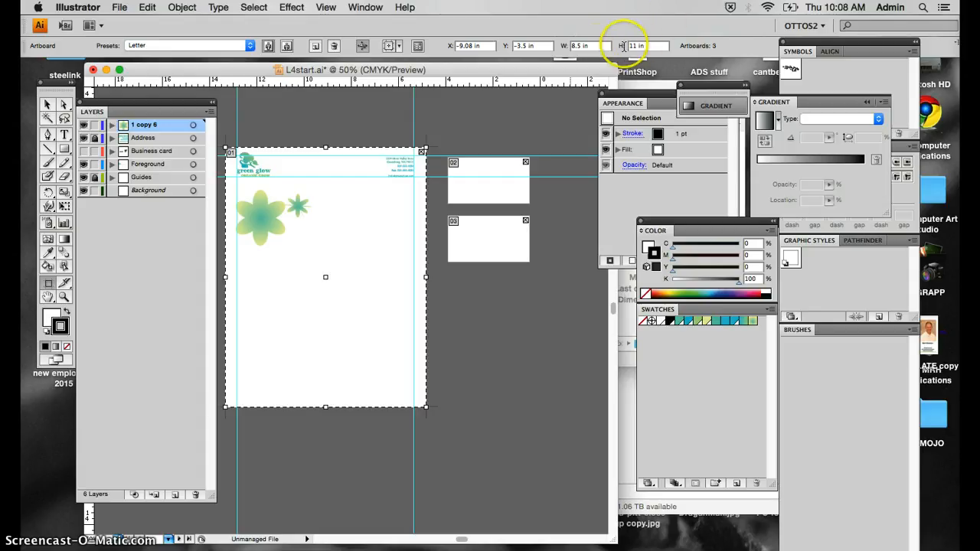
click(575, 45)
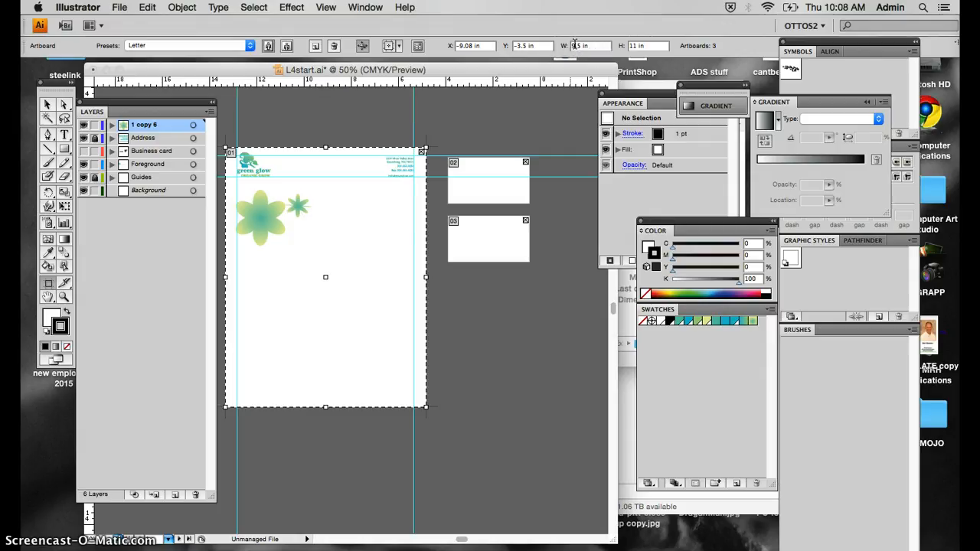
key(Return)
click(350, 247)
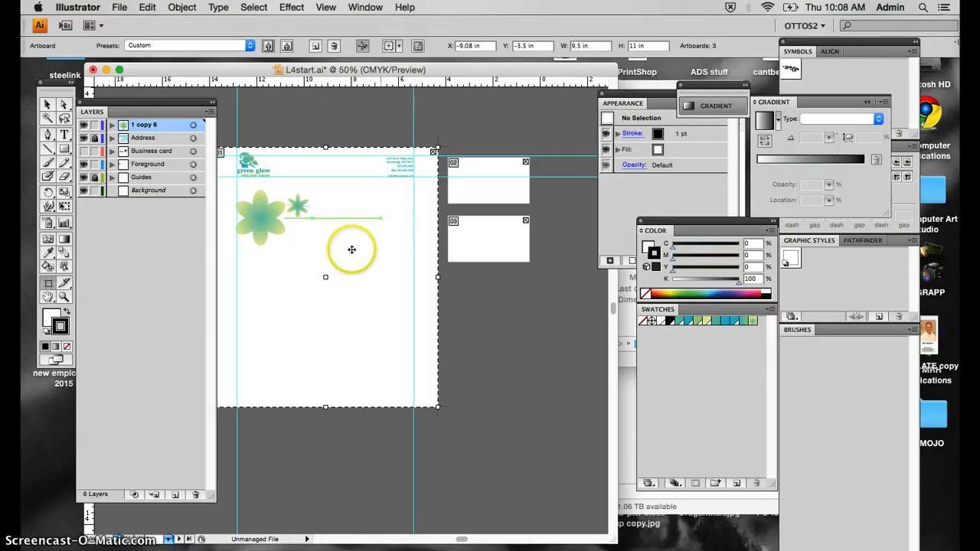
scroll(352, 250, right, 1)
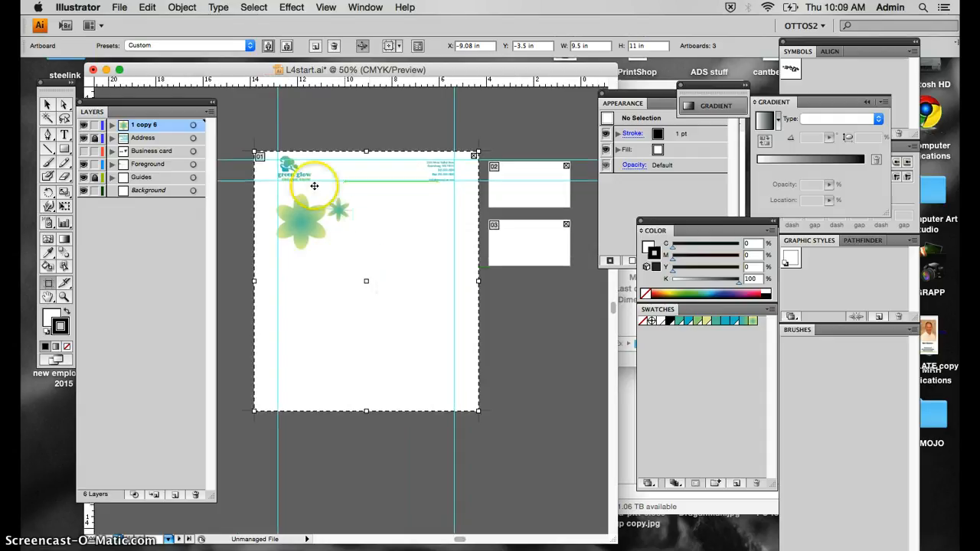
key(super+z)
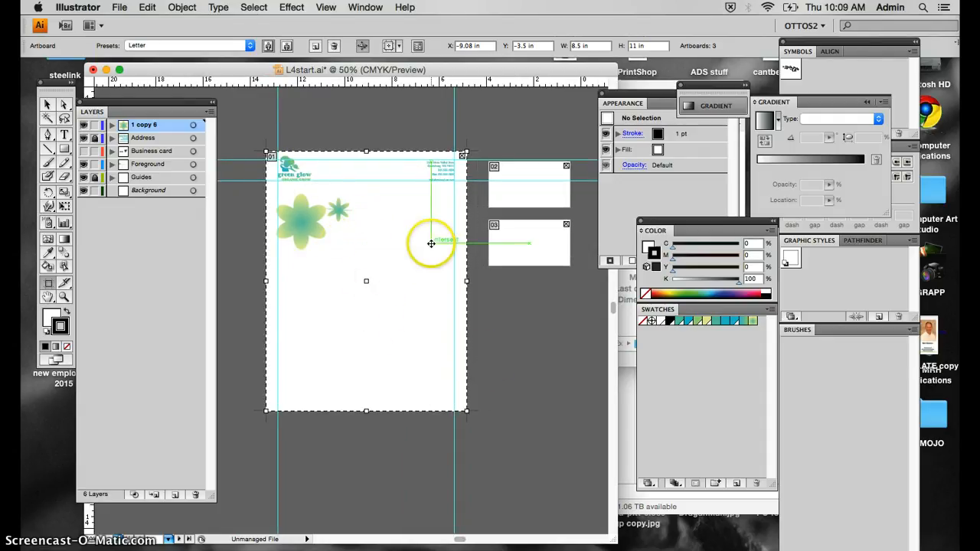
Draw a fourth artboard below the two small ones, about 9.86 in wide and 4.58 in high.
scroll(437, 295, right, 2)
scroll(437, 296, down, 1)
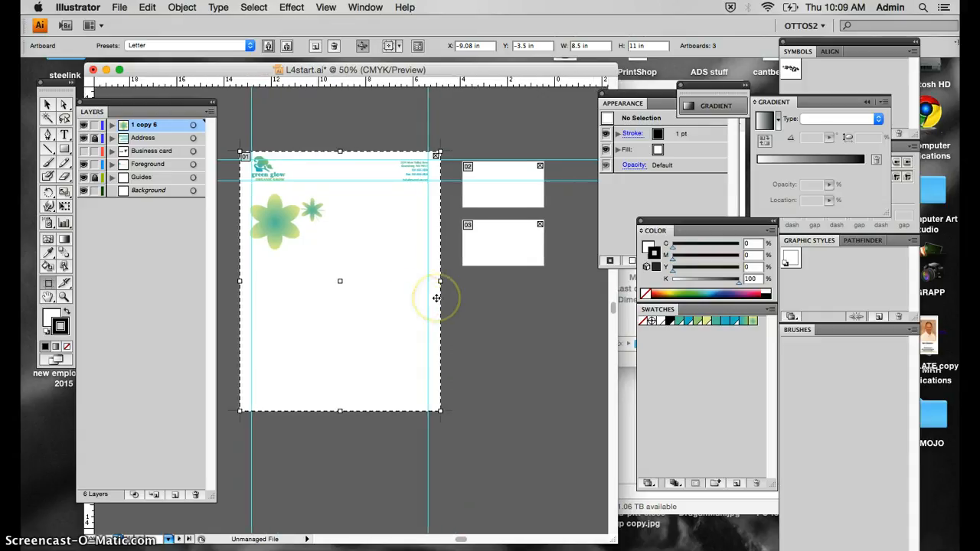
click(415, 284)
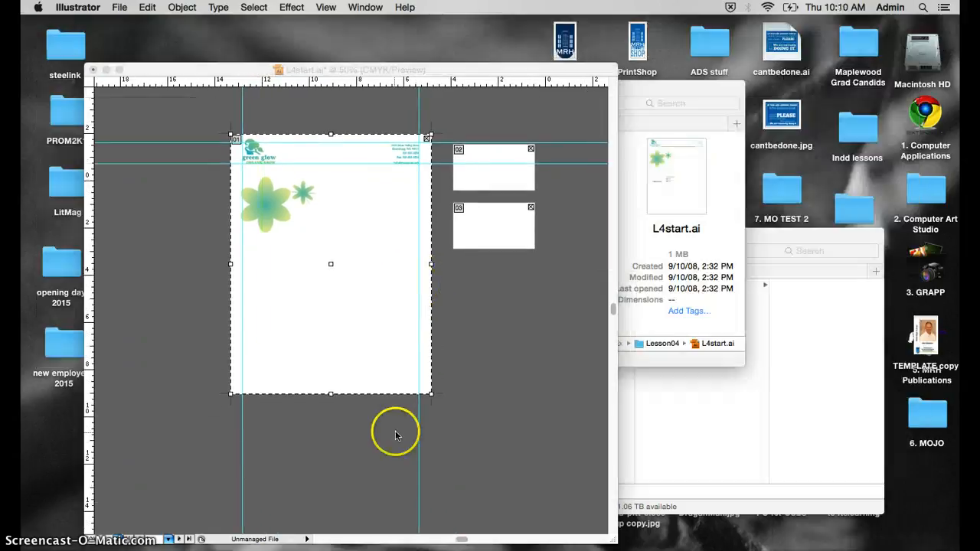
scroll(439, 403, right, 1)
scroll(440, 403, right, 3)
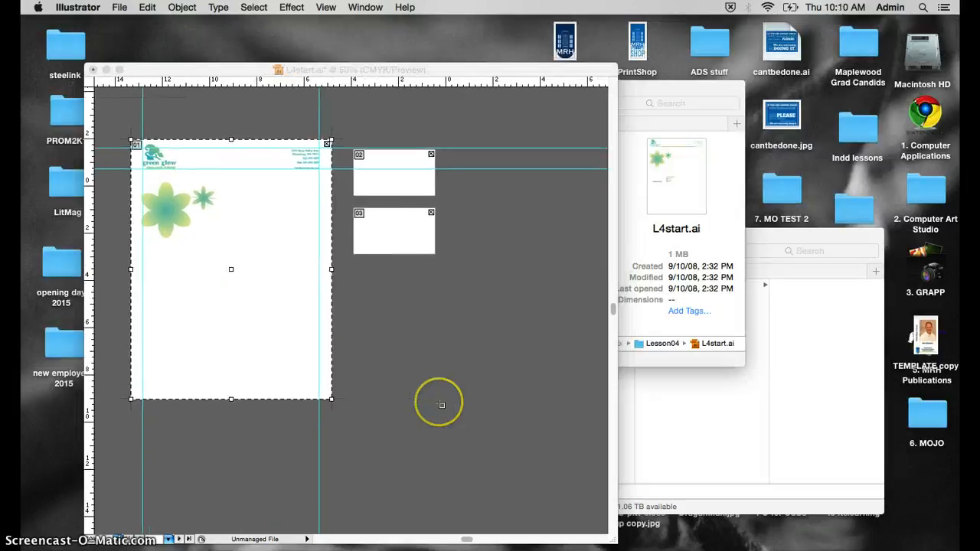
click(439, 398)
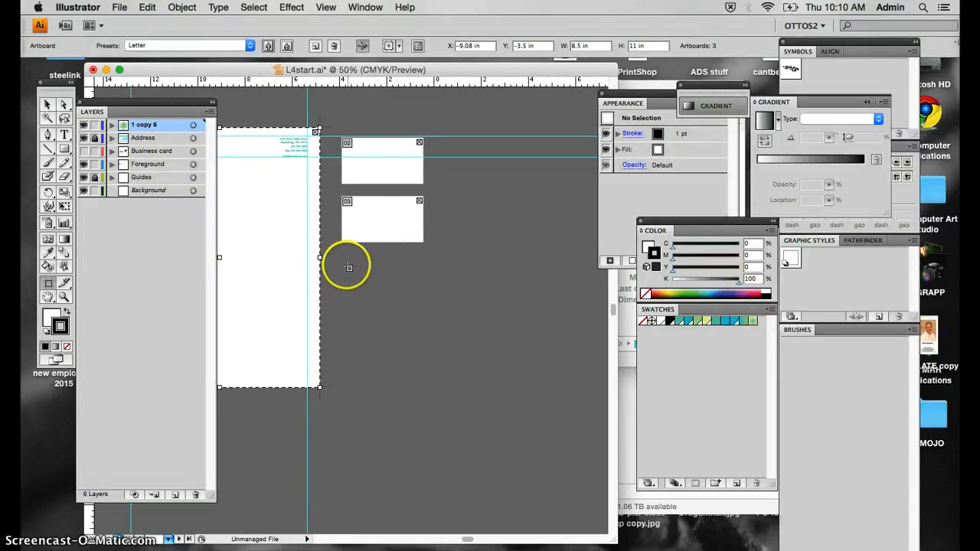
drag(341, 263, 570, 372)
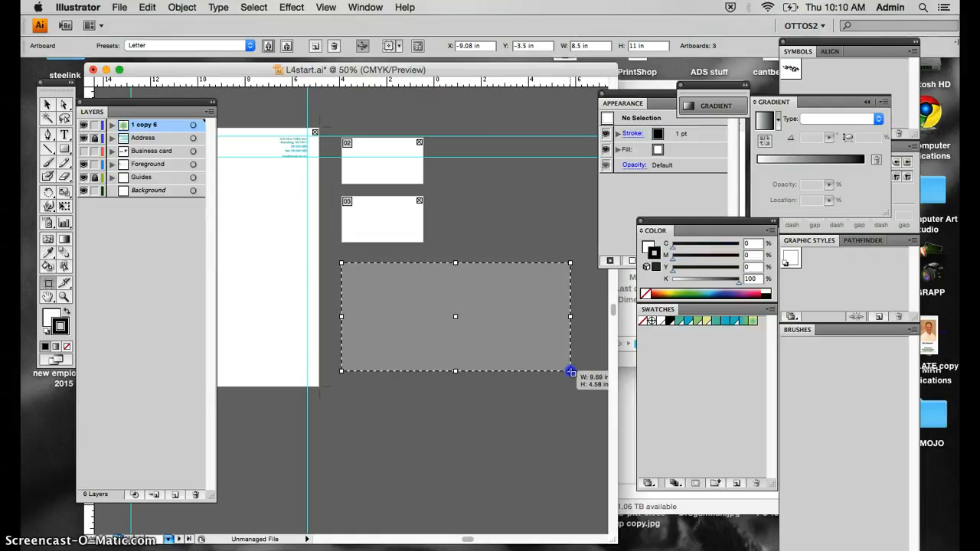
drag(570, 372, 574, 372)
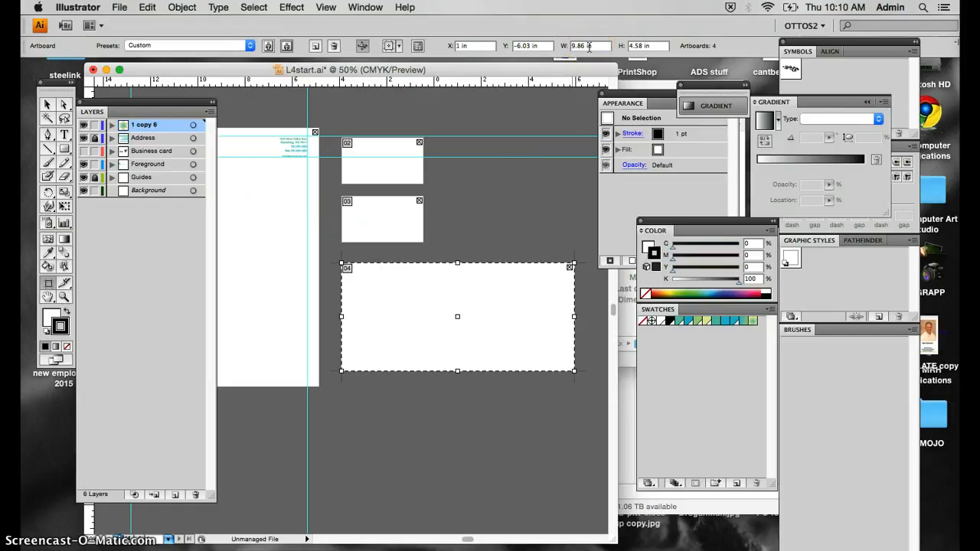
Set the fourth artboard's size to 9.5 in wide by 4 in high.
drag(588, 46, 566, 44)
key(Tab)
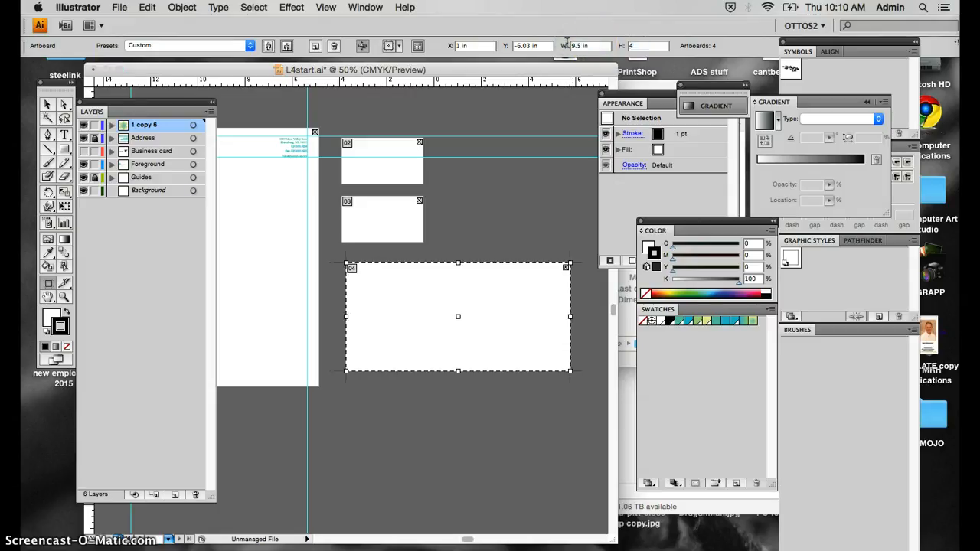
text(4)
key(Return)
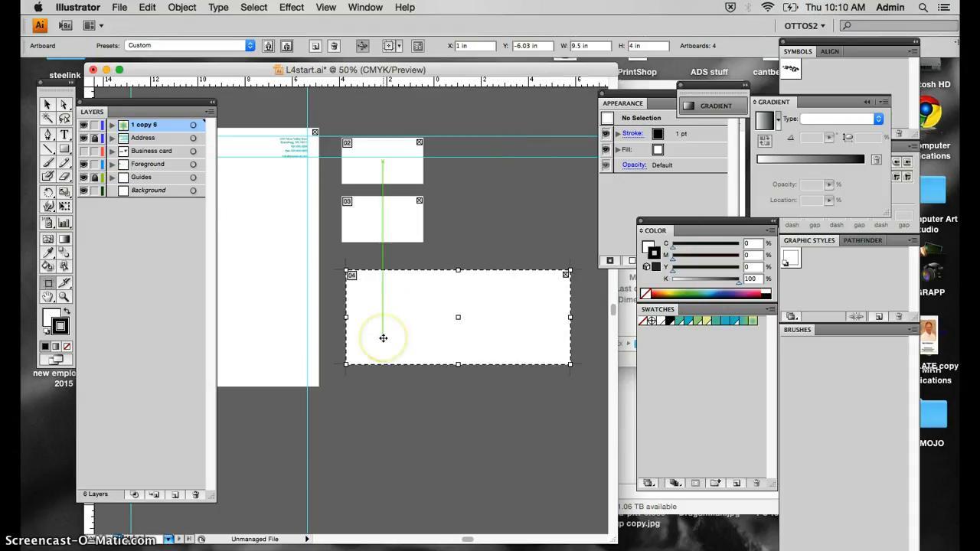
Move the fourth artboard so its left edge lines up with the two small artboards above.
scroll(383, 337, left, 2)
scroll(382, 338, up, 1)
drag(422, 324, 416, 324)
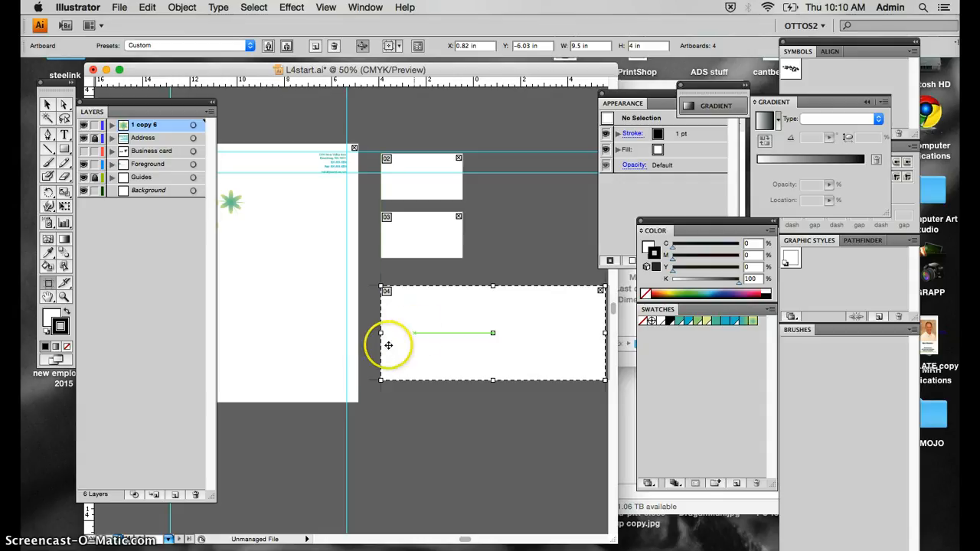
Set the document bleed to 0.125 in on all four sides, with the bleed values linked.
scroll(391, 359, left, 5)
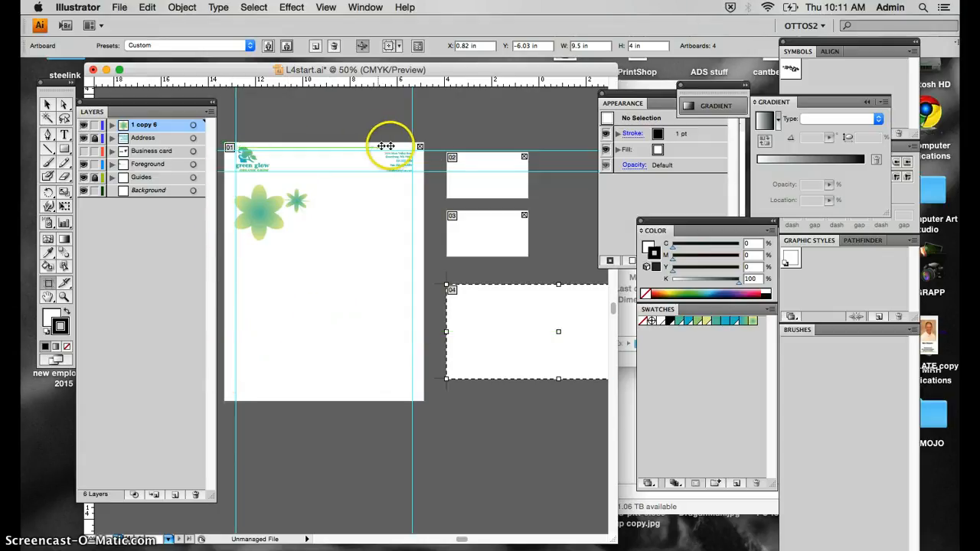
click(357, 317)
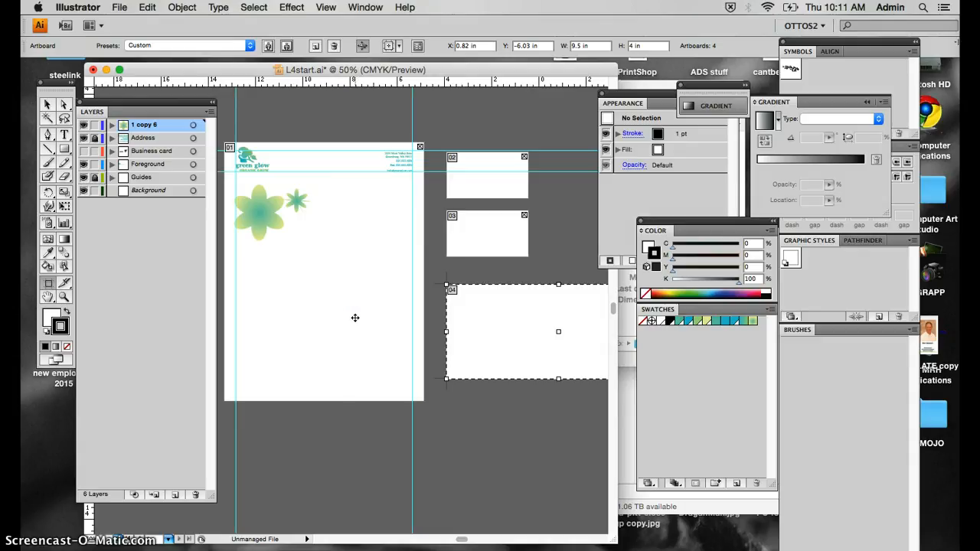
click(119, 7)
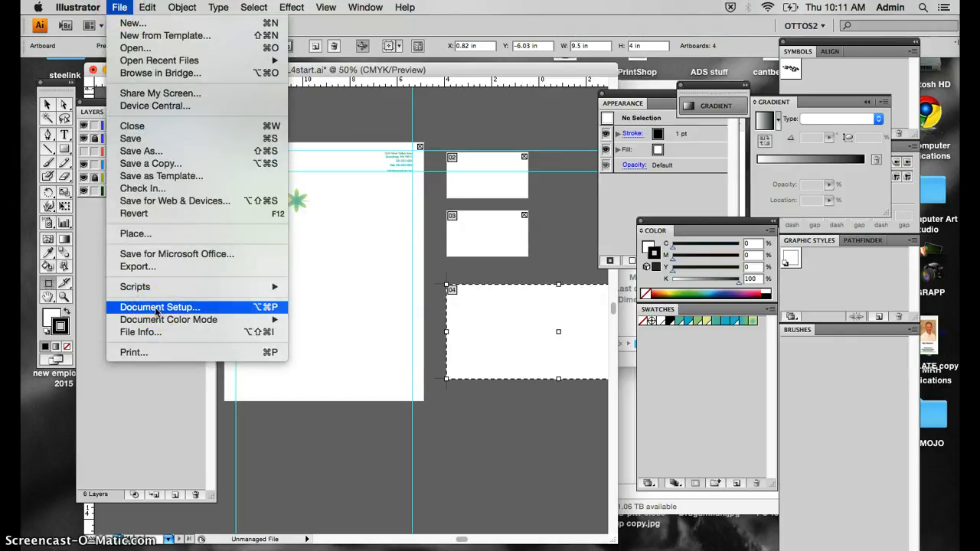
click(427, 291)
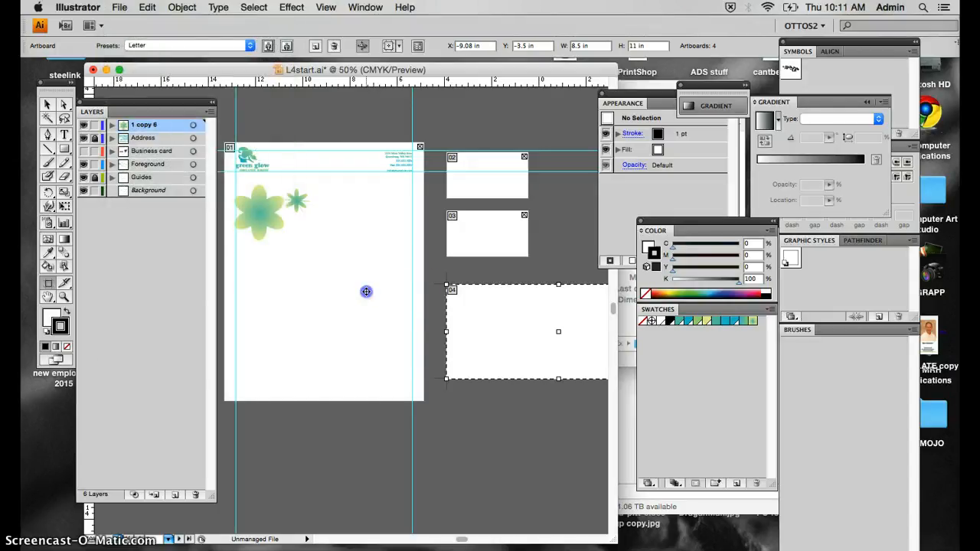
click(349, 299)
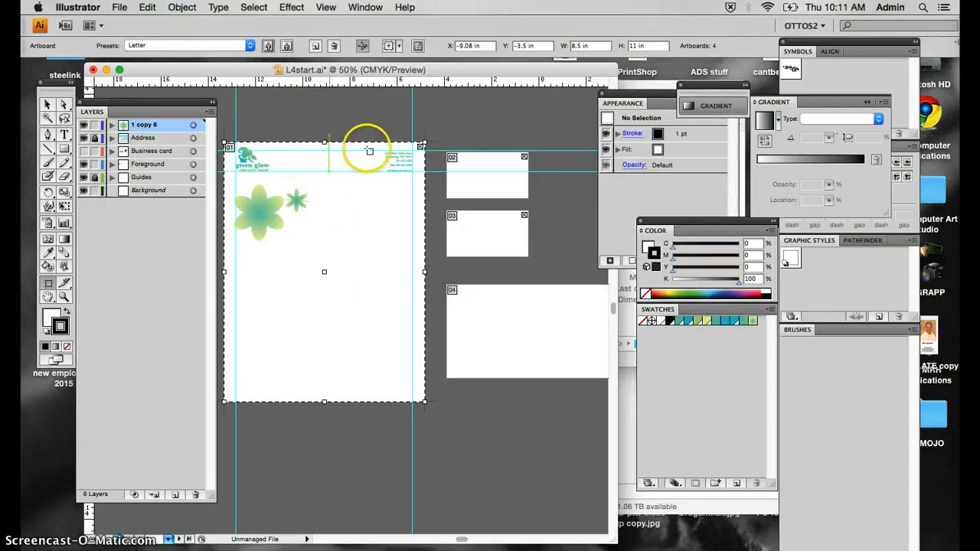
click(120, 8)
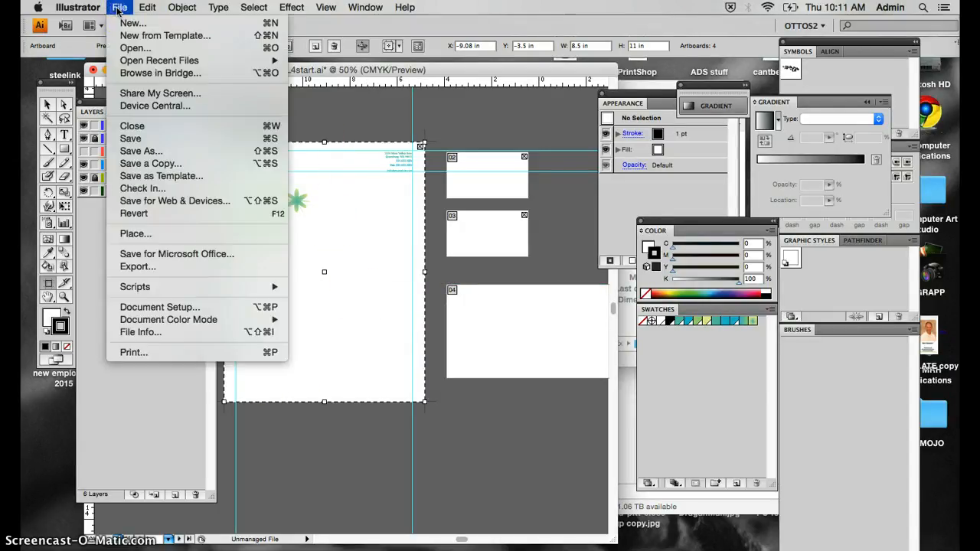
click(156, 307)
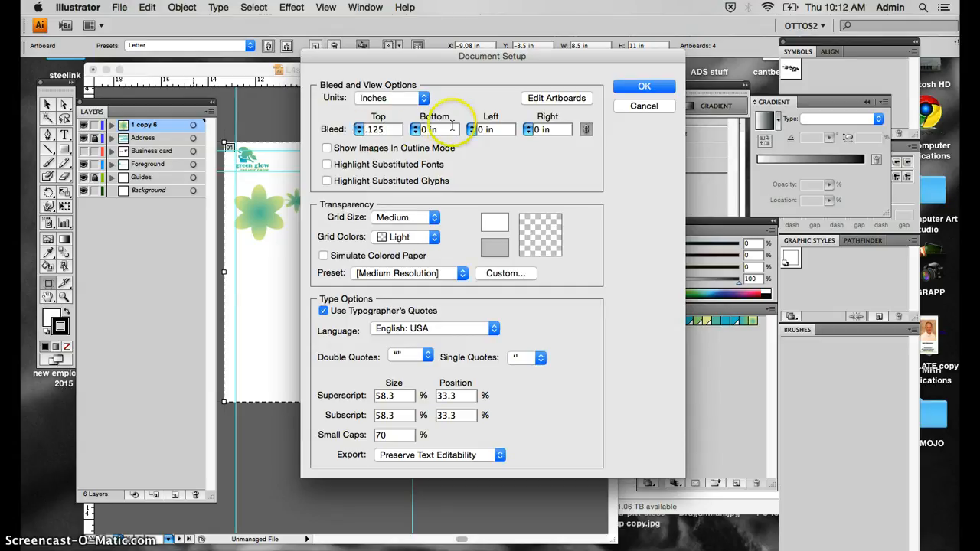
key(Tab)
click(586, 131)
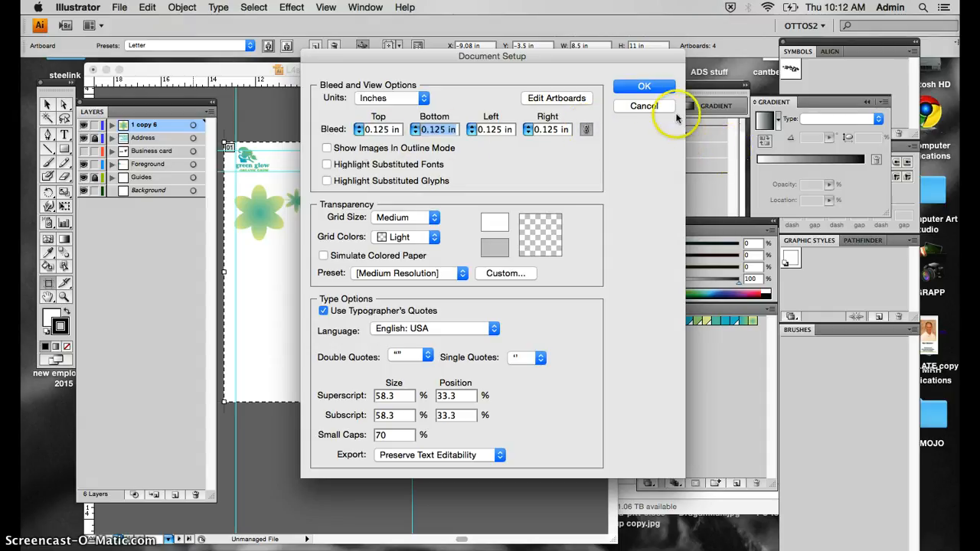
click(636, 88)
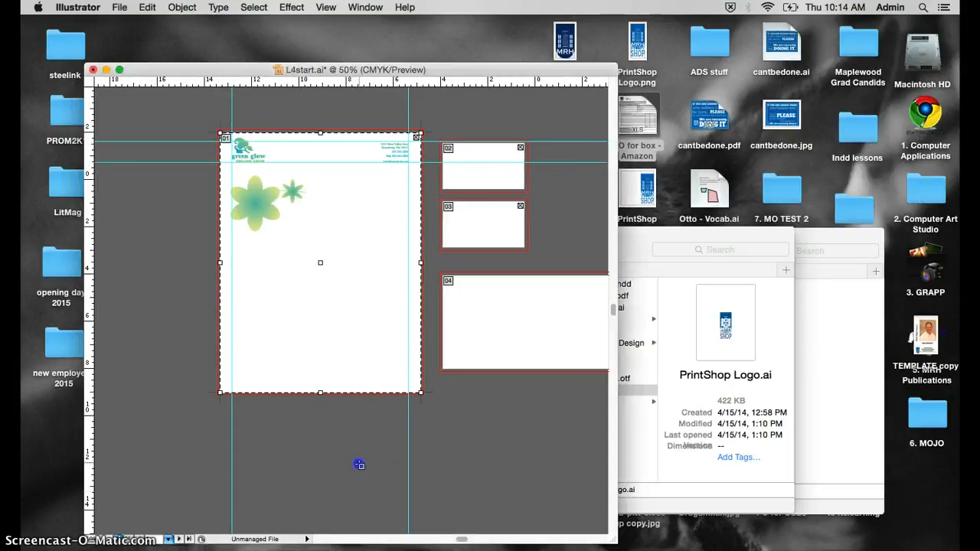
Show the hidden panels again.
key(Tab)
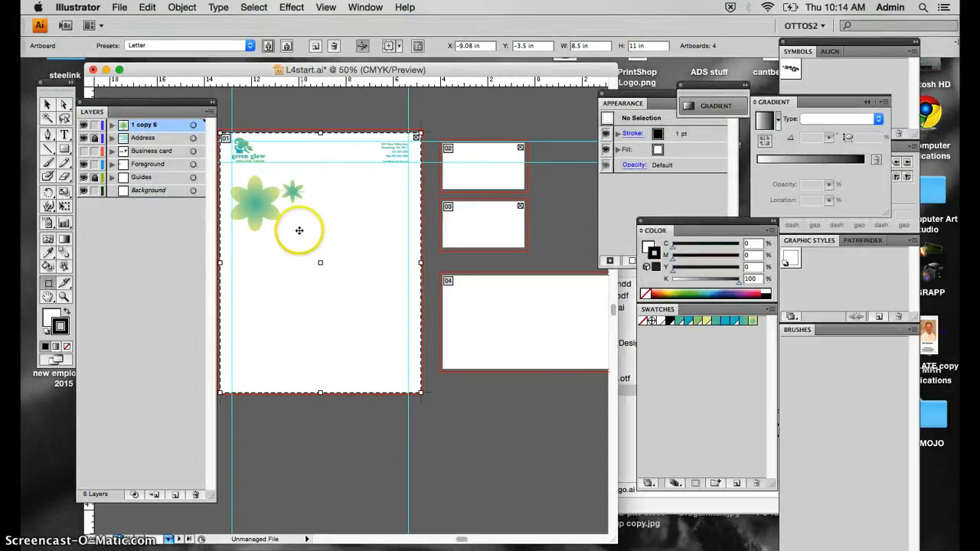
Create an artboard 2.09 in wide by 2.36 in high around the large flower and move it below the letterhead.
click(253, 200)
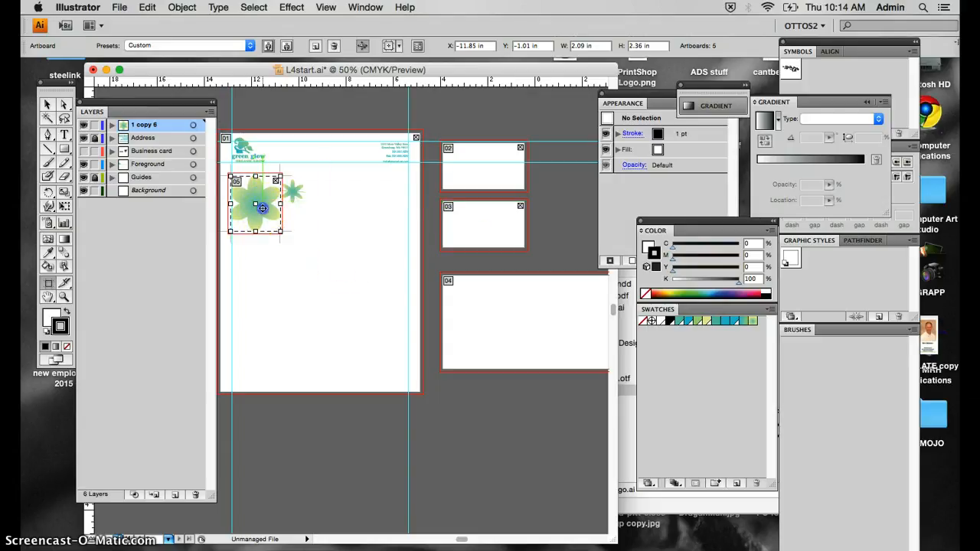
drag(262, 208, 309, 437)
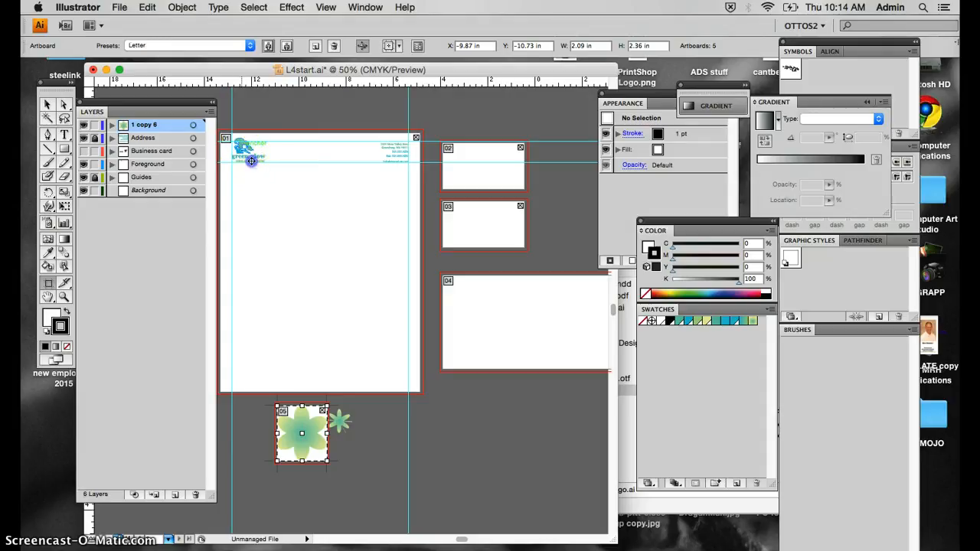
drag(251, 161, 279, 192)
key(super+z)
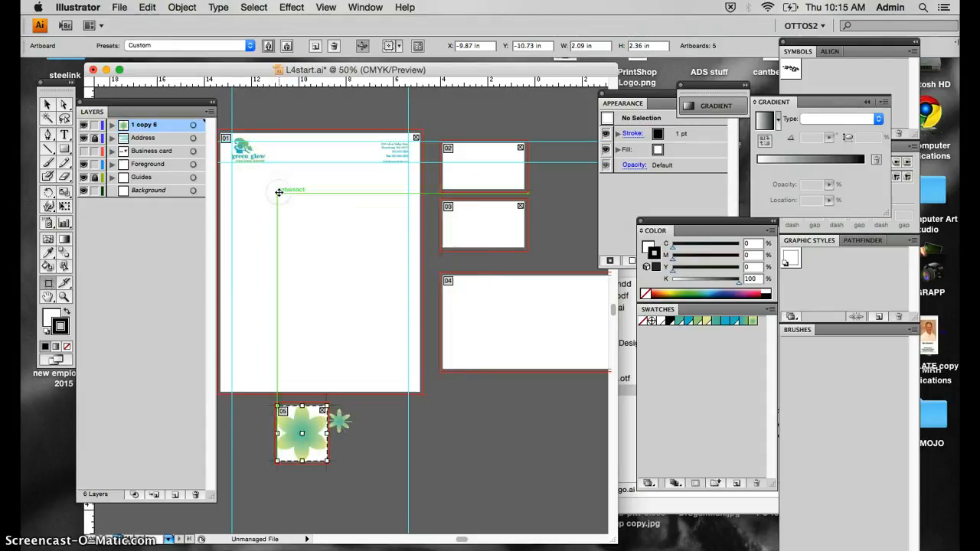
click(240, 157)
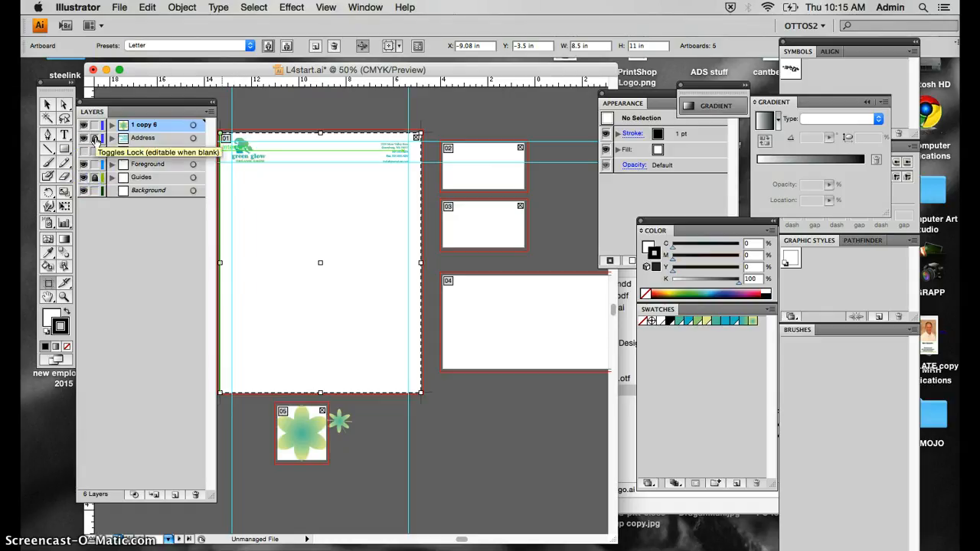
Unlock the Address layer and try fitting an artboard to the green glow logo, undoing its resize and leaving artboard editing.
click(95, 140)
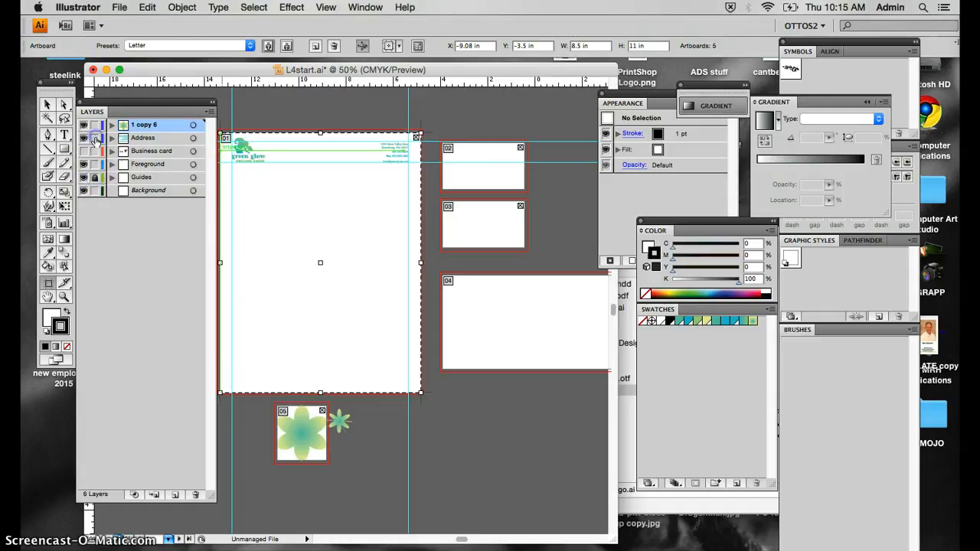
click(247, 151)
drag(243, 154, 330, 229)
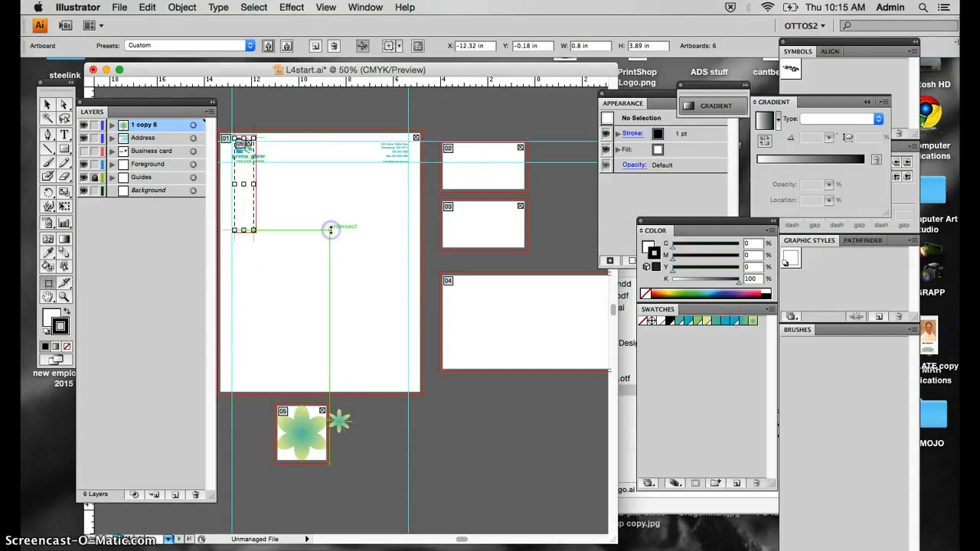
key(super+z)
key(Escape)
Try moving the green glow logo's emblem below the letterhead, and undo the recent changes back to before the flower's artboard was moved.
click(240, 148)
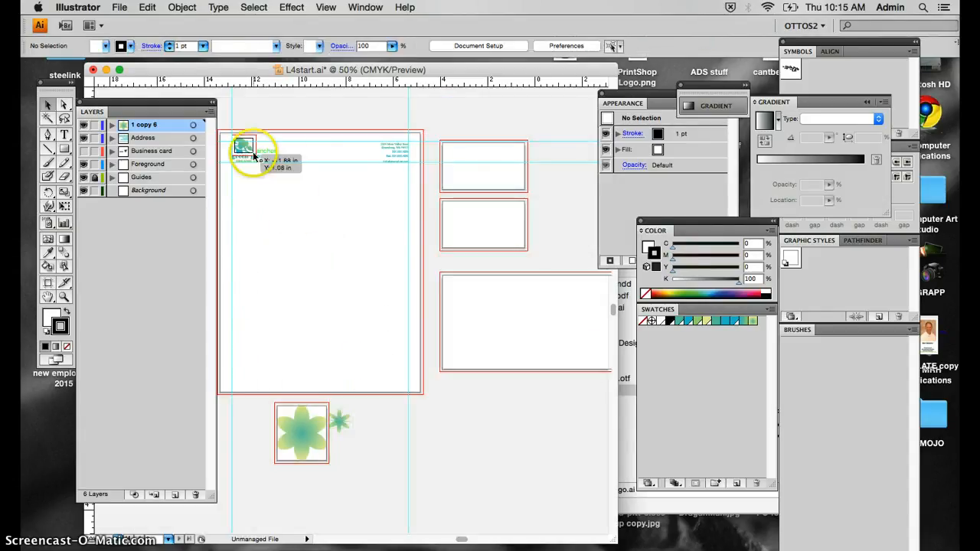
drag(240, 148, 382, 438)
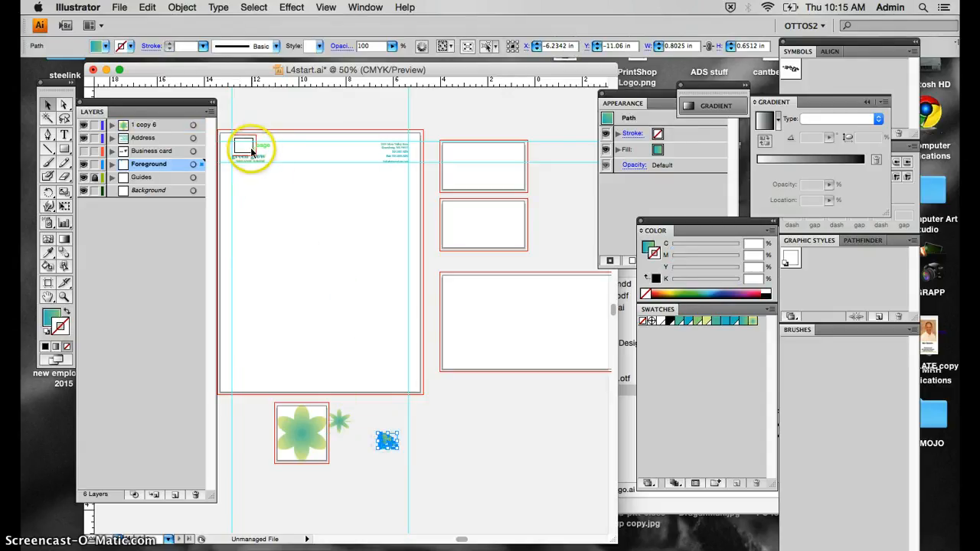
click(252, 150)
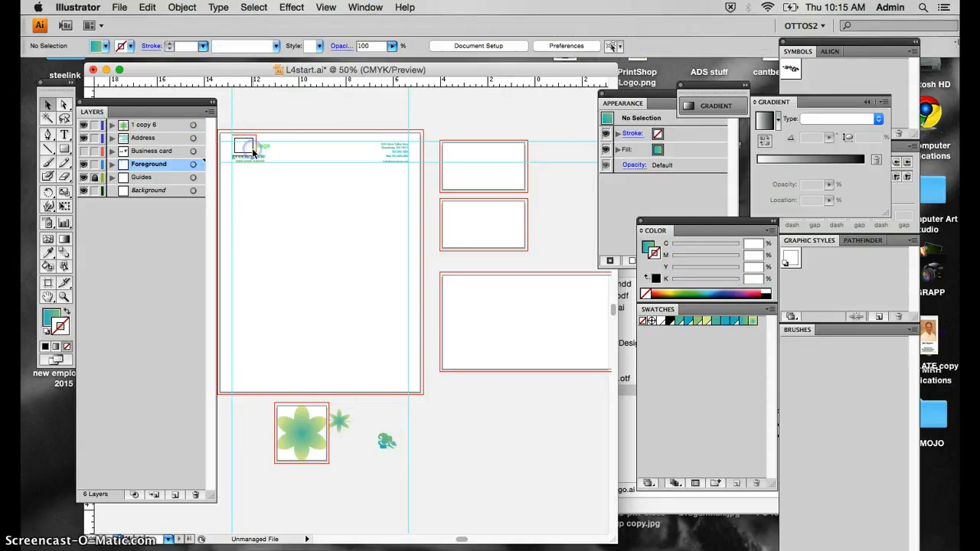
click(202, 165)
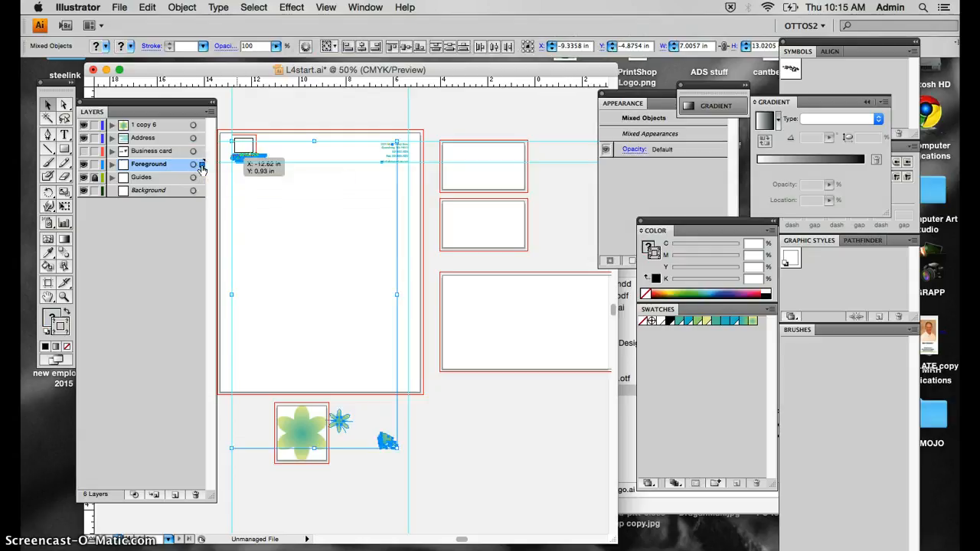
key(super+z)
click(202, 165)
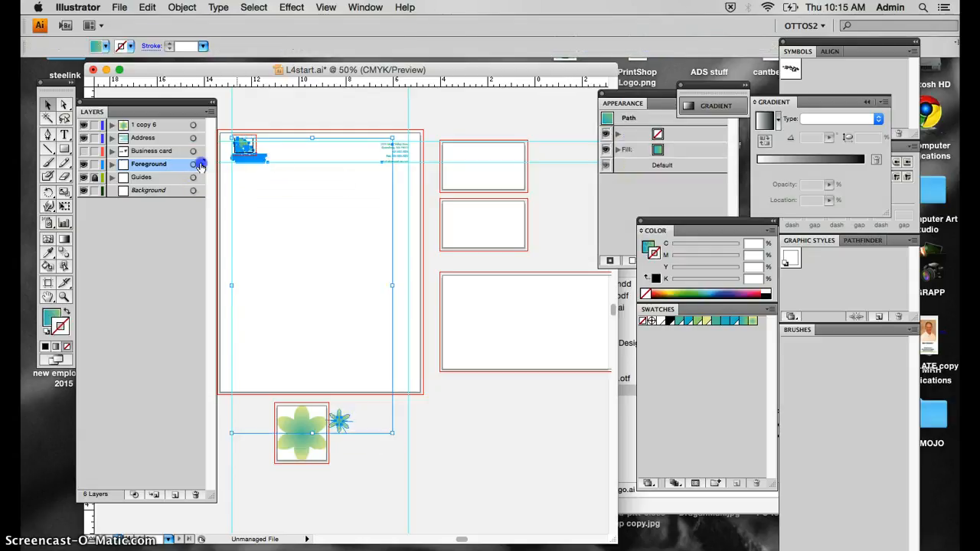
click(249, 149)
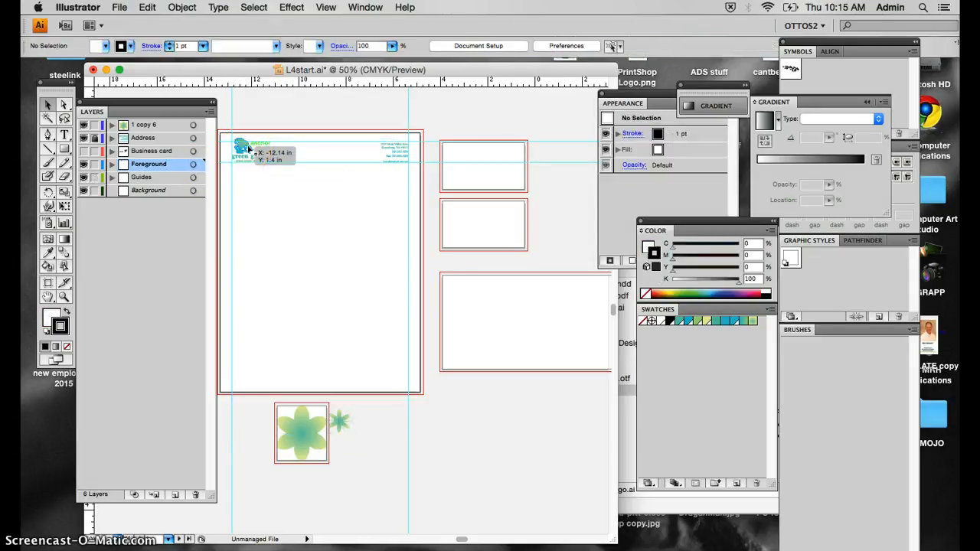
key(super+z)
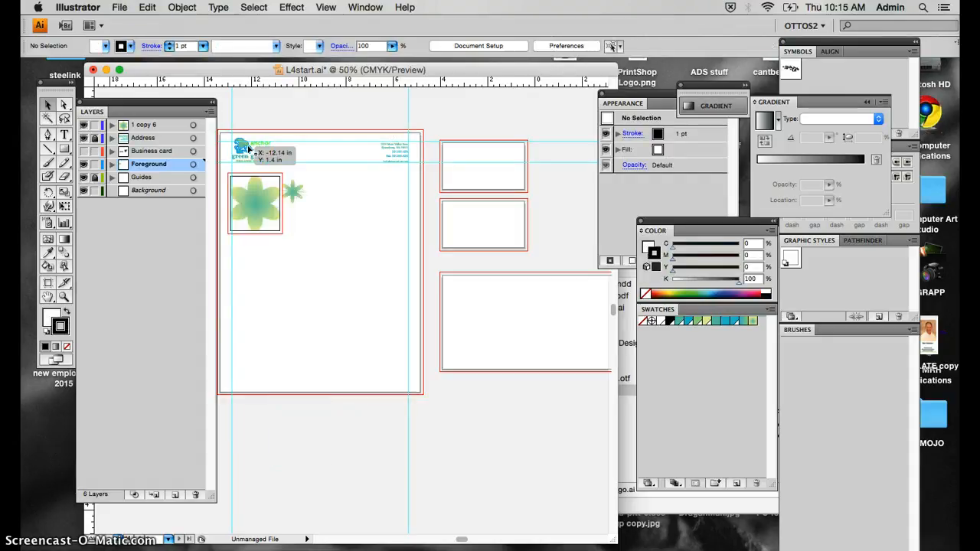
Move all of the Foreground layer's artwork and the large flower off the letterhead into the empty area below it.
click(193, 164)
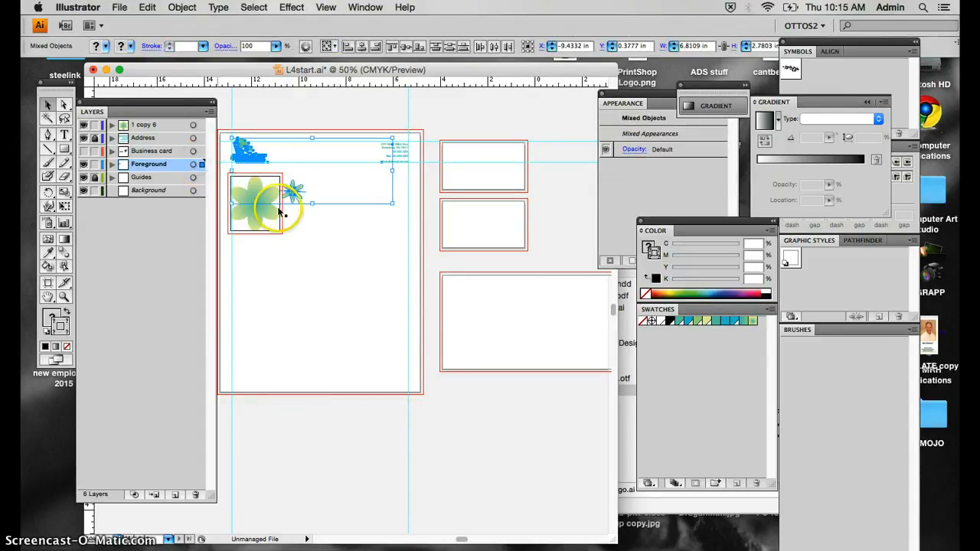
drag(255, 153, 305, 431)
drag(261, 192, 264, 459)
Unlock the Address layer and check its address block by selecting and deselecting it.
drag(393, 147, 393, 153)
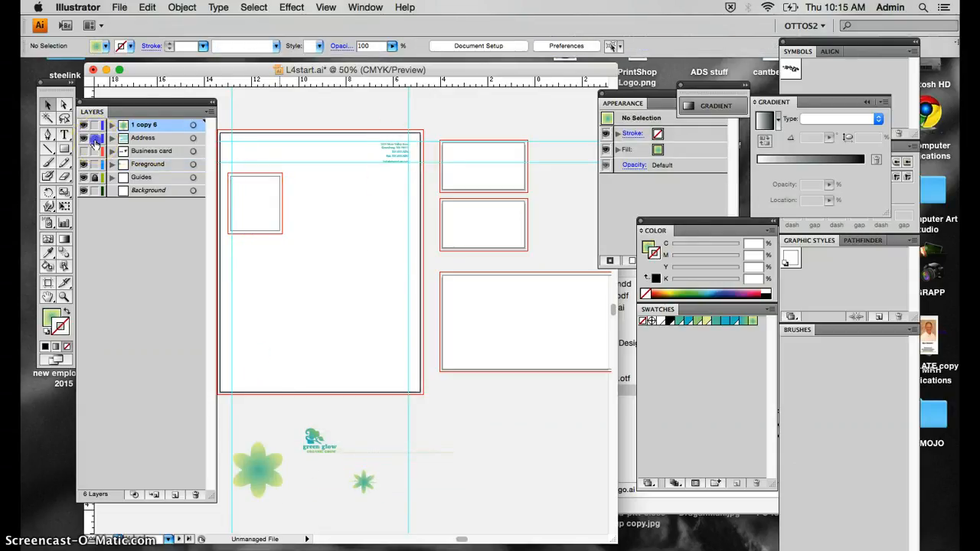
click(193, 137)
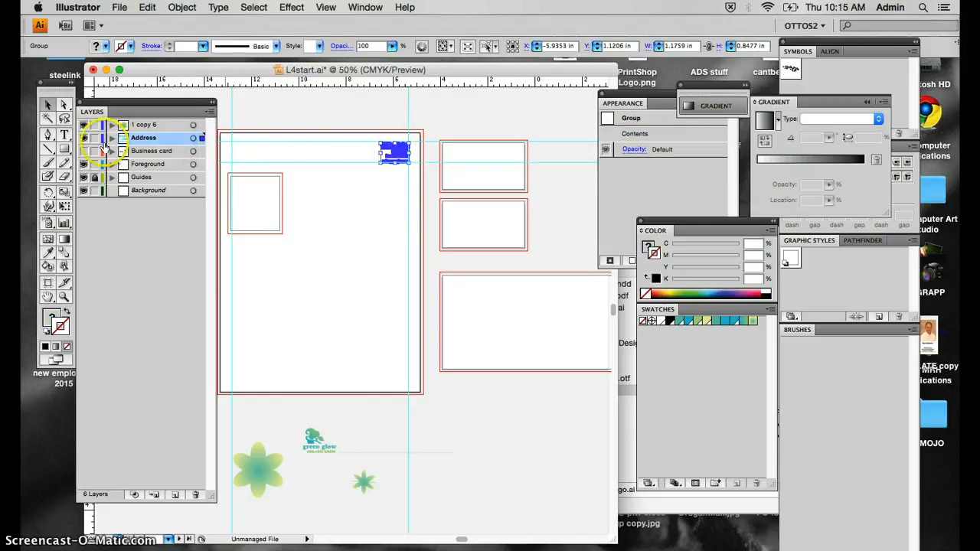
click(282, 220)
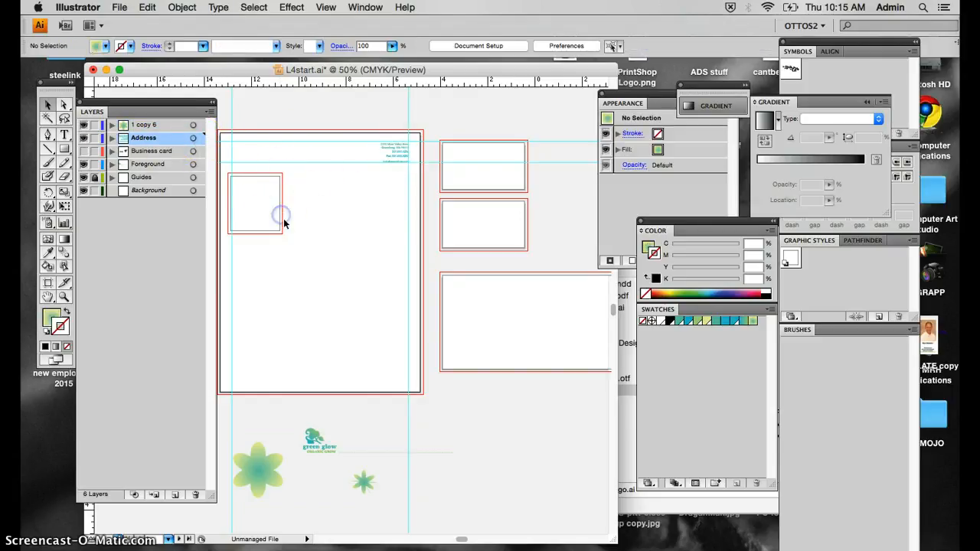
Delete the small fifth artboard lying on the letterhead and leave artboard editing.
click(48, 282)
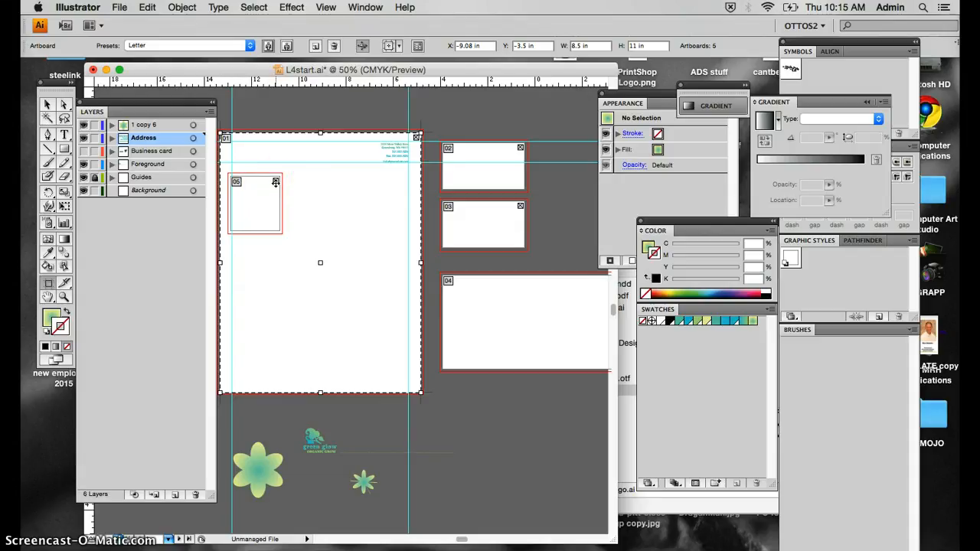
click(276, 182)
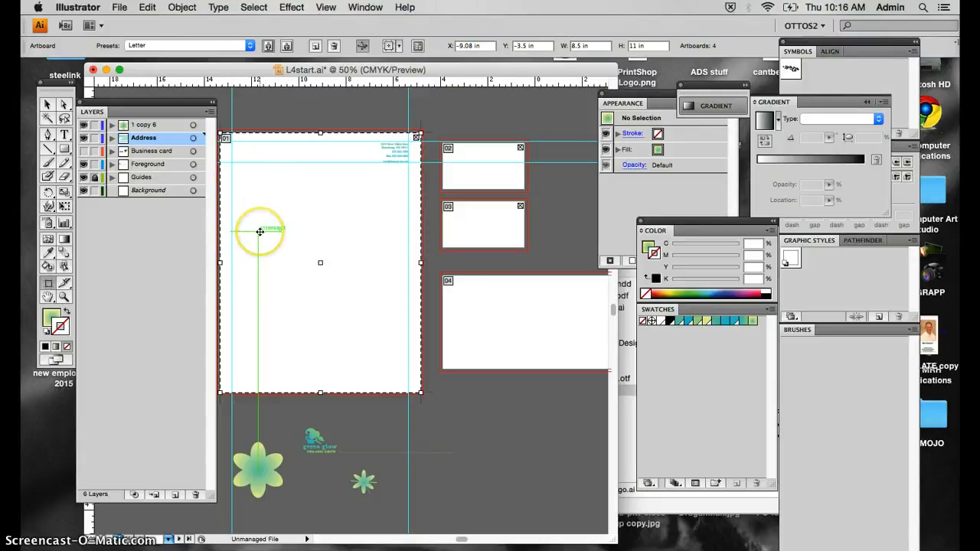
key(Escape)
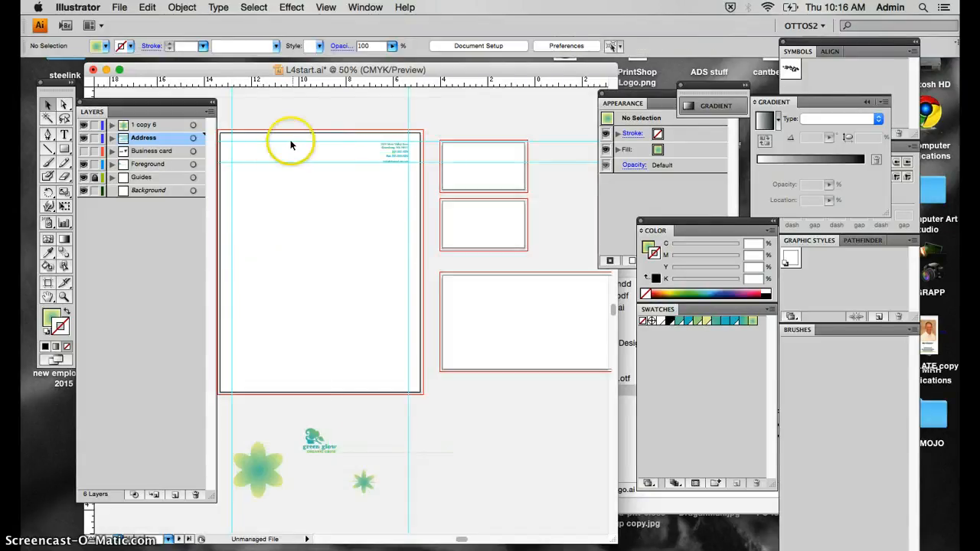
Choose PrintShop Logo.ai from the Common Media folder to place in the document as a linked file.
scroll(261, 193, left, 3)
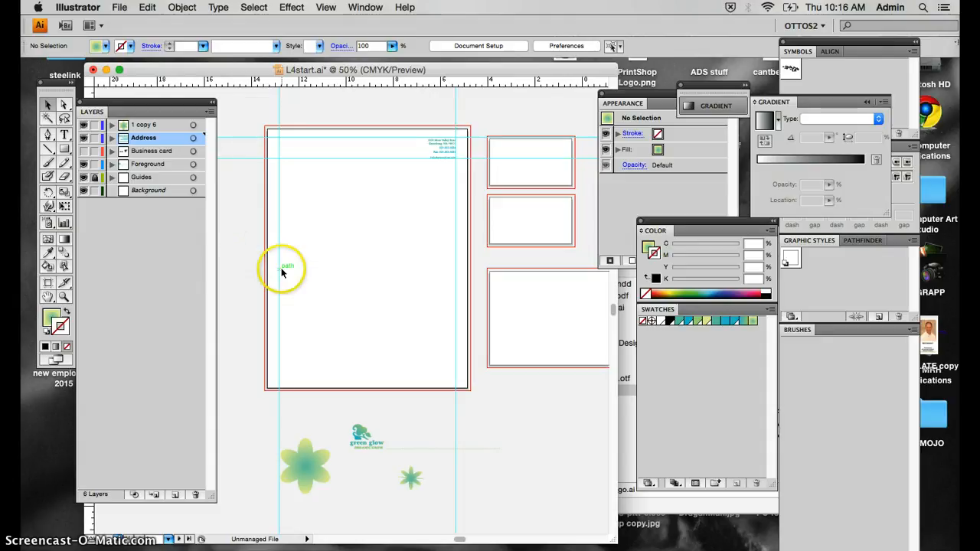
click(121, 7)
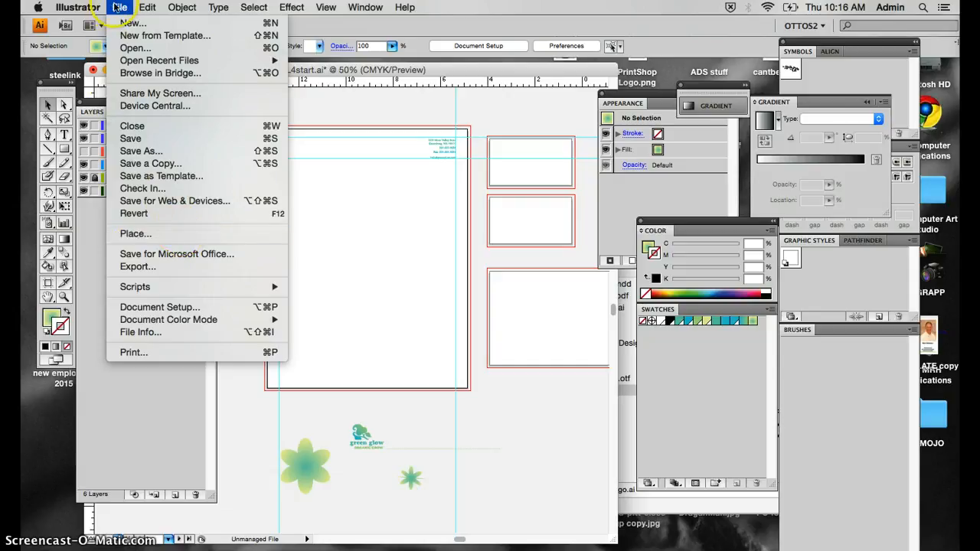
click(149, 238)
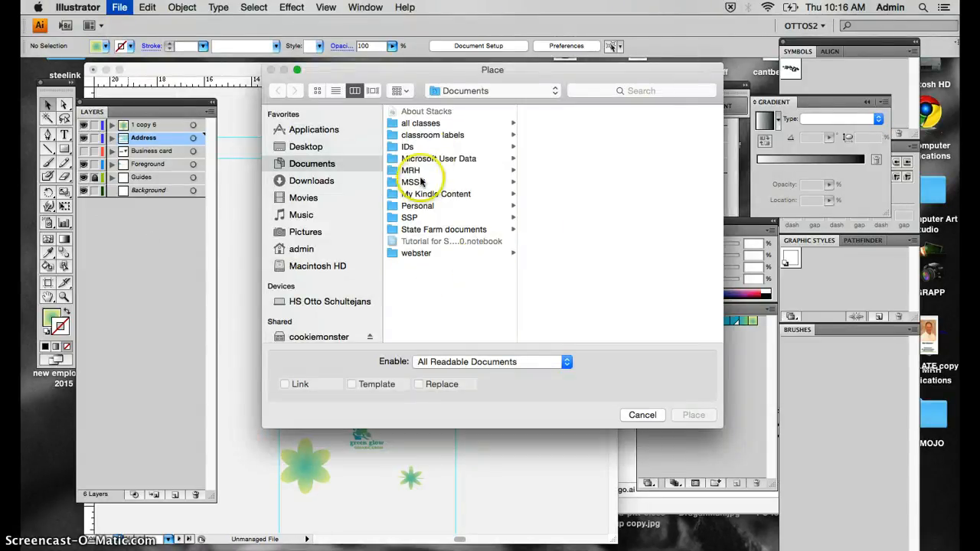
click(472, 92)
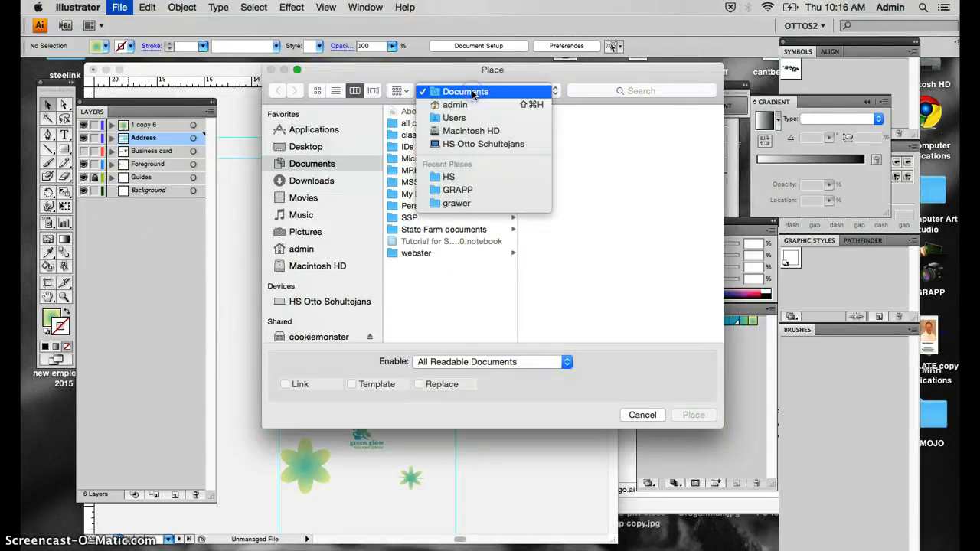
click(451, 178)
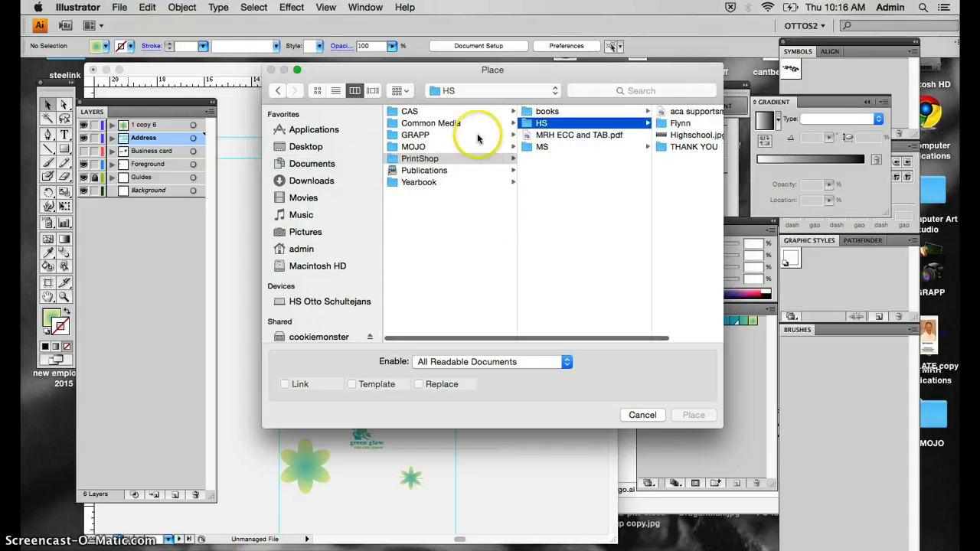
click(433, 125)
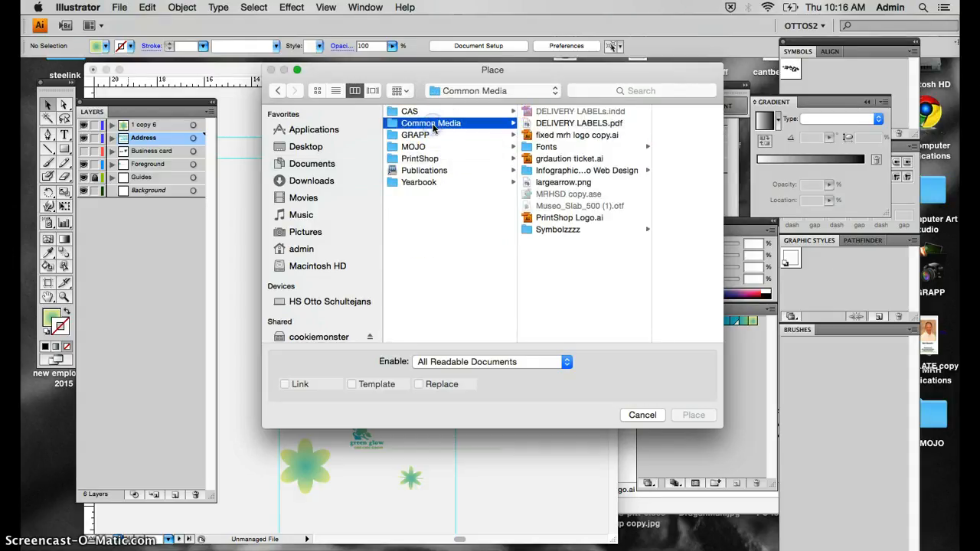
click(557, 218)
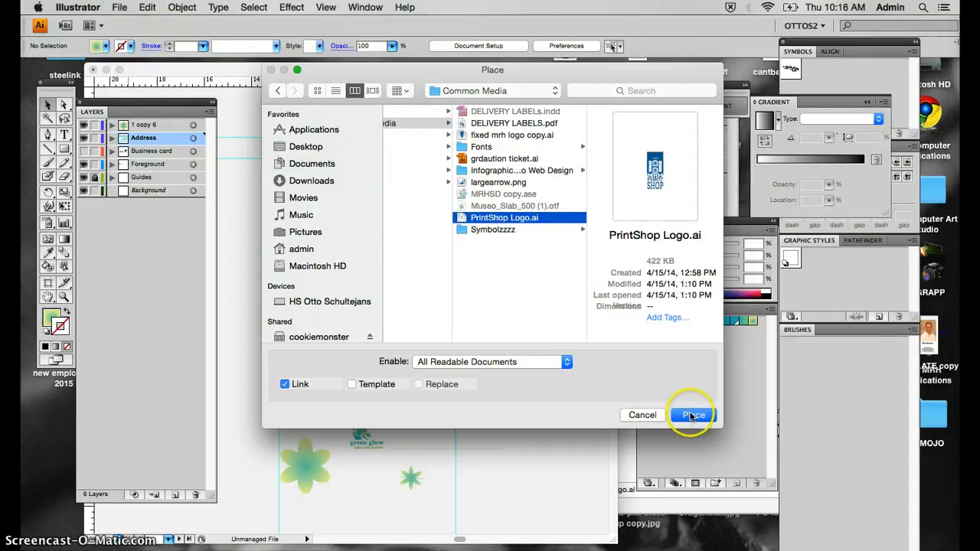
click(692, 415)
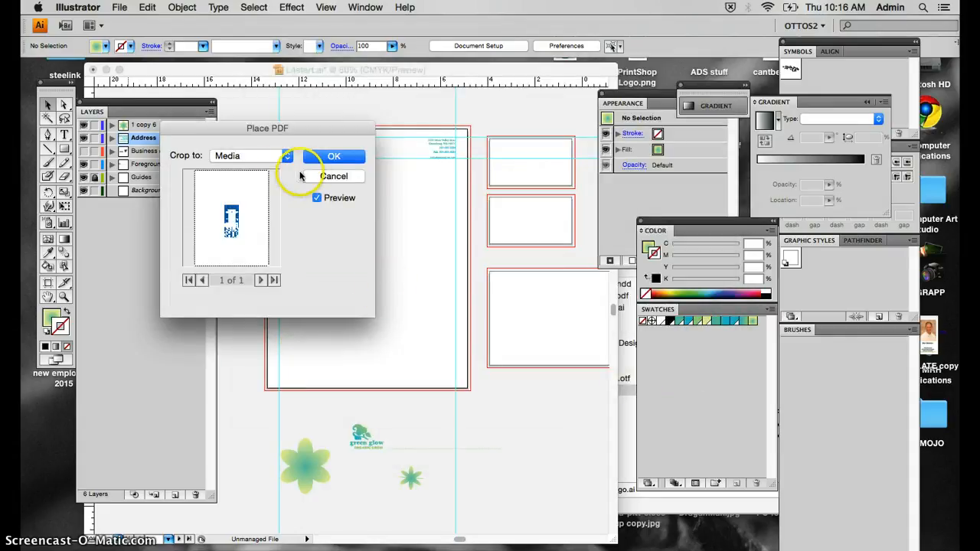
Place the print shop logo cropped to Media and embed it in the document.
click(266, 158)
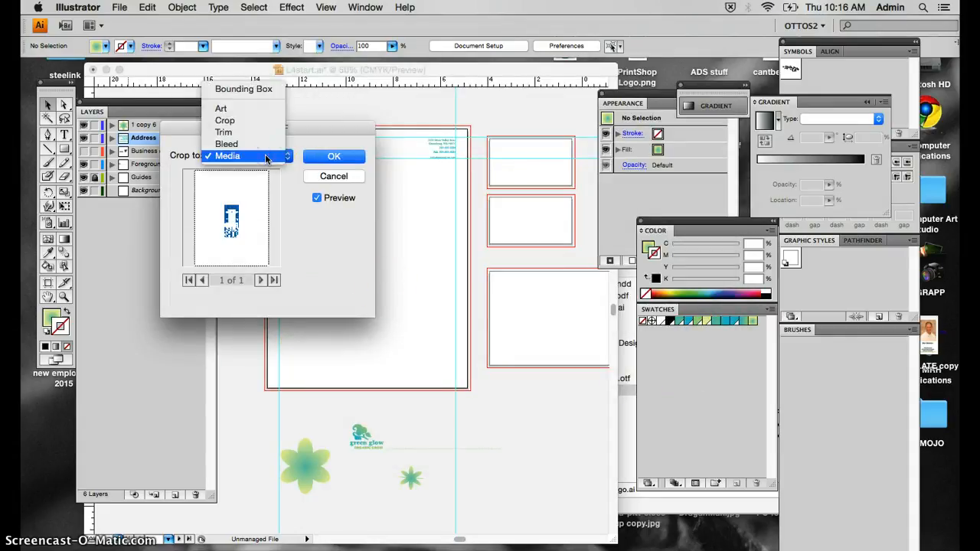
click(267, 157)
click(324, 156)
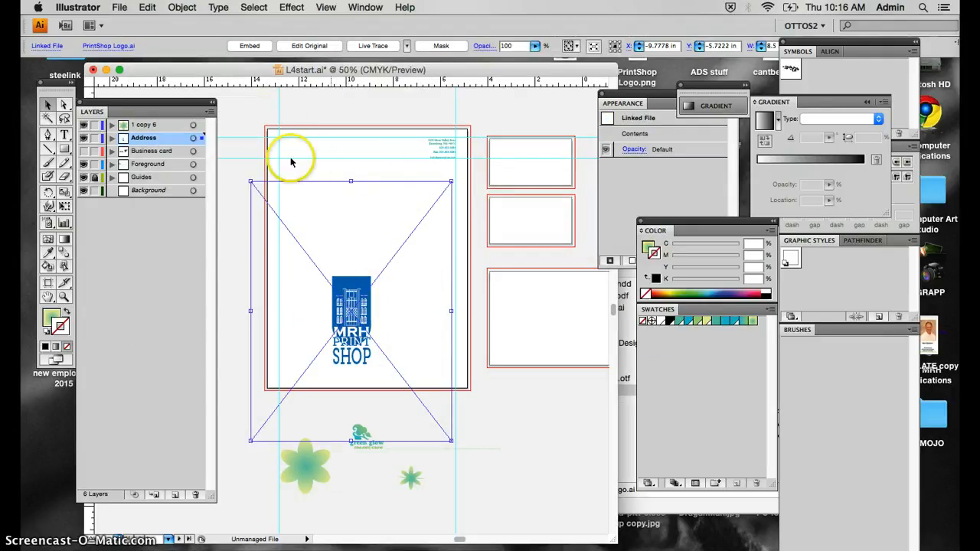
click(251, 47)
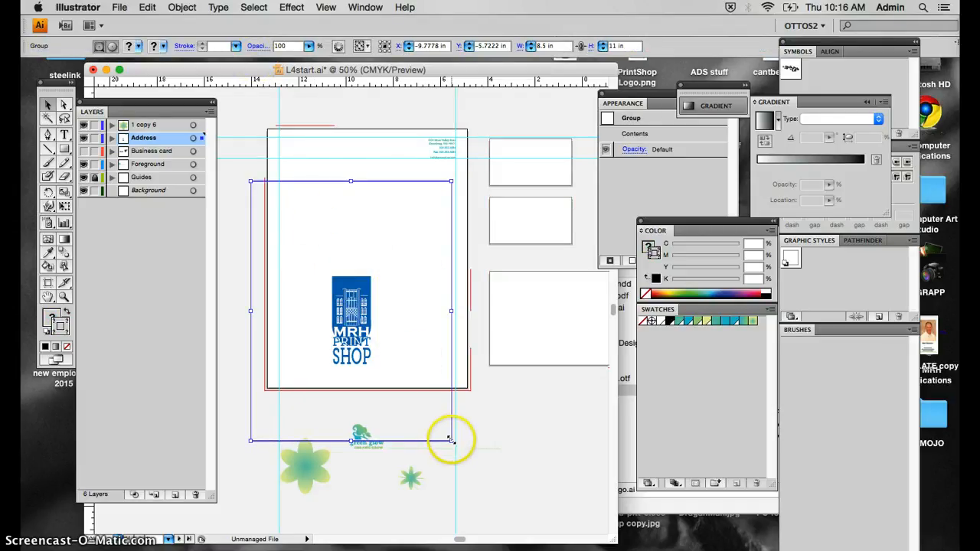
Scale the placed print shop logo down to about 3.2 by 4.15 in including its frame and move it to the letterhead's upper-left corner.
drag(451, 440, 347, 304)
click(302, 247)
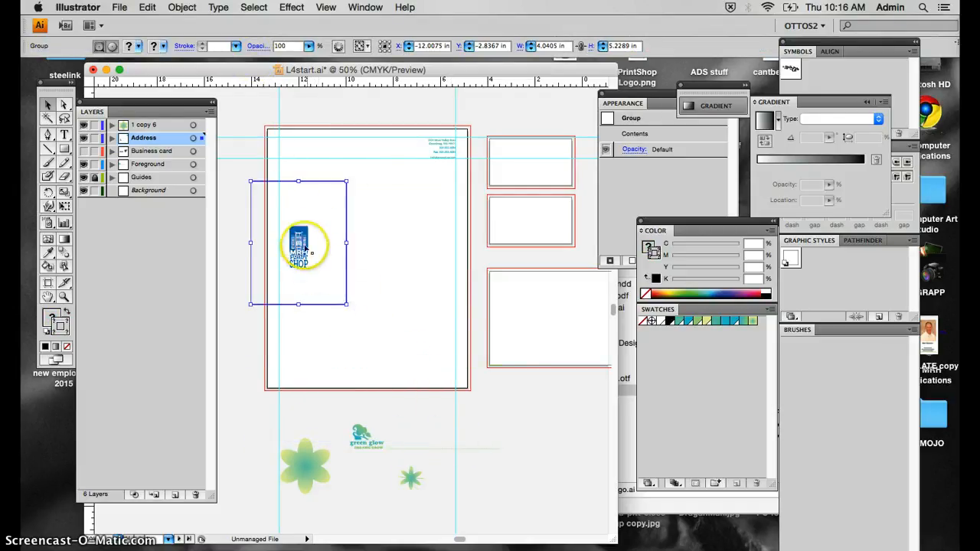
drag(302, 246, 294, 150)
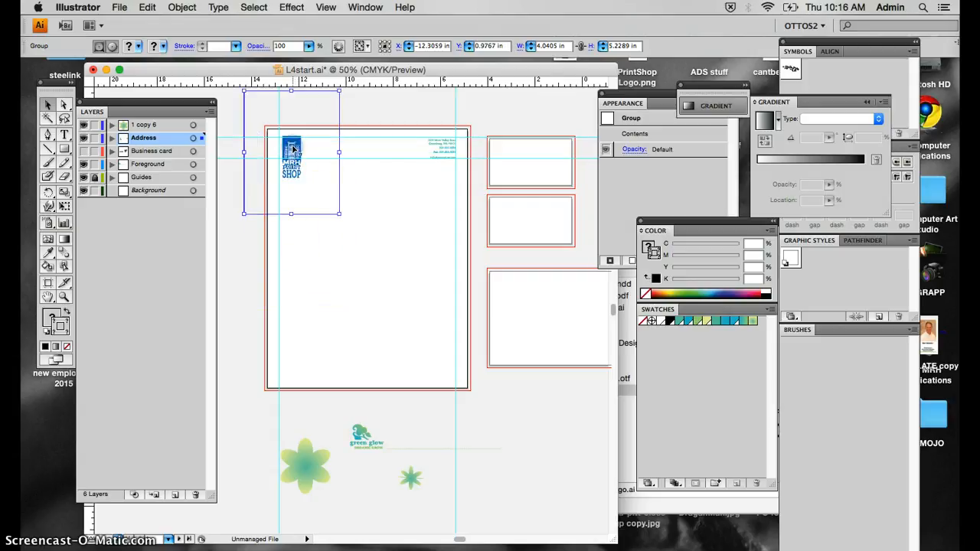
drag(337, 213, 323, 189)
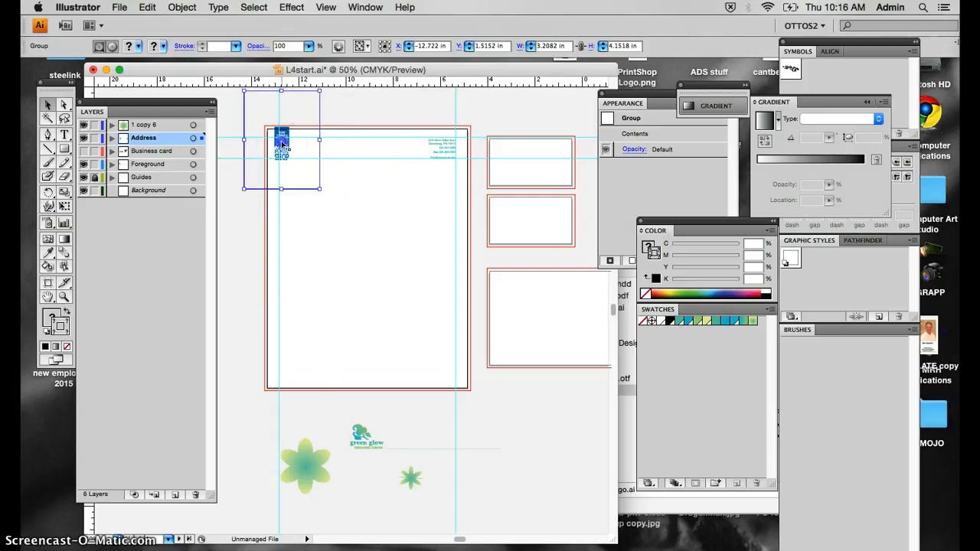
drag(282, 142, 287, 159)
Nudge the logo left and up to align it with the letterhead's left and top margin guides.
key(super+equal)
key(super+equal)
key(super+equal)
key(super+equal)
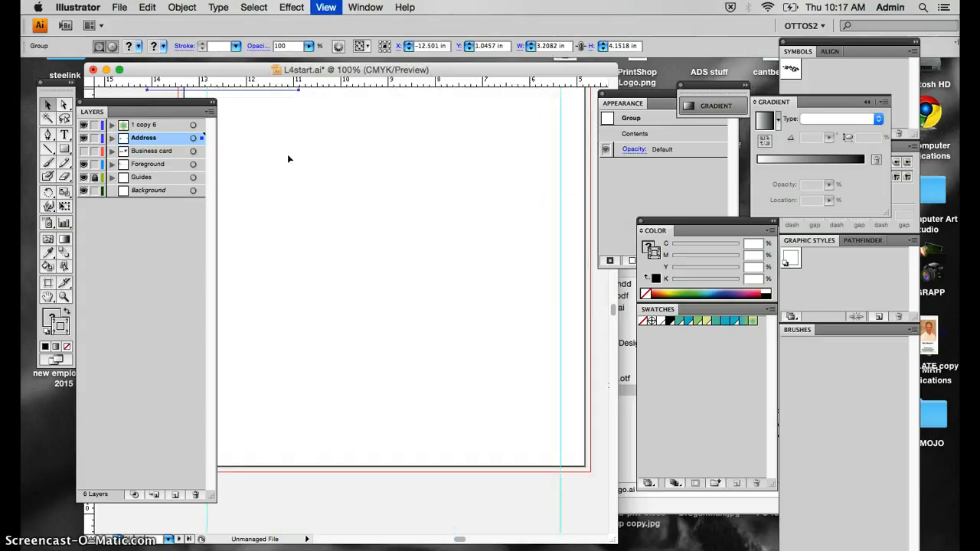
scroll(287, 159, up, 5)
scroll(288, 158, left, 4)
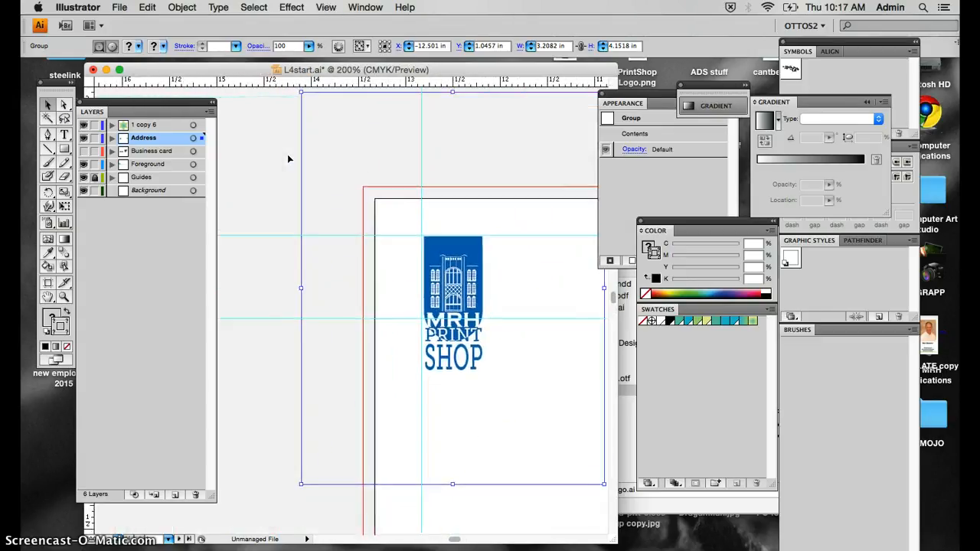
key(Left)
key(Left)
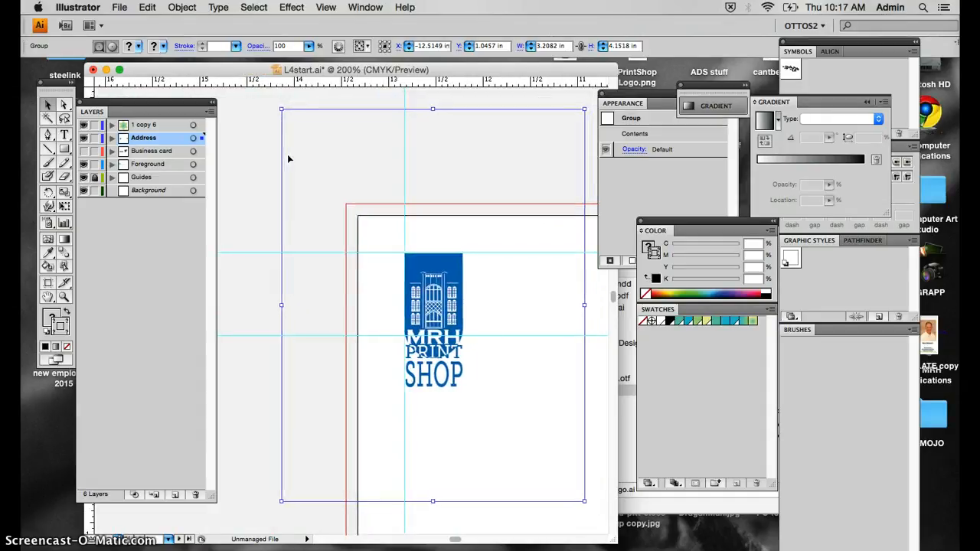
key(Up)
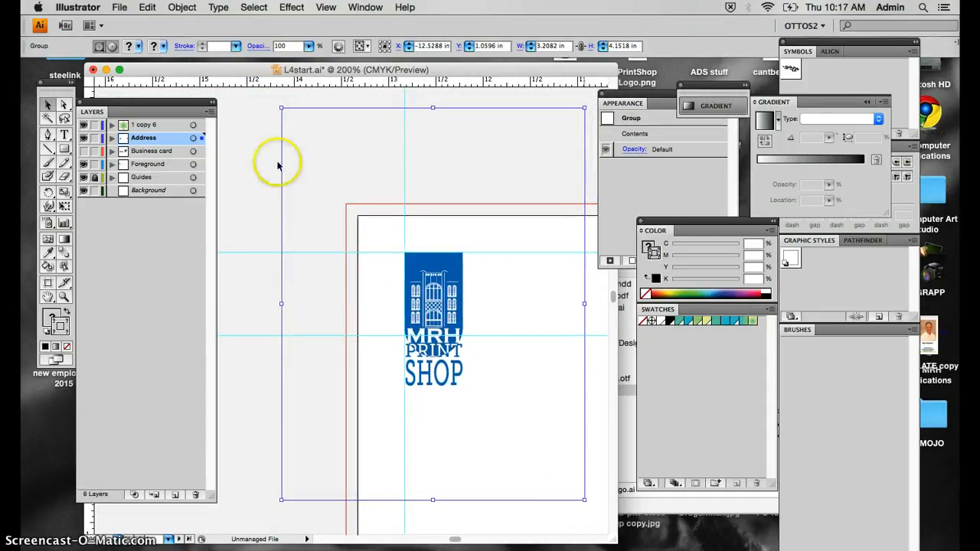
Delete the oversized unfilled, unstroked rectangles surrounding the logo using the Direct Selection tool.
click(64, 104)
click(224, 189)
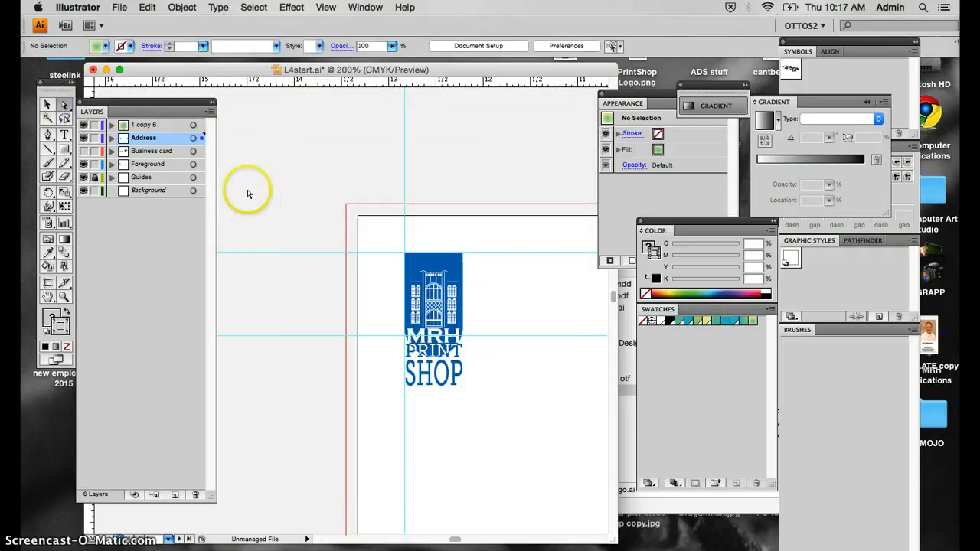
click(280, 180)
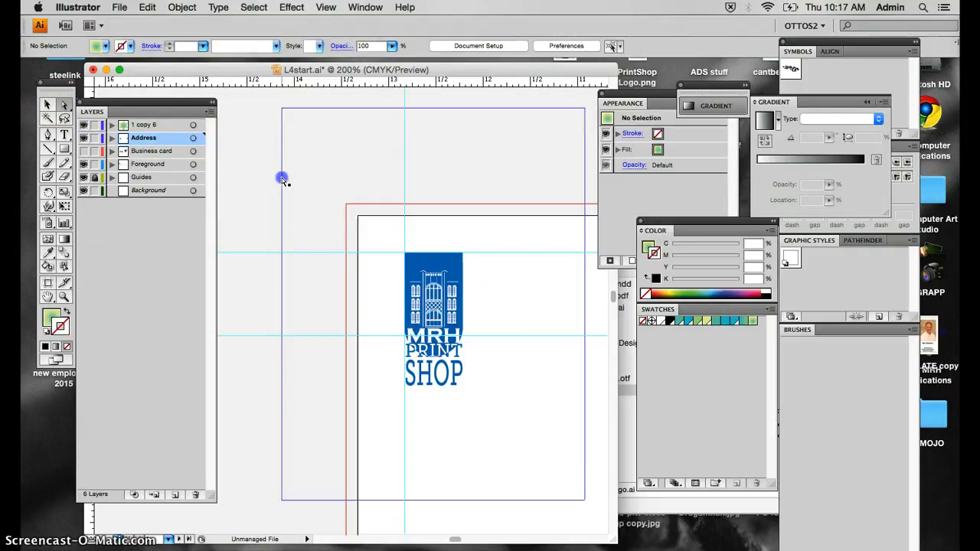
alt+click(282, 180)
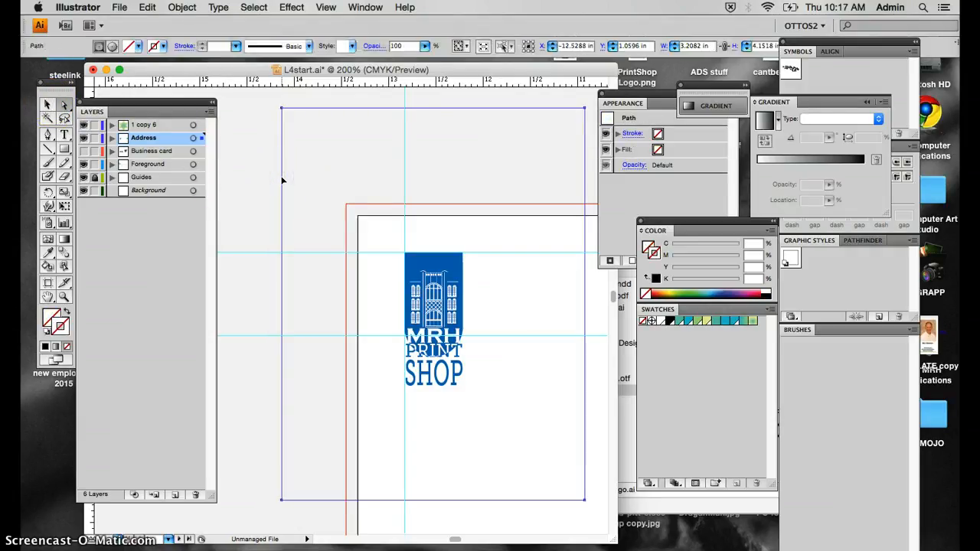
key(Delete)
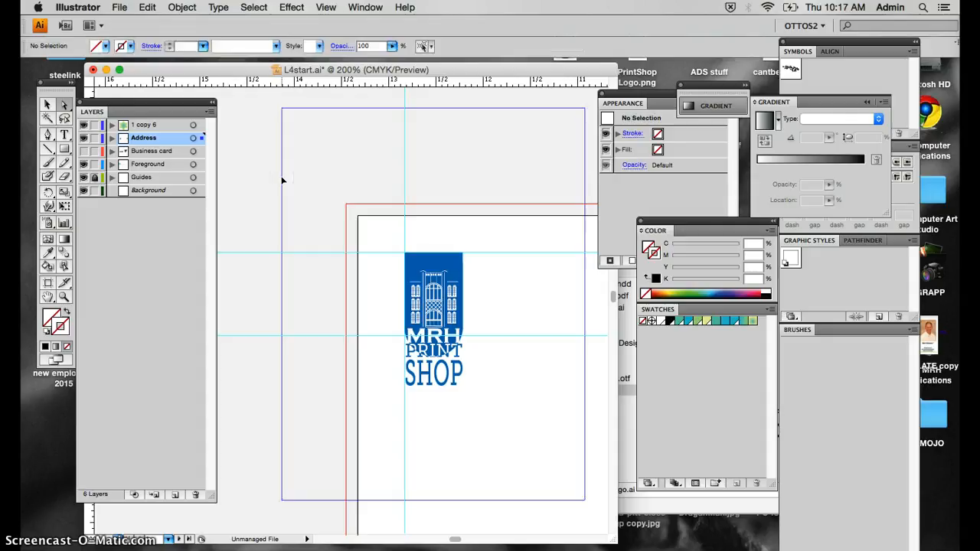
click(282, 184)
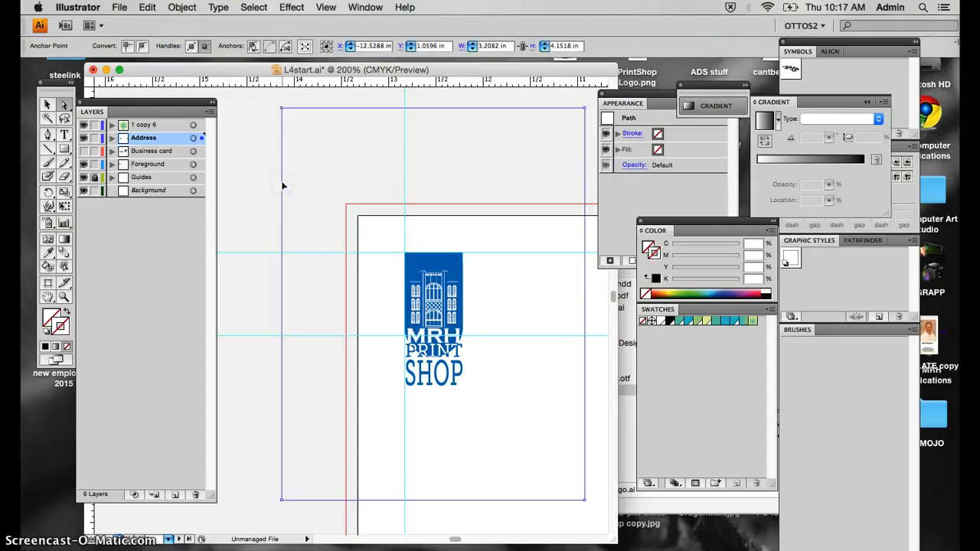
key(Delete)
click(282, 184)
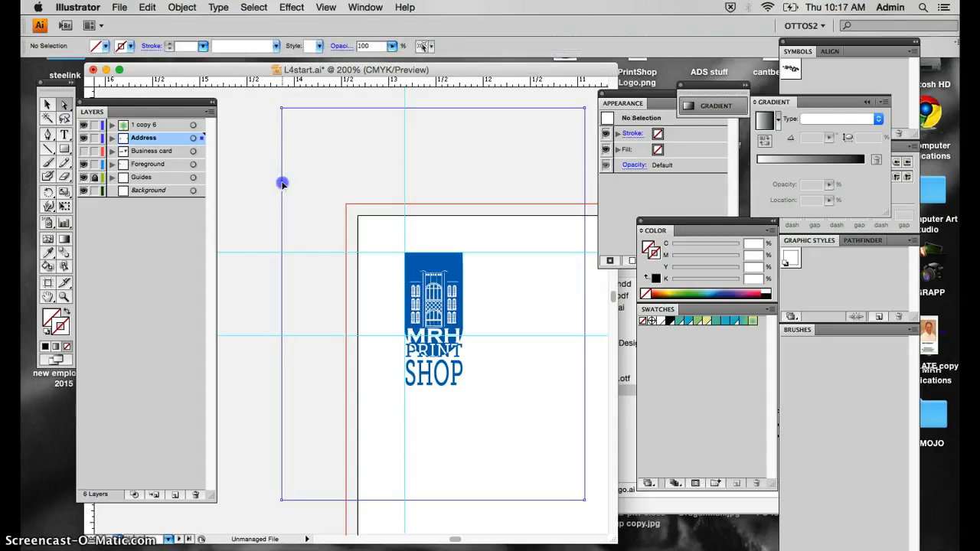
key(Delete)
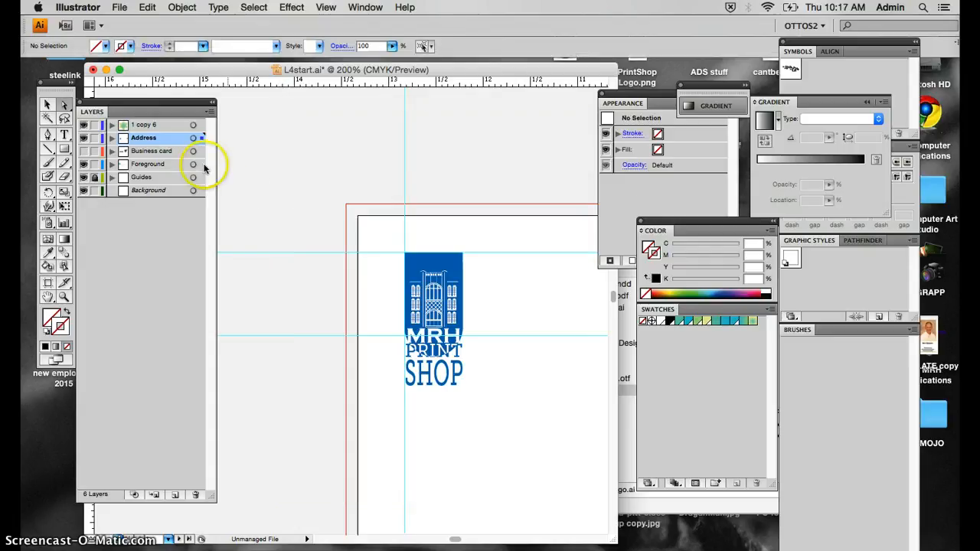
Expand the logo's nested groups in the Address layer and delete the clipping path inside.
click(111, 139)
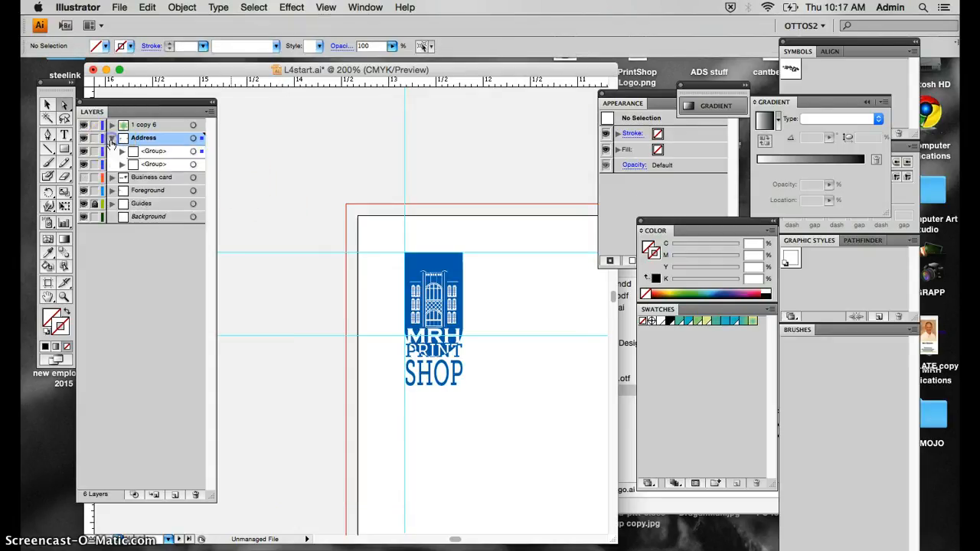
click(122, 151)
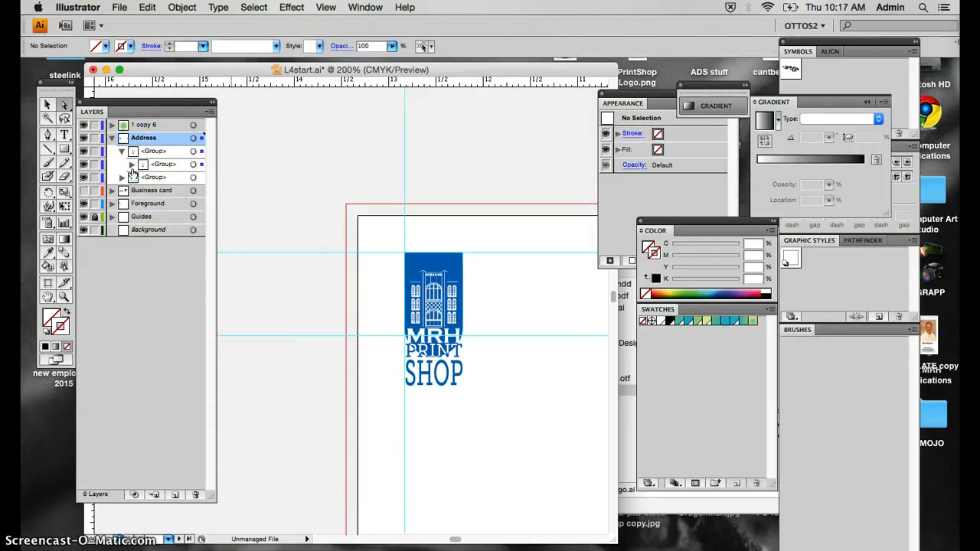
click(132, 166)
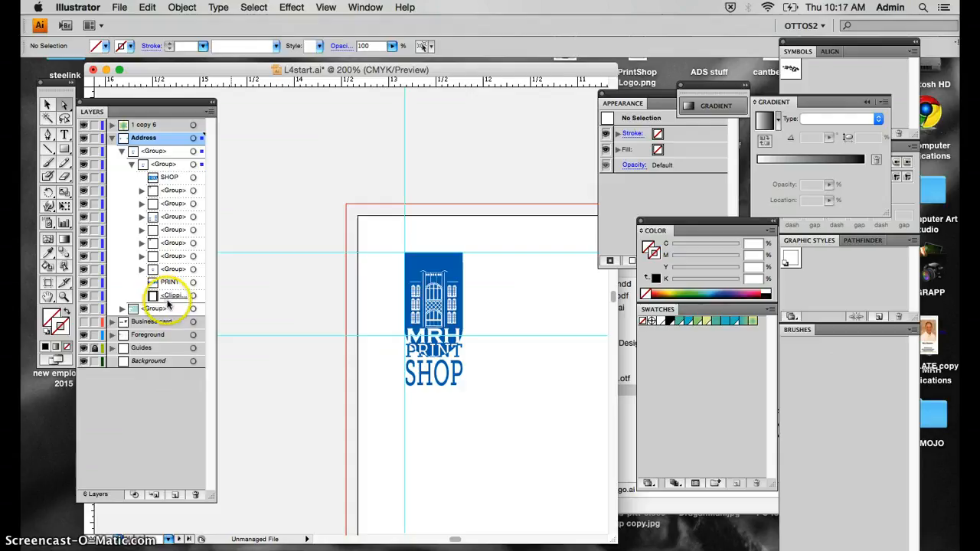
click(196, 296)
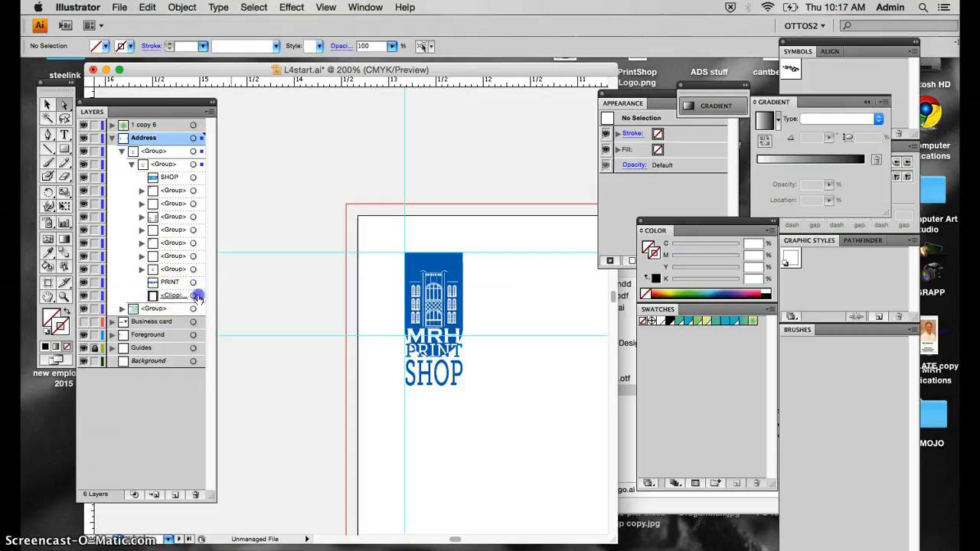
key(Delete)
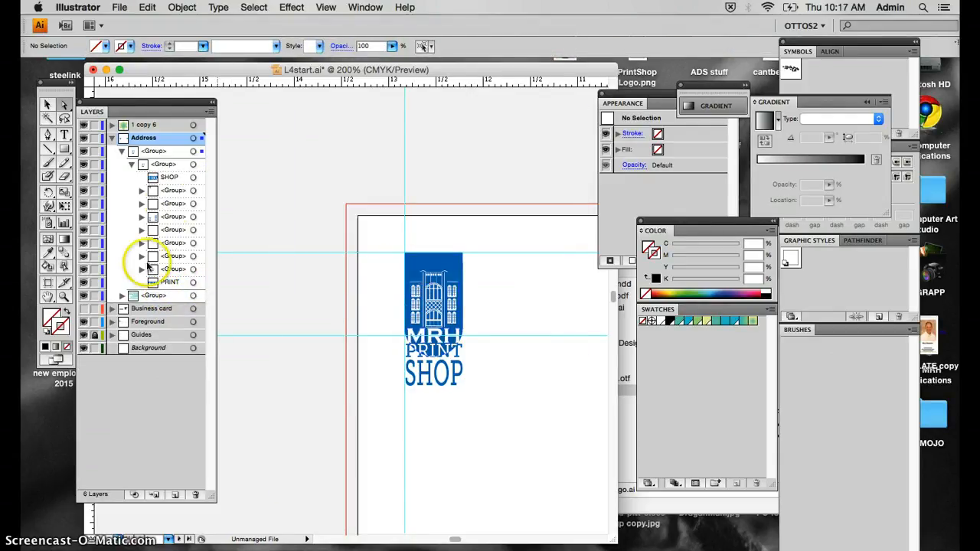
Check the logo's extents by selecting its parts, and delete the remaining invisible frame path around it.
click(198, 283)
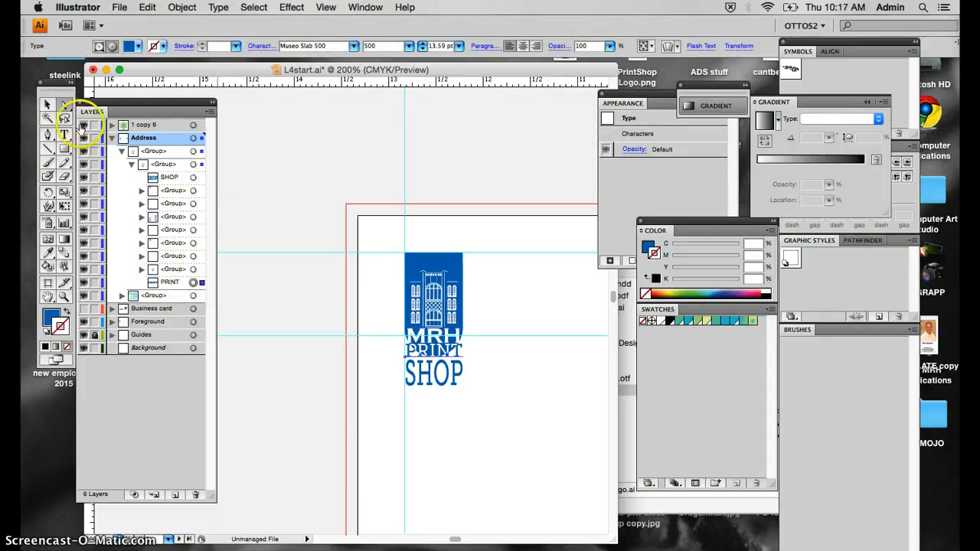
click(48, 105)
drag(328, 193, 458, 417)
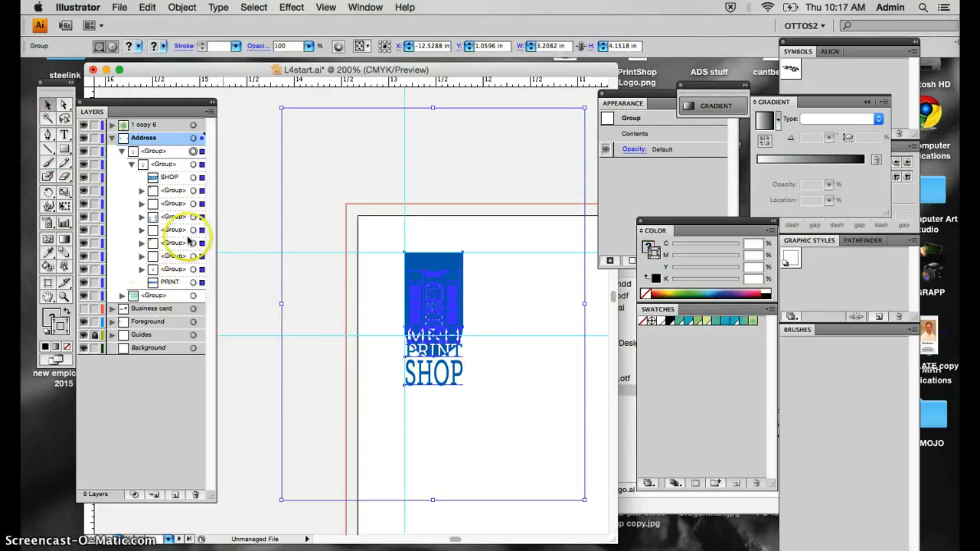
click(273, 204)
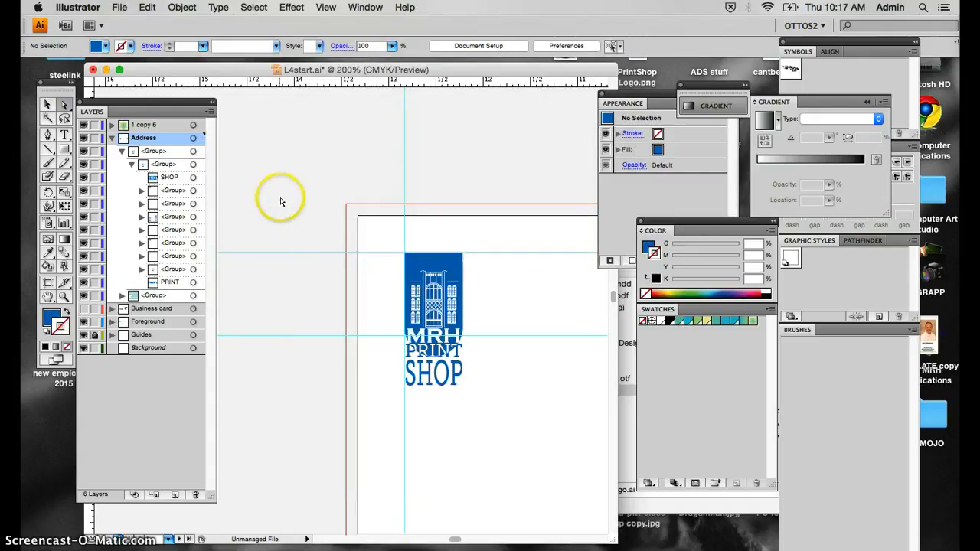
click(282, 202)
key(Delete)
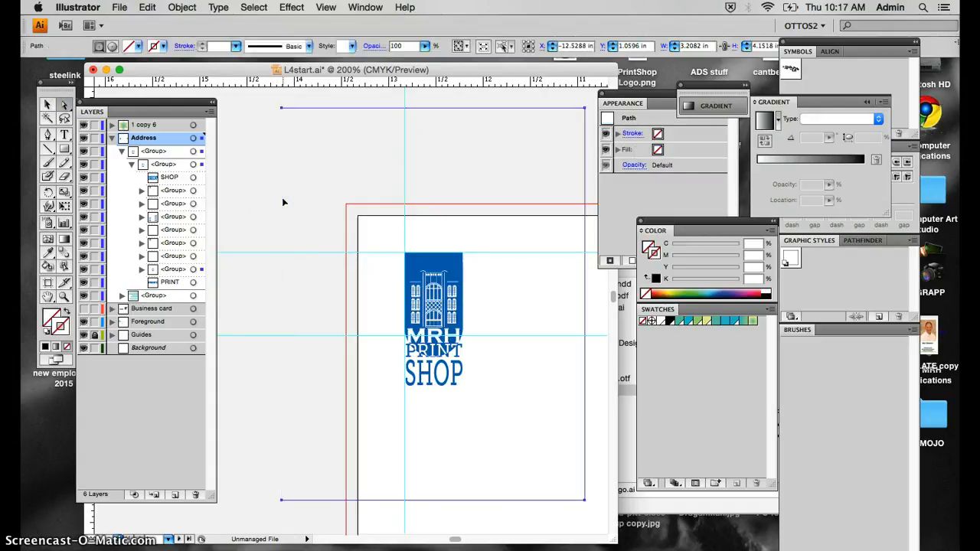
key(Delete)
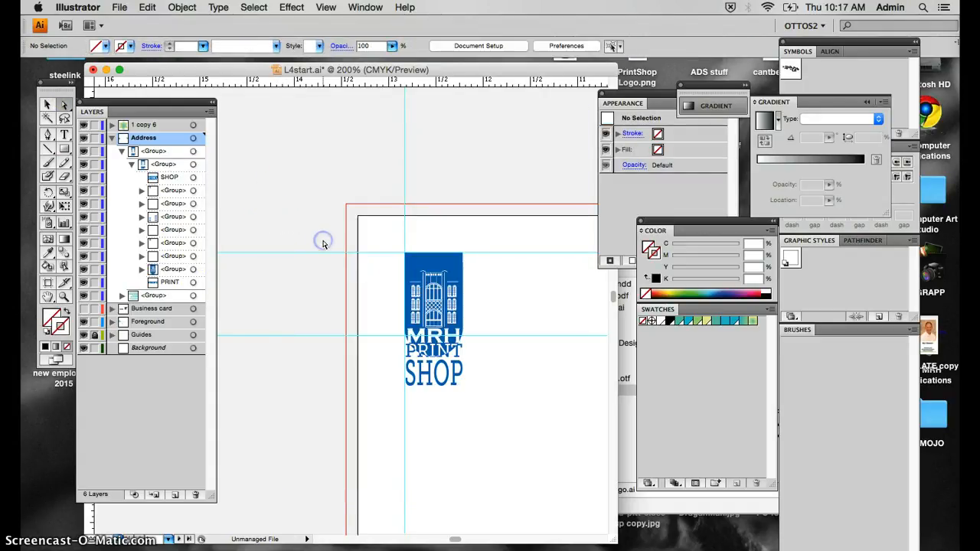
Collapse the logo's group and scale the whole logo down to fit between the two horizontal guides.
drag(324, 216, 490, 397)
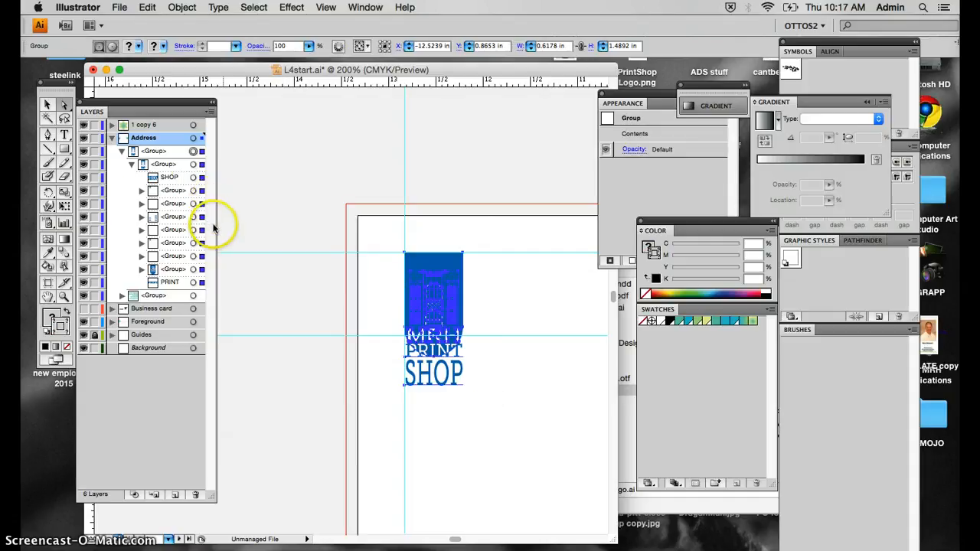
click(120, 151)
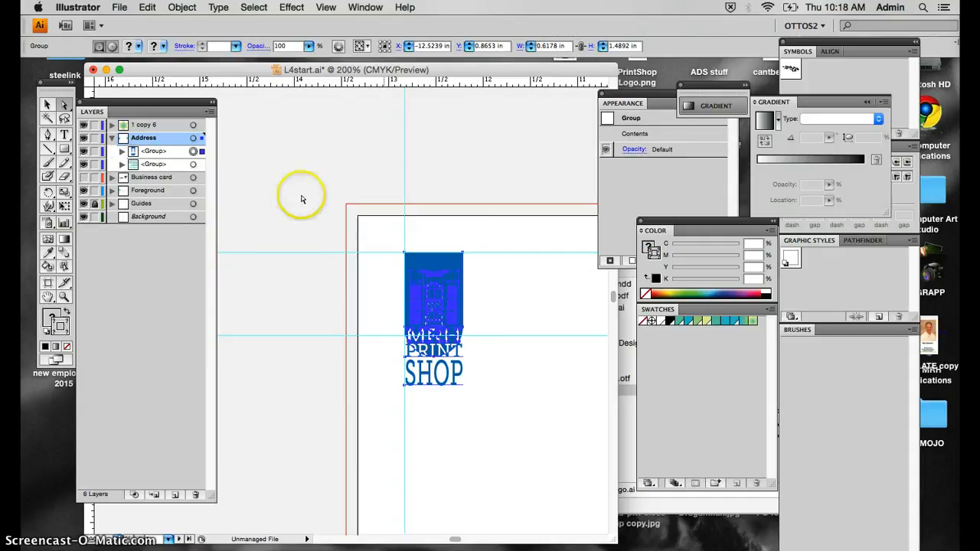
click(47, 103)
click(328, 265)
click(427, 374)
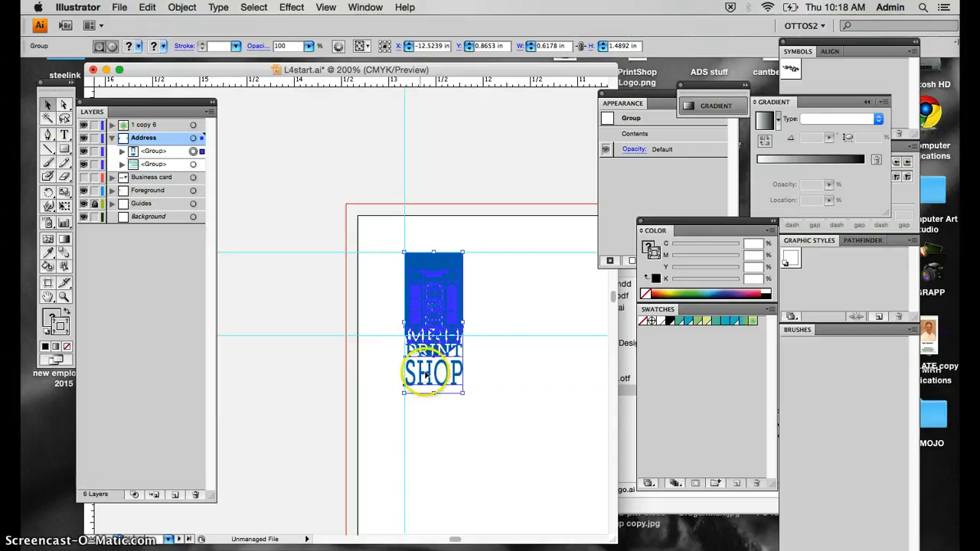
drag(463, 397, 445, 342)
click(492, 296)
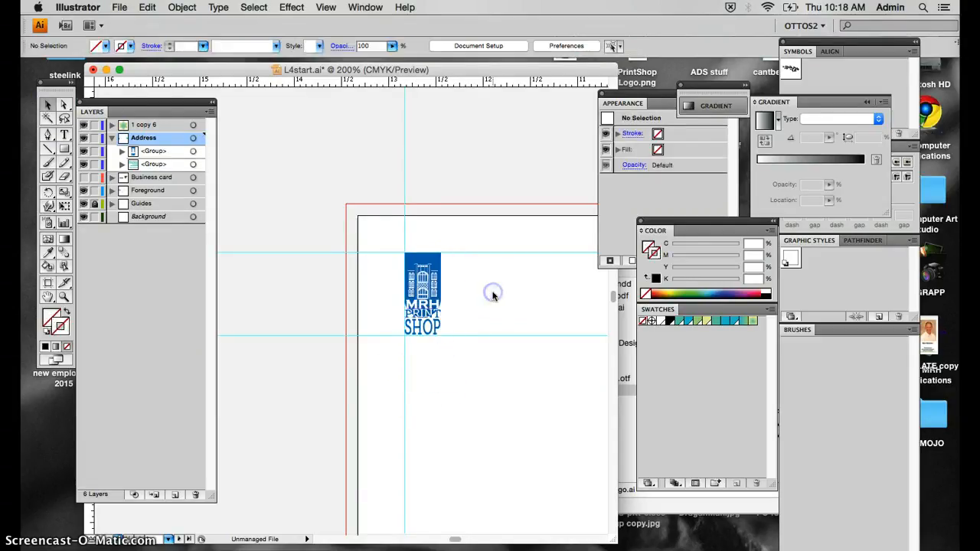
Delete the old green address block from the letterhead's upper-right corner.
click(498, 307)
scroll(500, 310, right, 3)
scroll(500, 314, right, 10)
scroll(500, 313, down, 1)
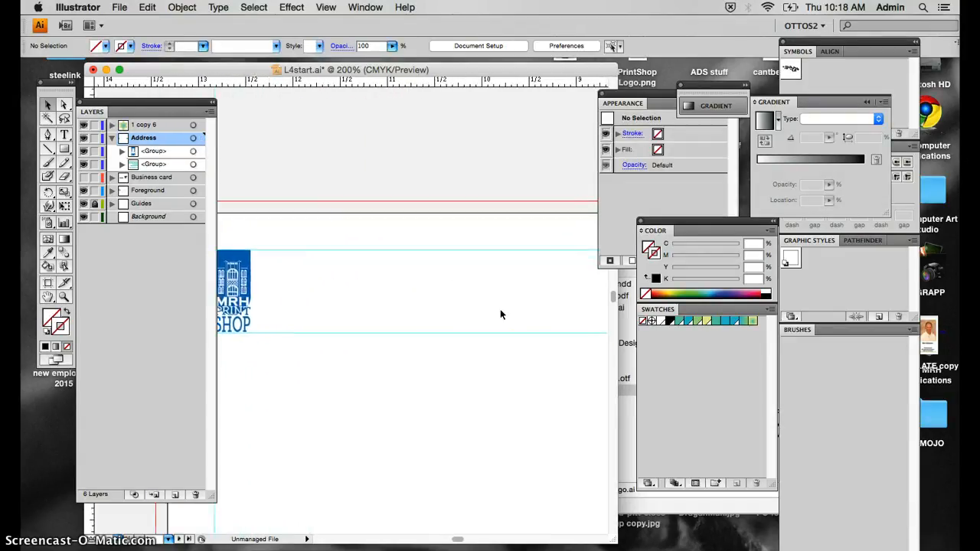
scroll(500, 314, right, 3)
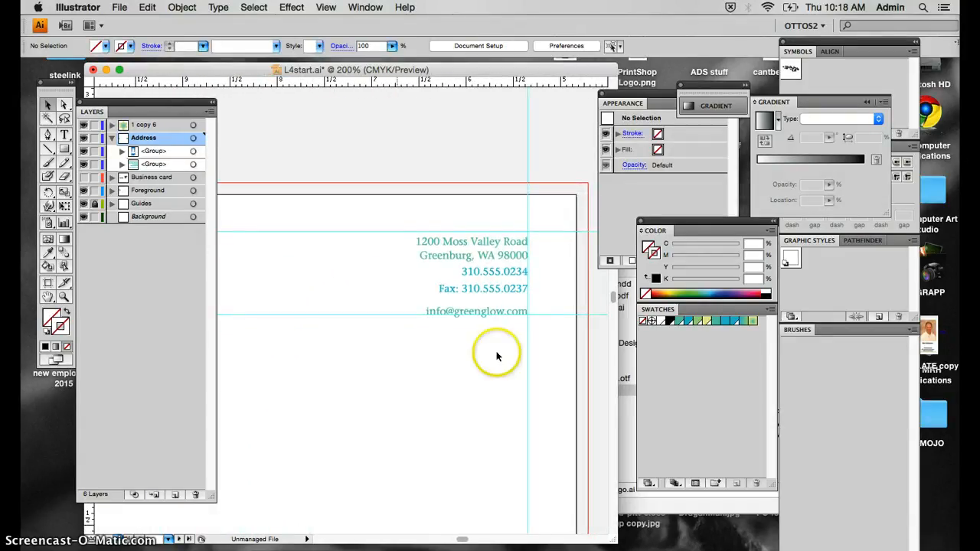
click(479, 244)
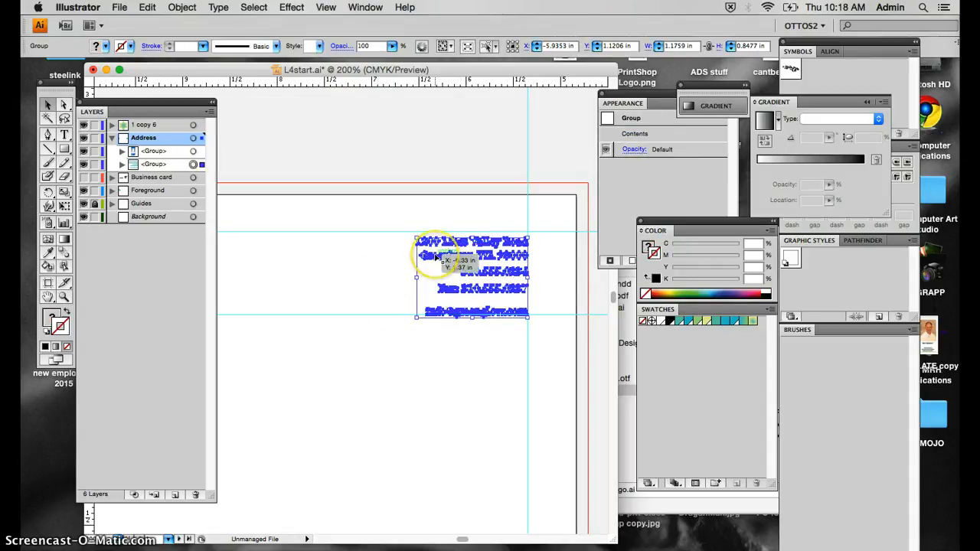
click(395, 268)
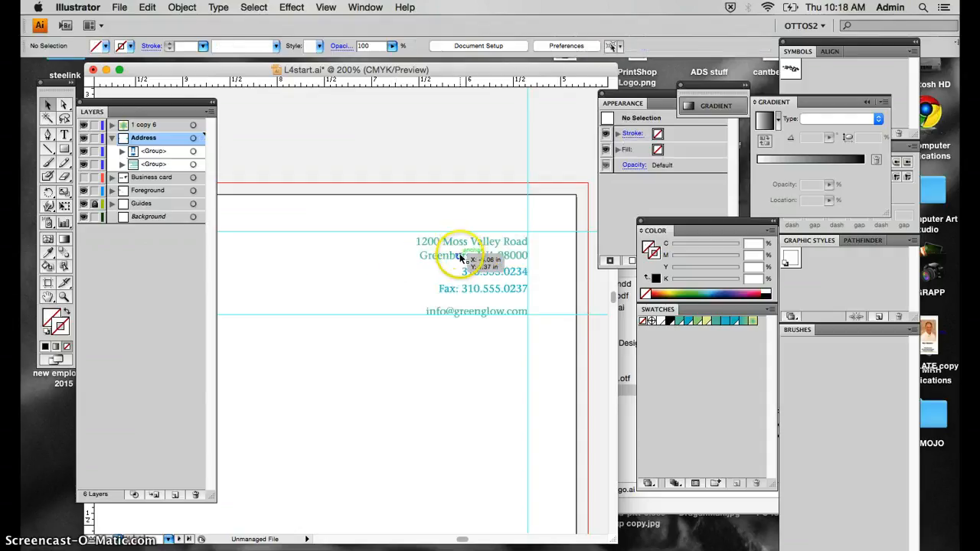
drag(459, 258, 450, 261)
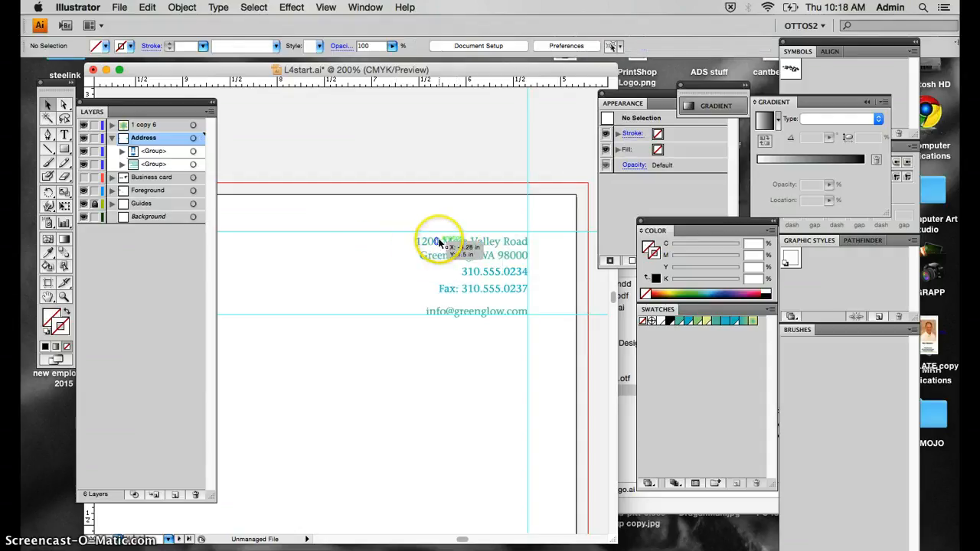
click(440, 242)
key(Delete)
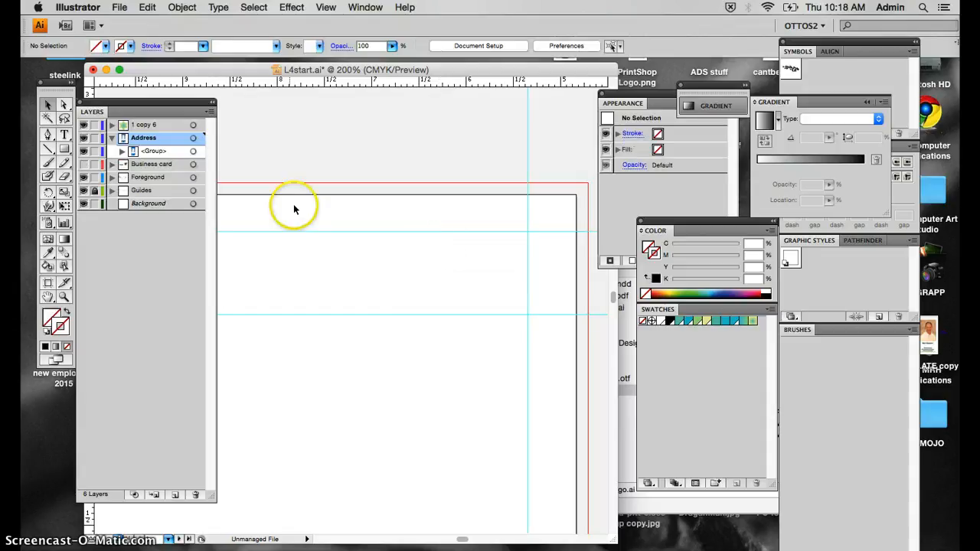
Draw a text frame between the two horizontal guides against the right margin guide and enter right-aligned "MRH Computer Art Studio".
click(65, 133)
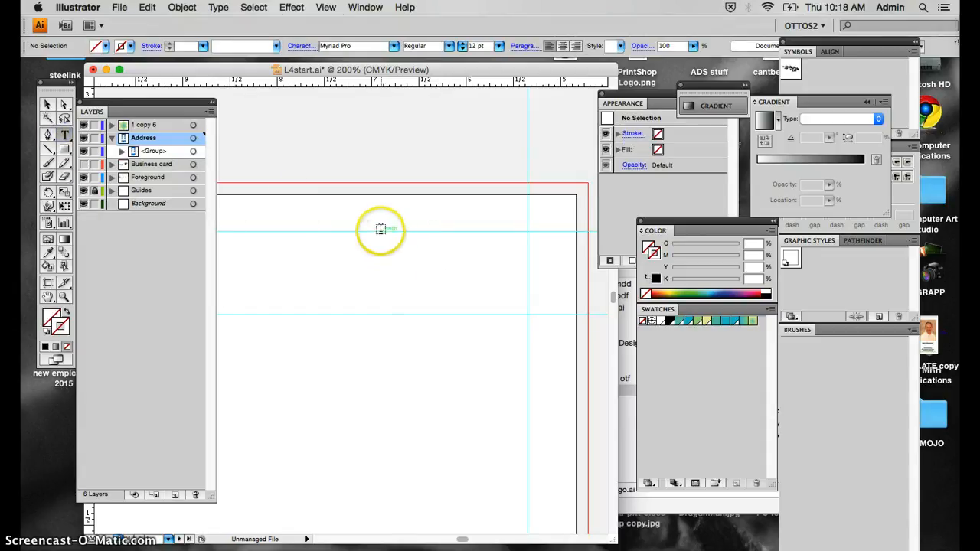
drag(380, 229, 525, 314)
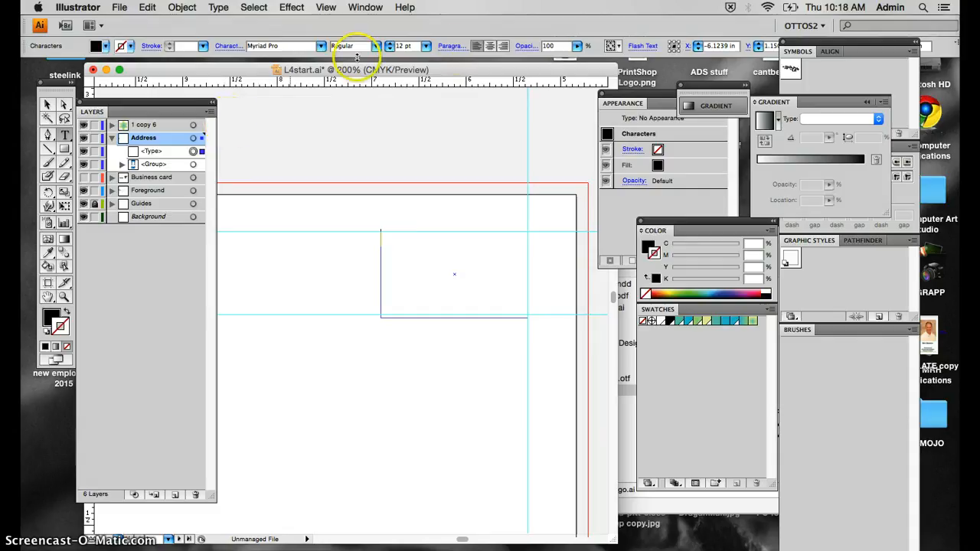
click(504, 47)
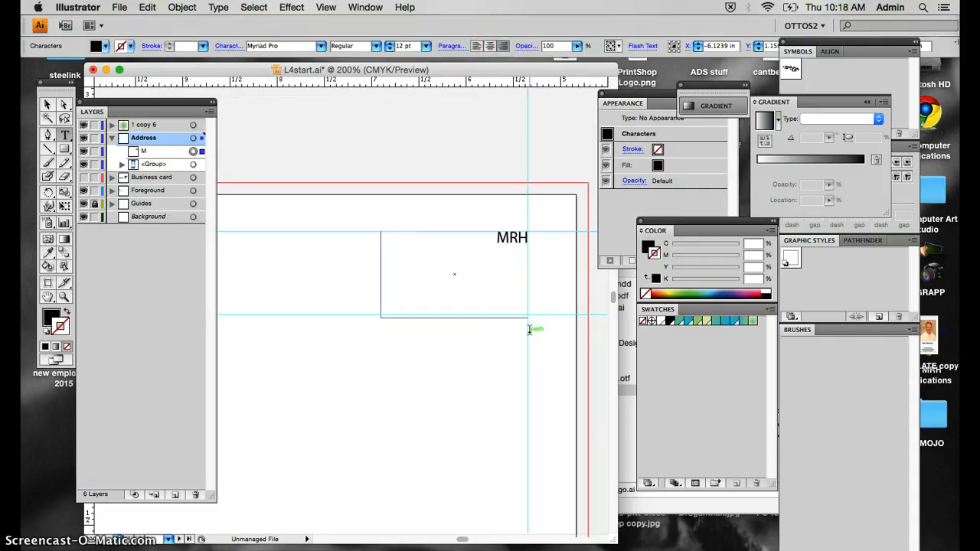
text(MRH Comp)
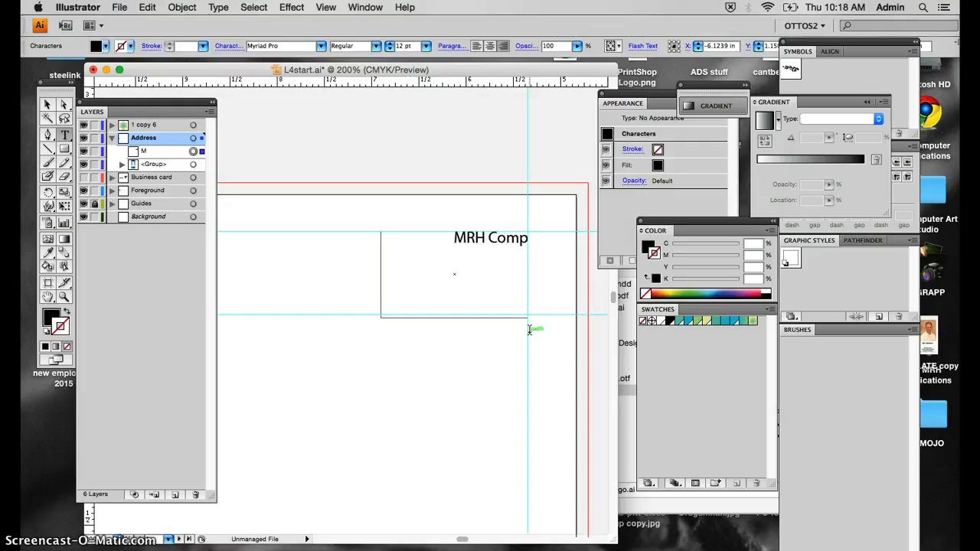
text(uter Art Studio)
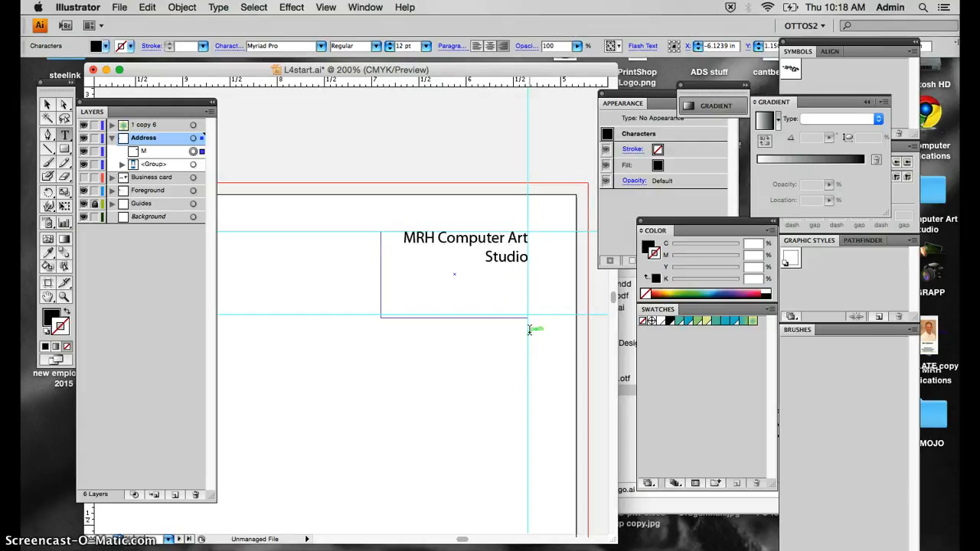
Set the text to 10 pt and add "MRH High School" and the school's postal address on separate lines below it.
key(super+a)
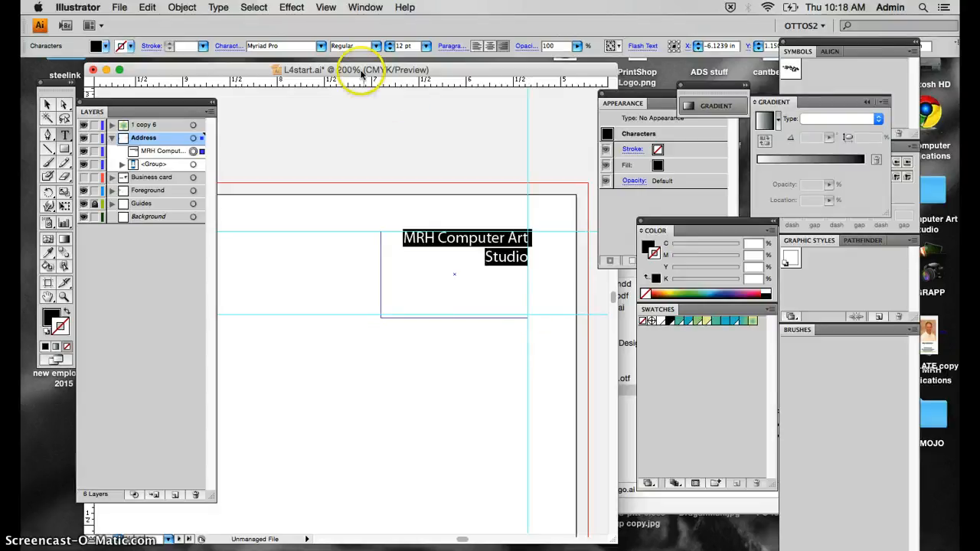
click(392, 48)
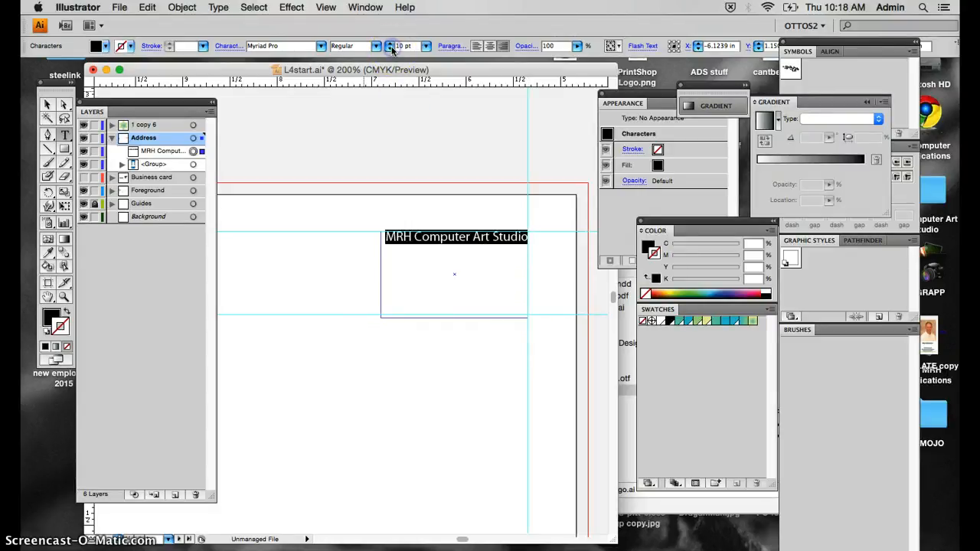
click(466, 252)
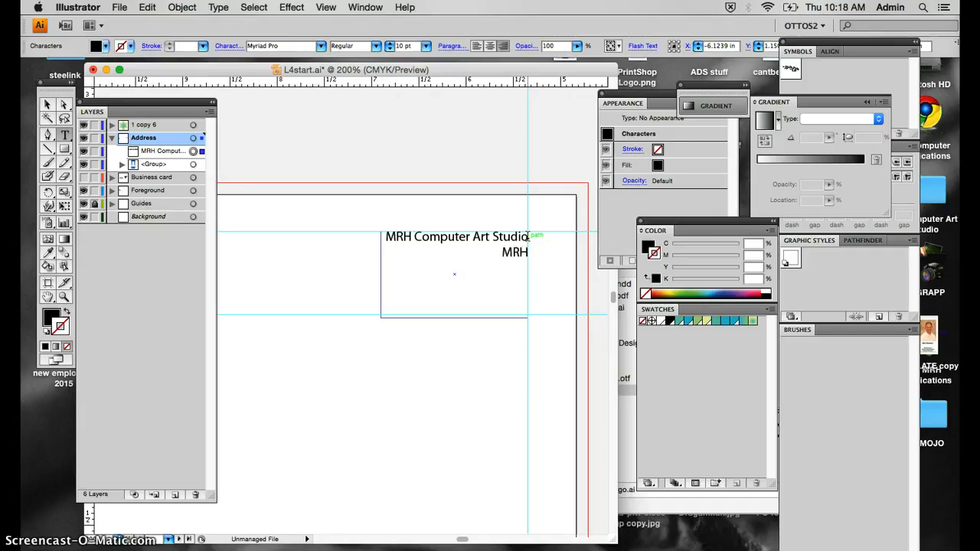
text(ol)
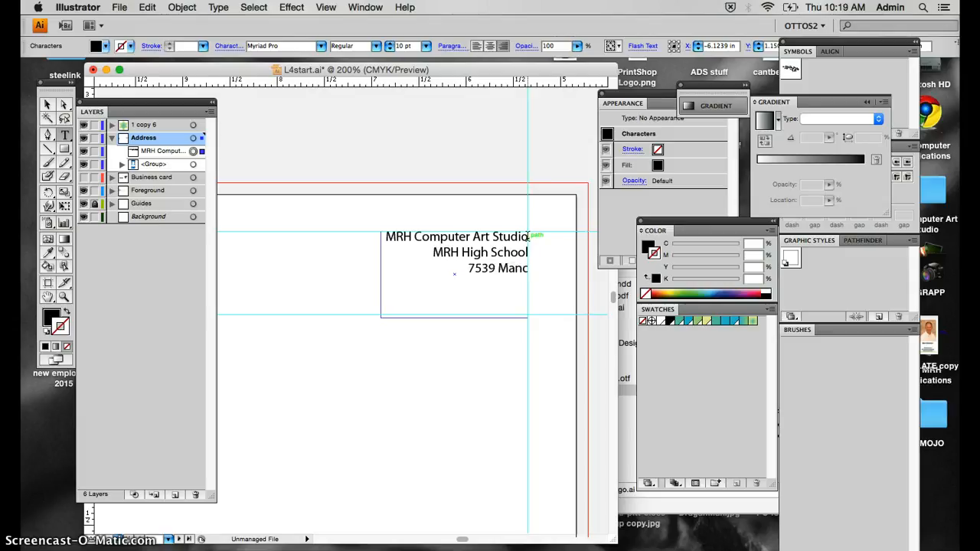
text(Road)
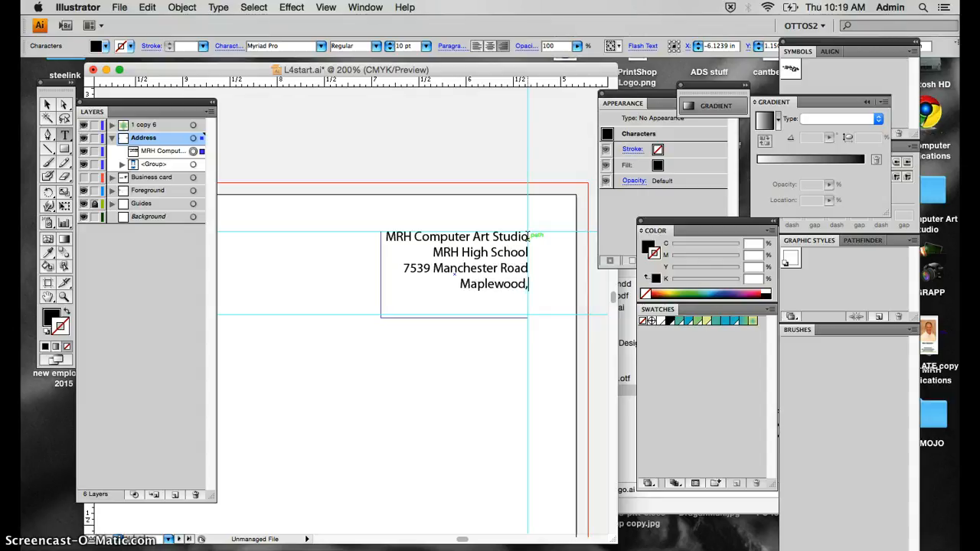
text(63143)
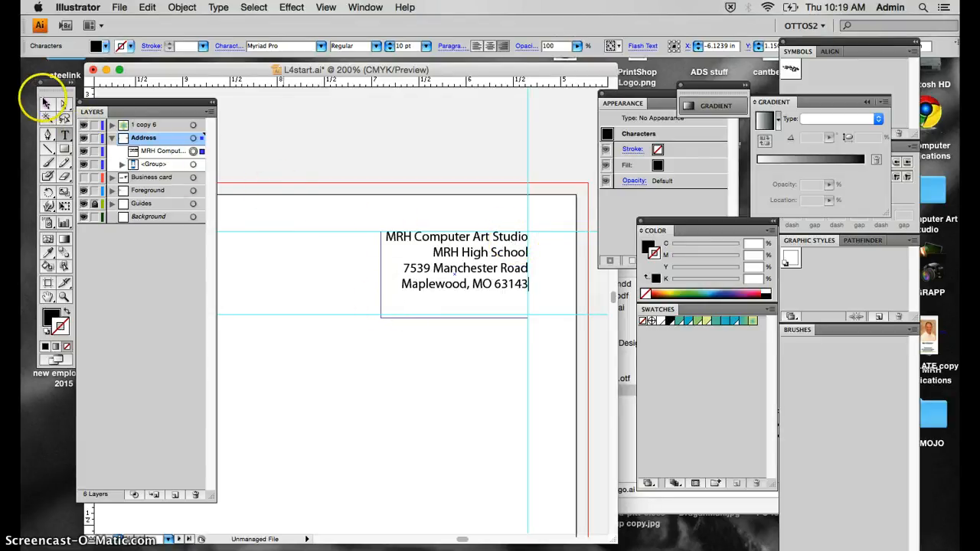
Move the address block straight down so its last line sits at the lower horizontal guide.
click(46, 104)
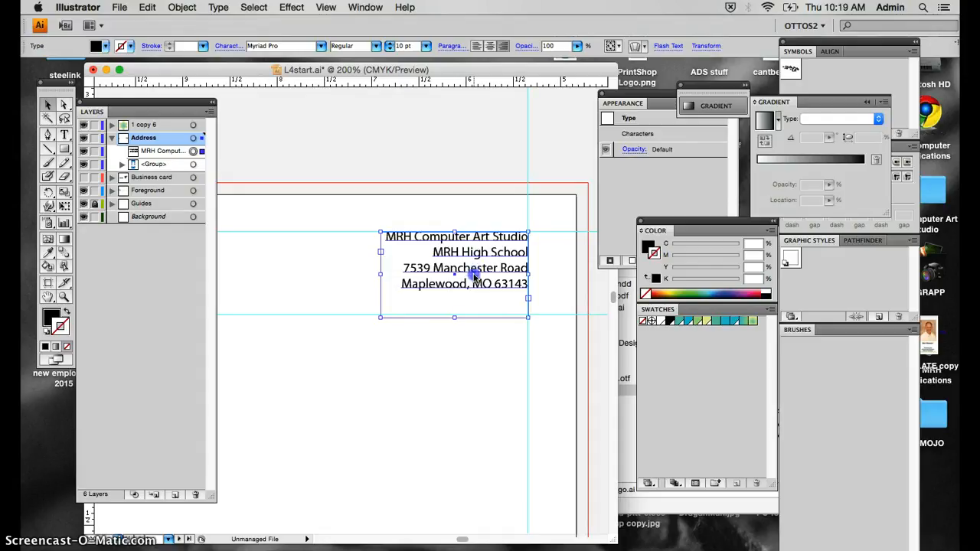
drag(482, 283, 485, 308)
click(465, 234)
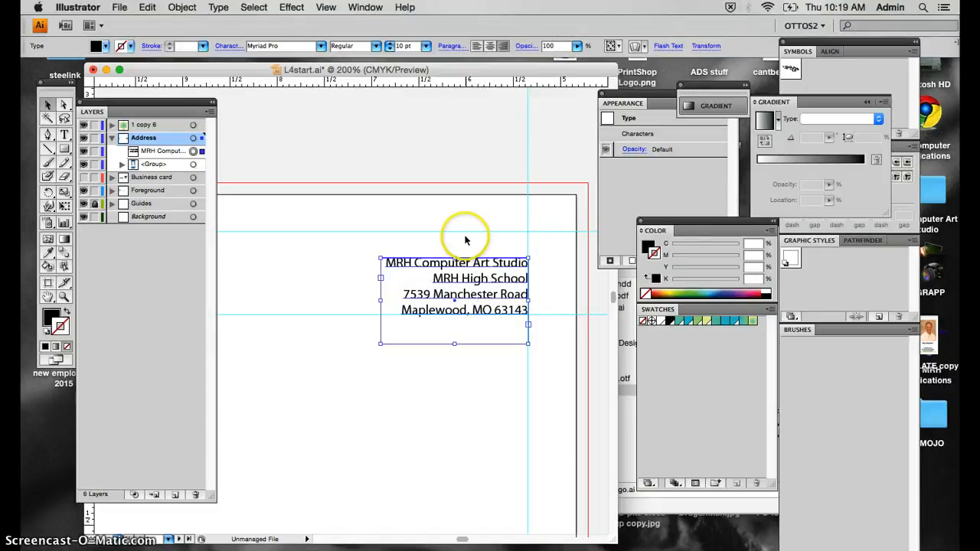
Change the font of all the address text to Museo Slab 500.
double_click(457, 263)
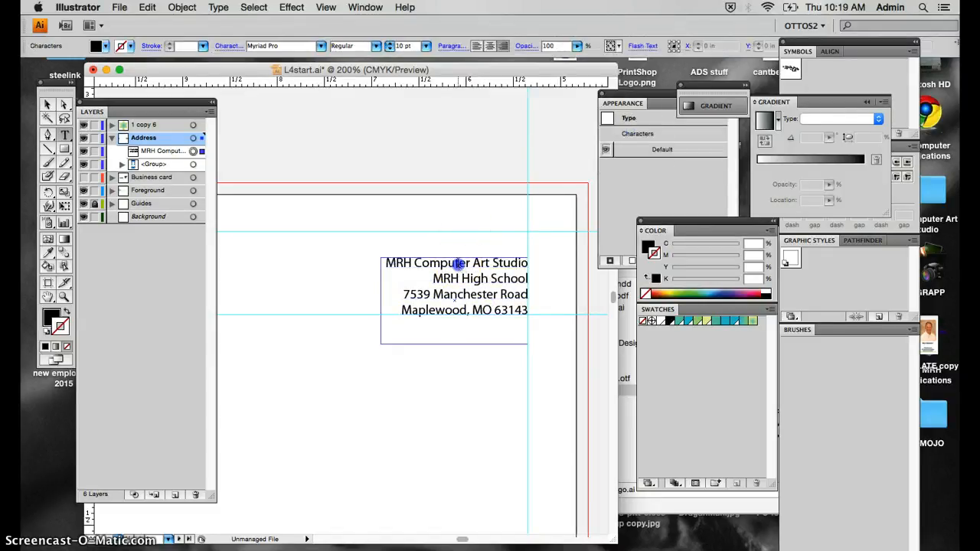
key(super+a)
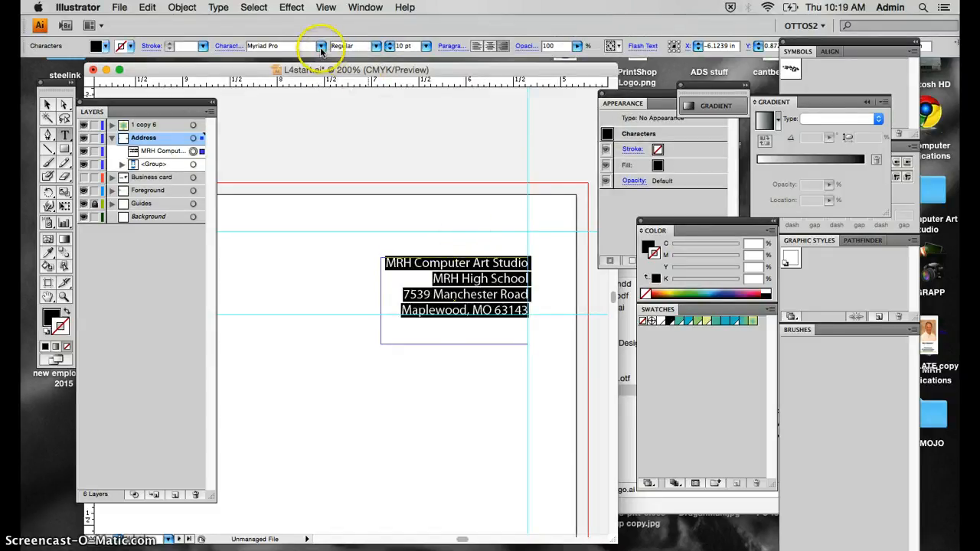
click(321, 48)
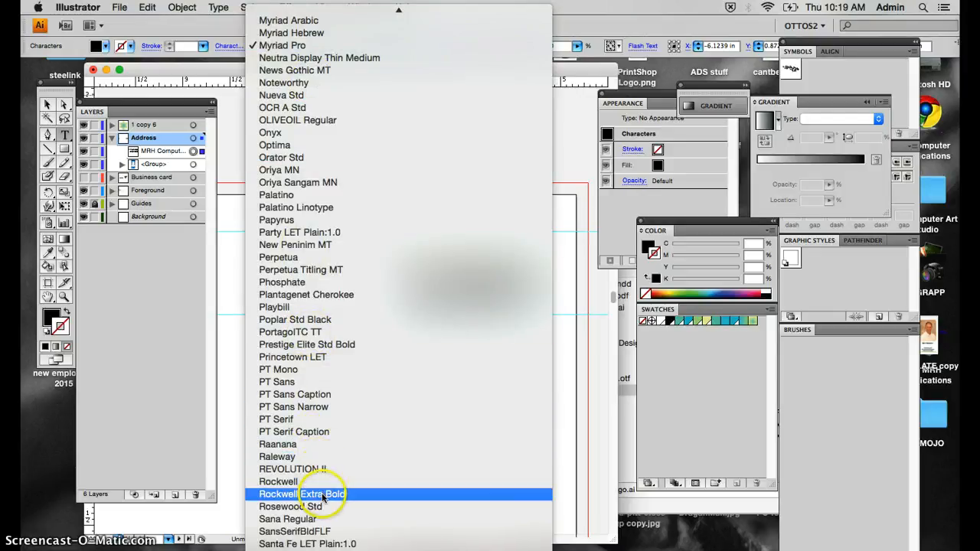
scroll(321, 497, down, 4)
scroll(321, 493, down, 1)
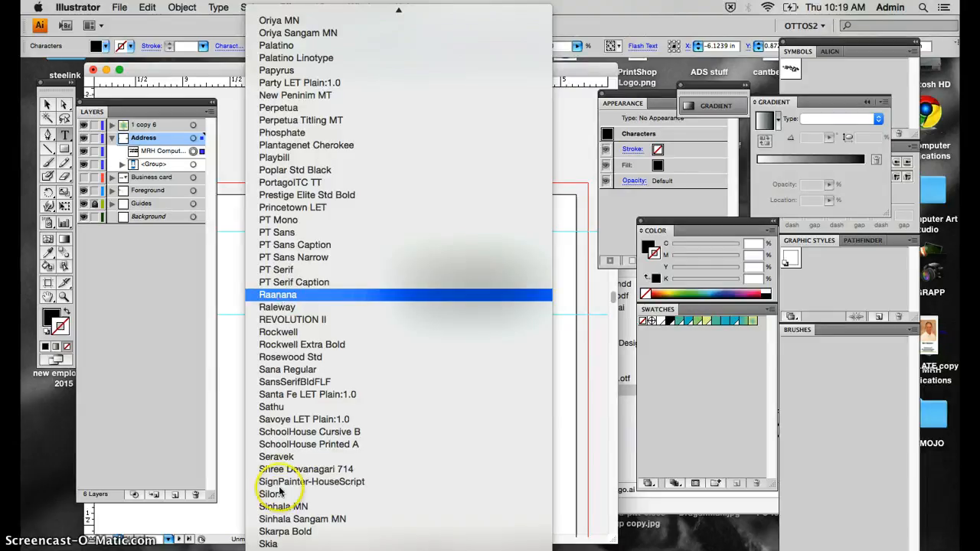
key(m)
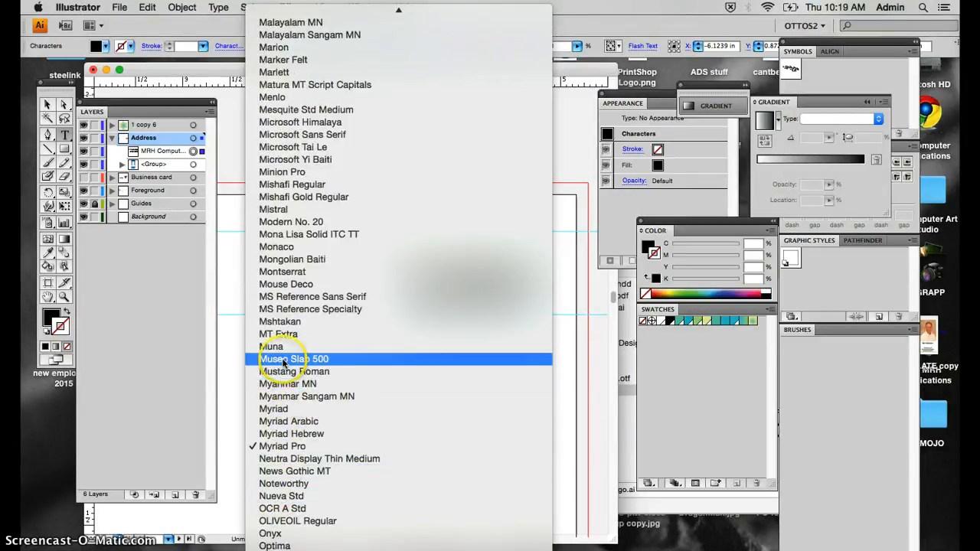
click(283, 361)
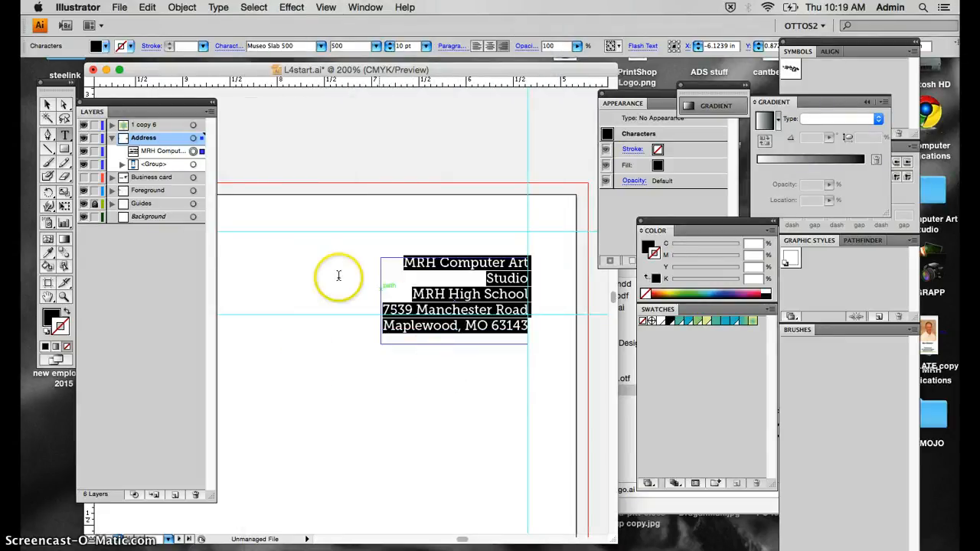
Widen the address frame to the left so "MRH Computer Art Studio" fits on one line, and compare its position with the logo.
click(47, 104)
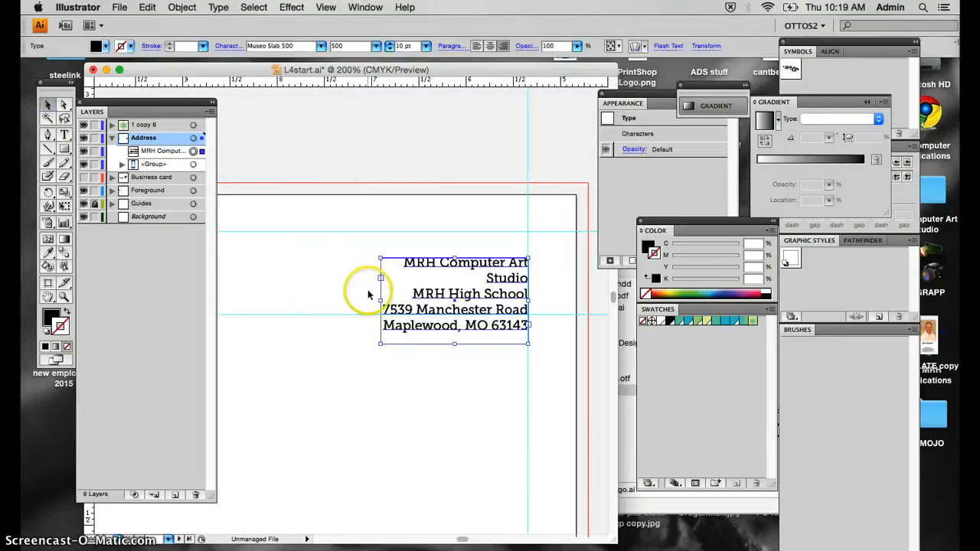
drag(377, 304, 349, 299)
scroll(334, 306, left, 10)
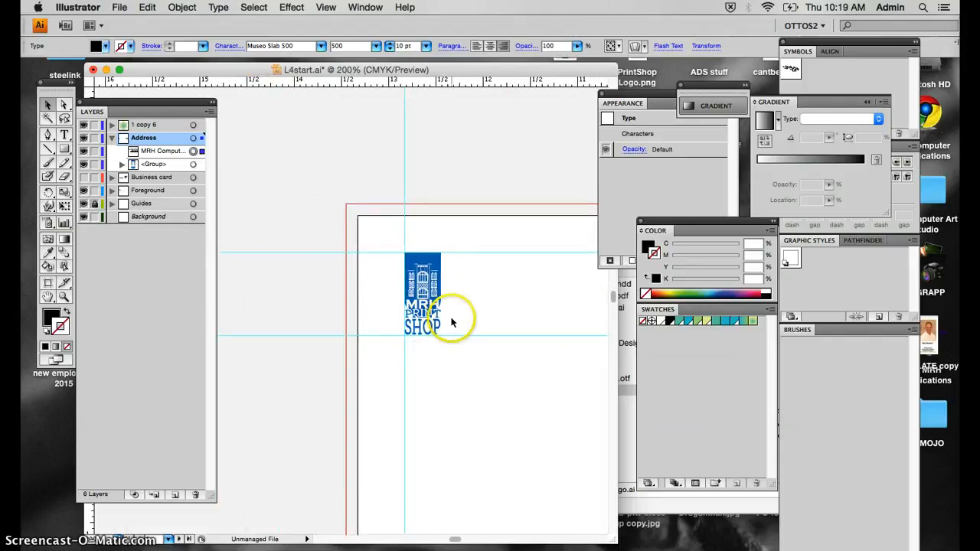
scroll(447, 320, right, 10)
scroll(451, 322, right, 10)
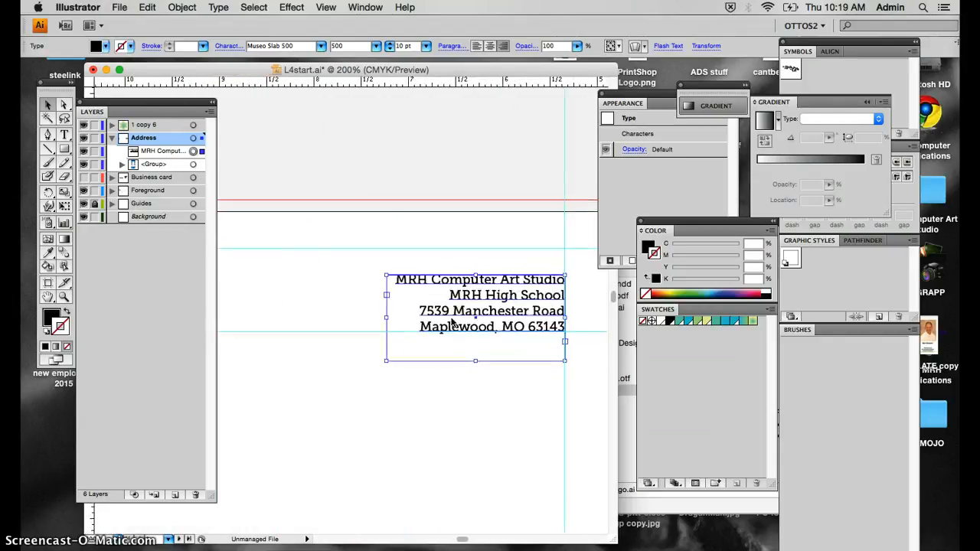
click(456, 319)
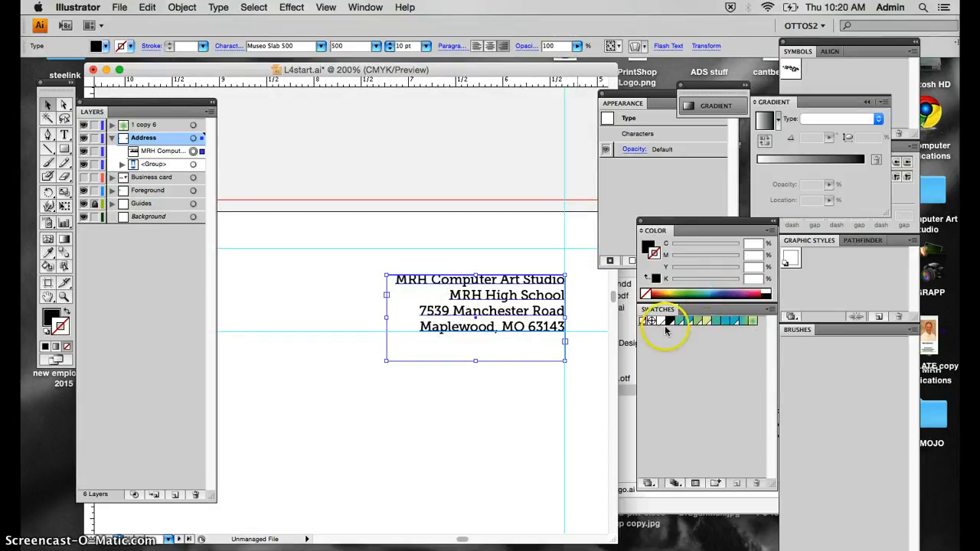
Open the swatch library MRHSD copy.ase from the Common Media folder.
click(773, 313)
mouse_move(834, 532)
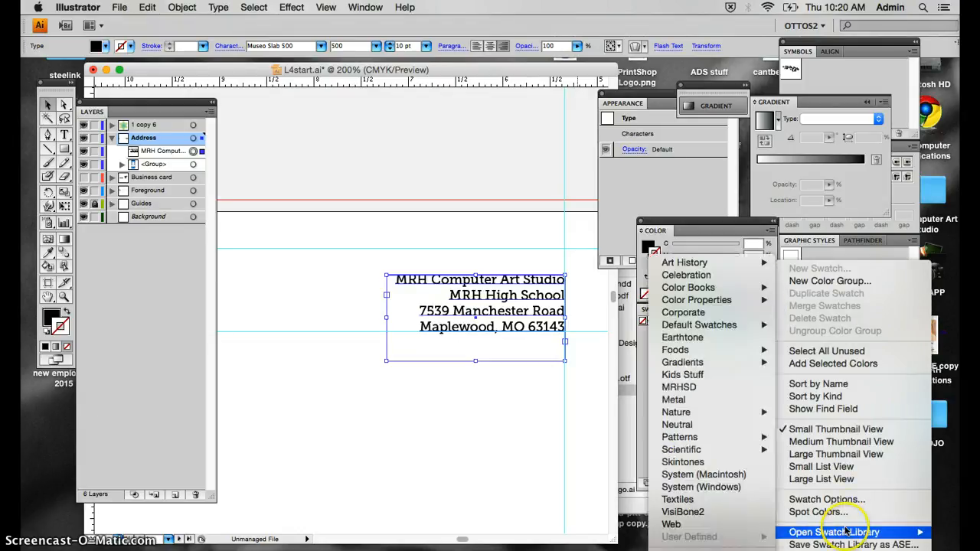
click(687, 549)
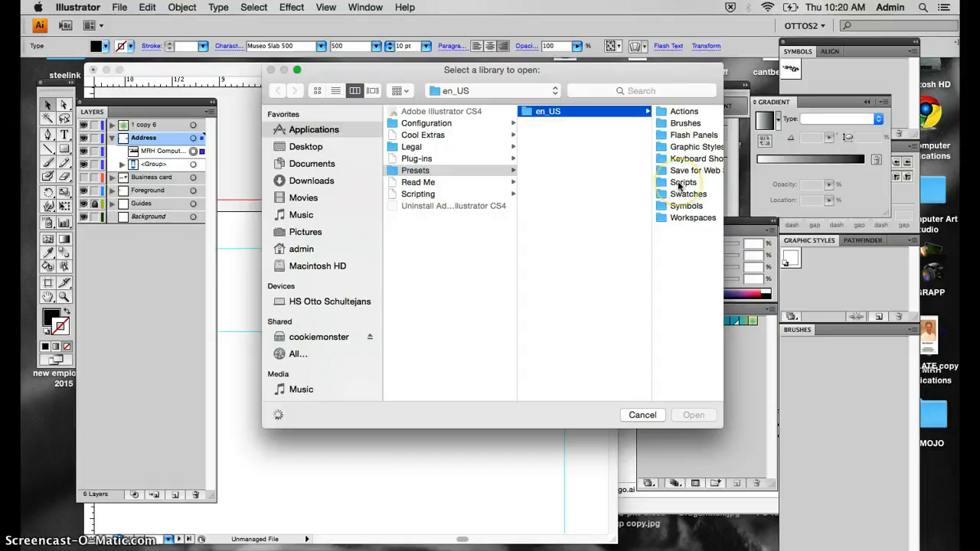
scroll(679, 184, right, 2)
scroll(678, 183, left, 3)
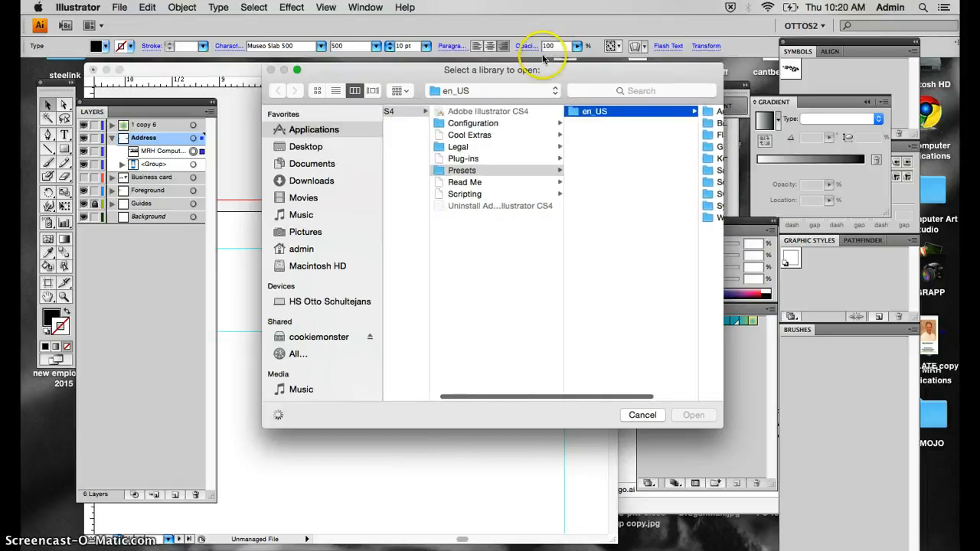
click(501, 90)
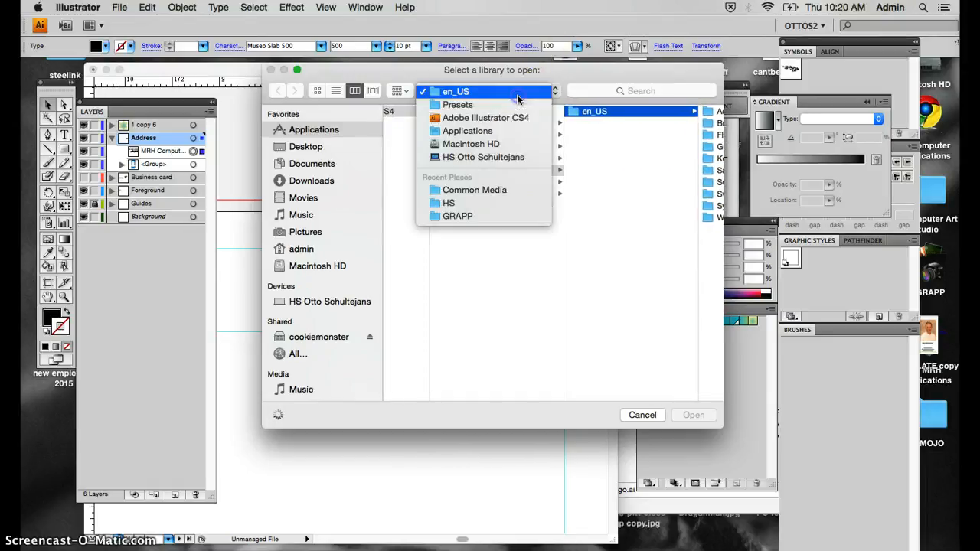
click(498, 190)
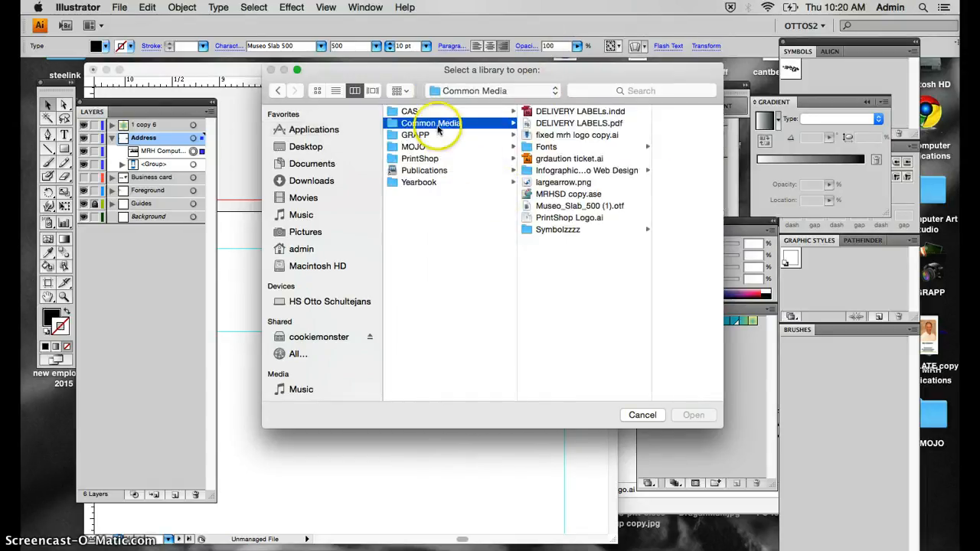
click(554, 193)
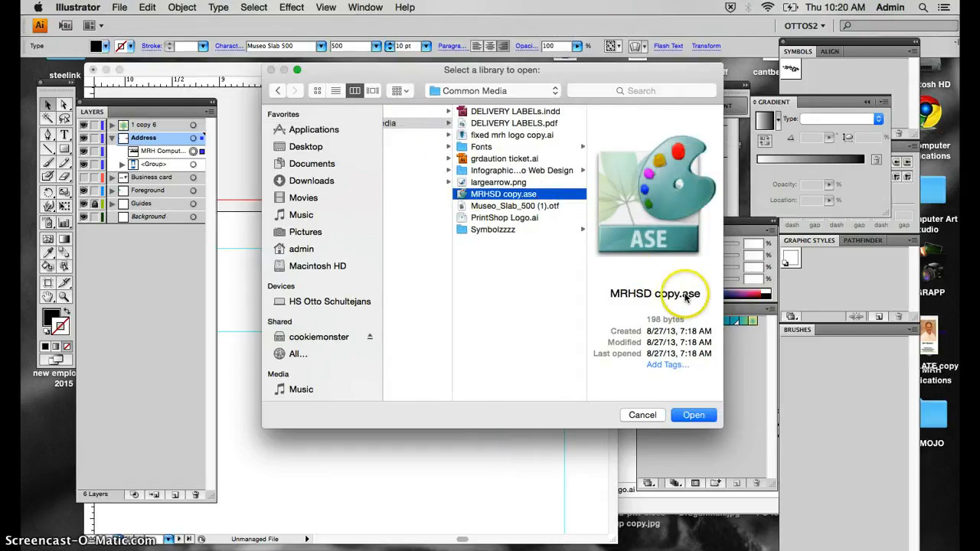
click(693, 414)
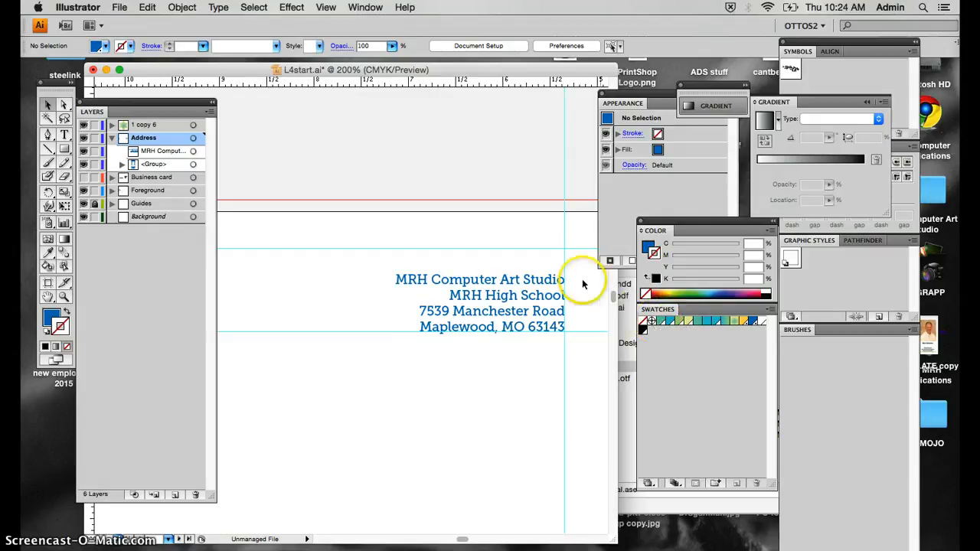
Open the swatch library MRHSDofficial.ase from the Common Media folder and select the address text block.
click(769, 310)
mouse_move(805, 536)
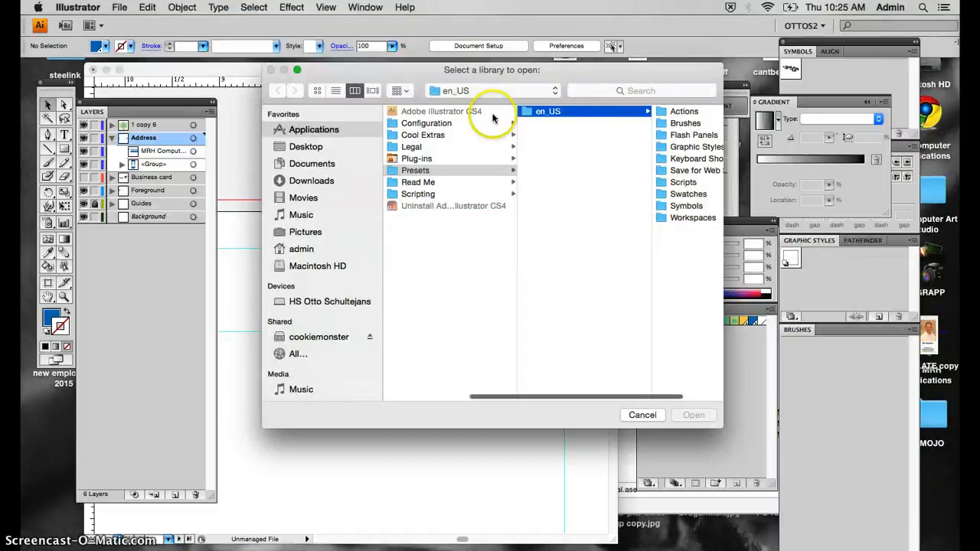
click(446, 95)
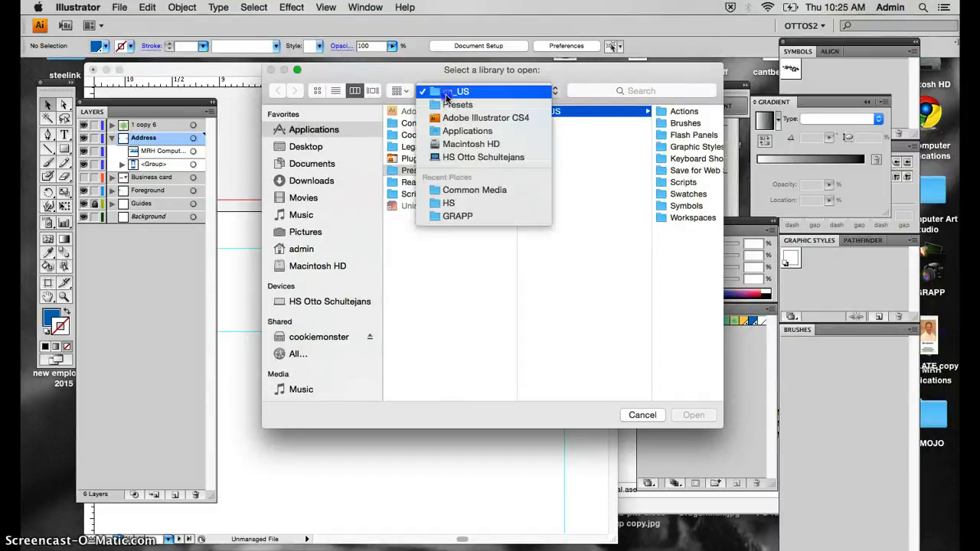
click(452, 189)
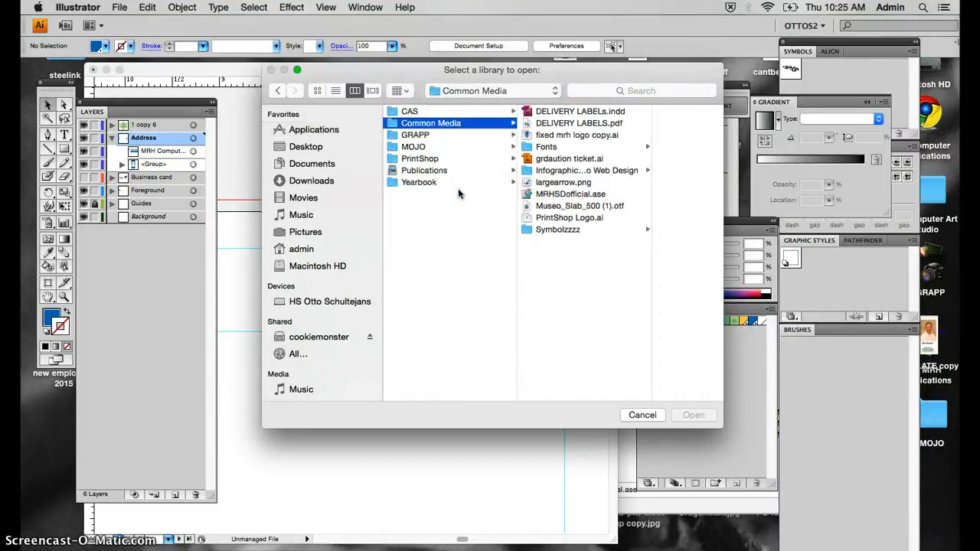
click(564, 196)
click(695, 421)
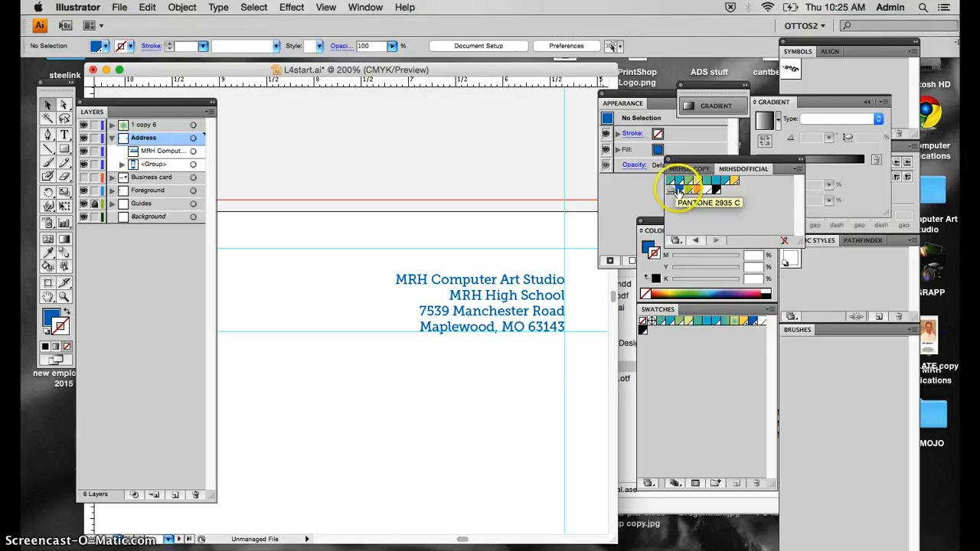
click(526, 301)
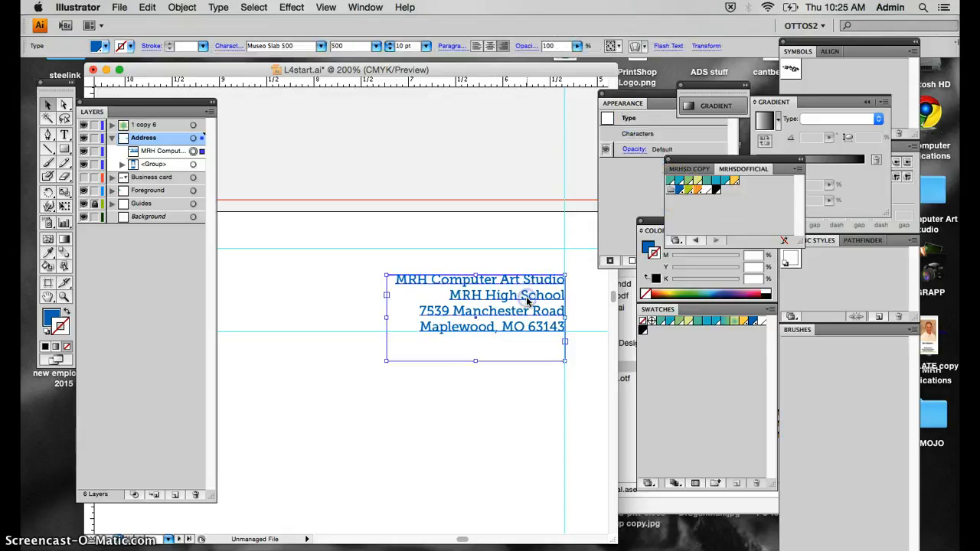
Try PANTONE 382 C and PANTONE 1375 C on the address text, and settle on a PANTONE 2935 C fill with no stroke.
click(678, 192)
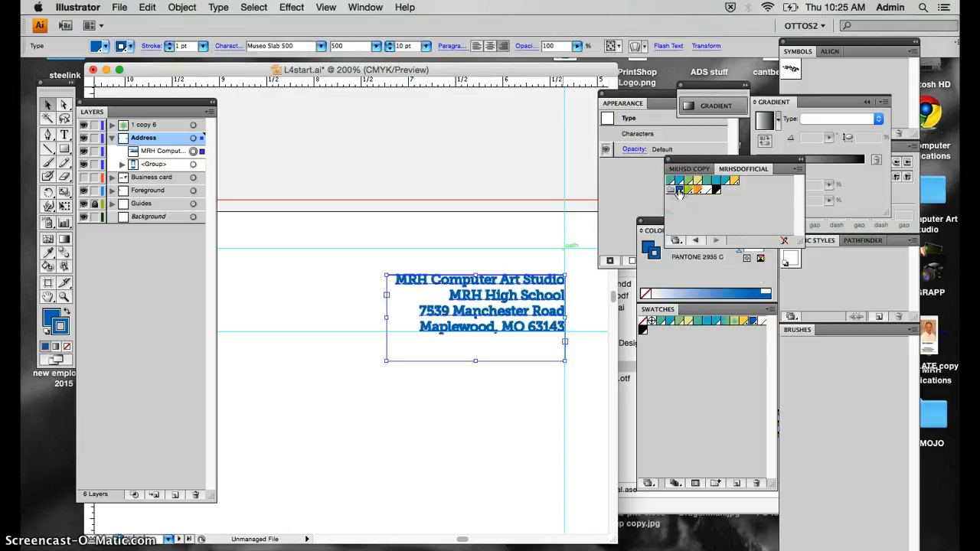
click(67, 346)
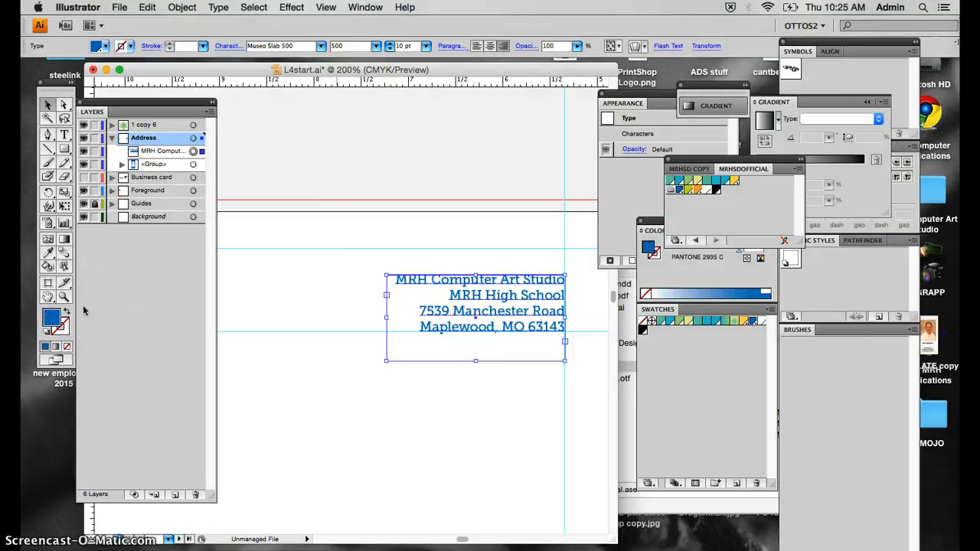
click(689, 191)
click(688, 191)
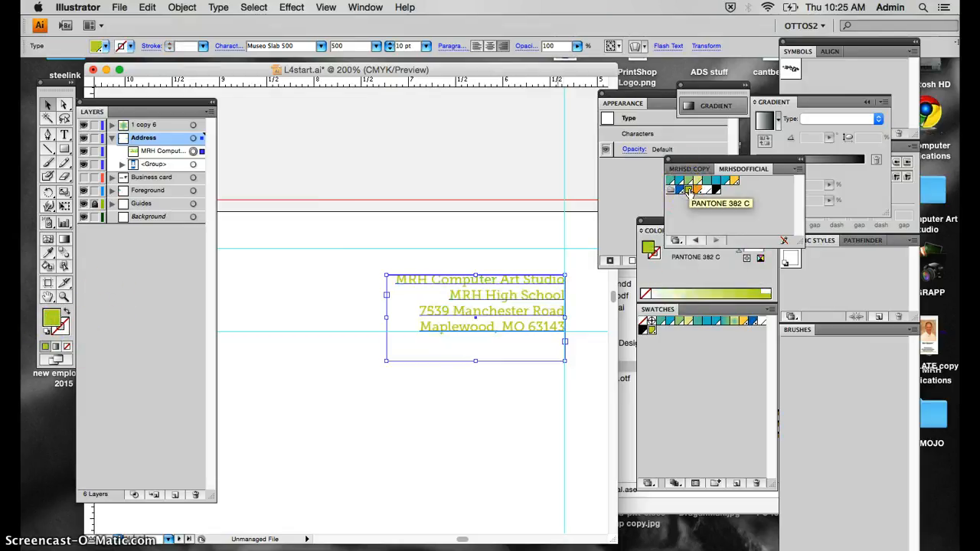
click(702, 190)
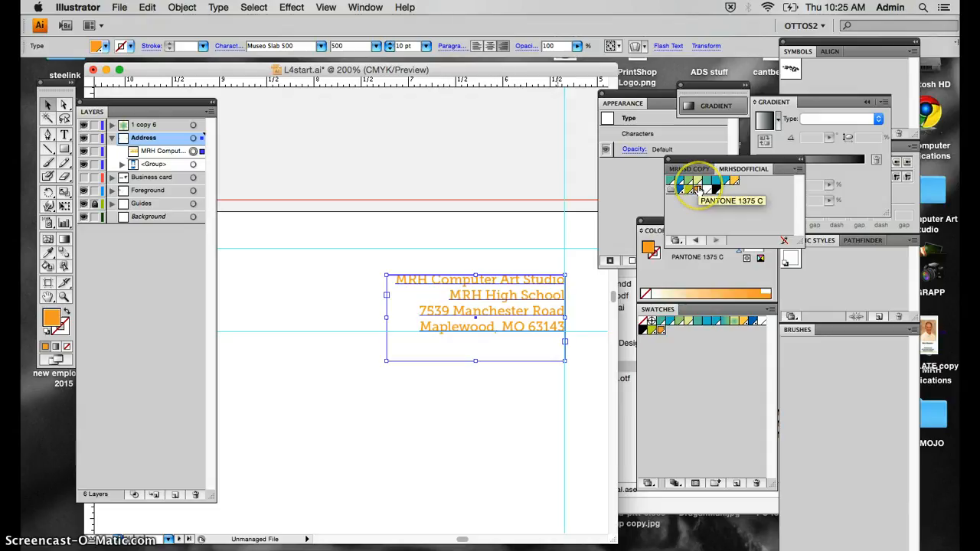
click(675, 190)
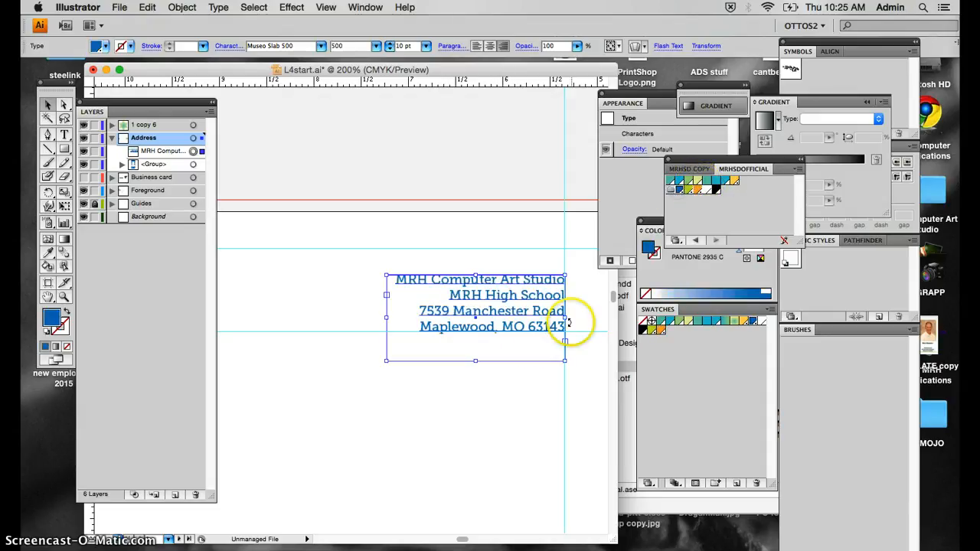
click(466, 393)
Examine the letterhead's logo and address placement against the guides, and compare it with the neighbouring business card artboards.
scroll(469, 396, left, 5)
scroll(470, 396, left, 8)
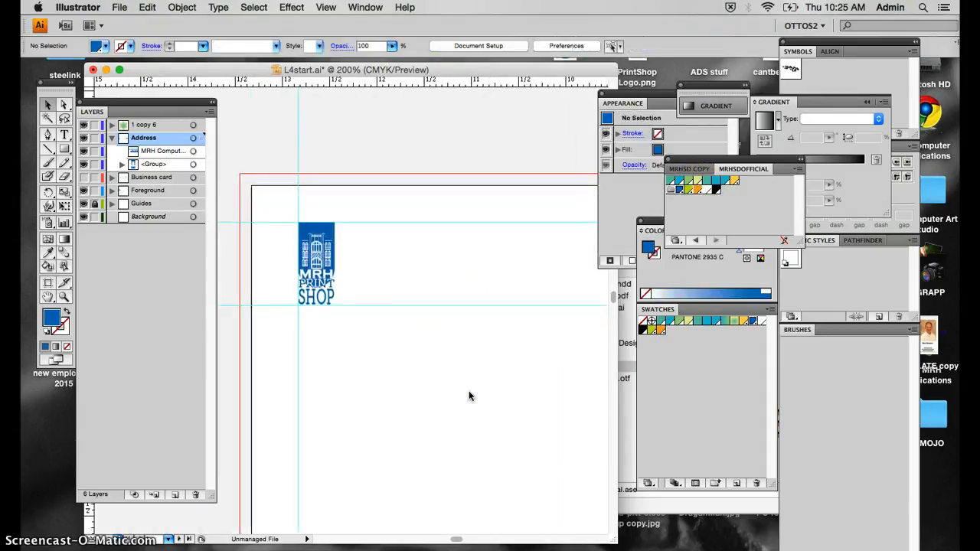
scroll(469, 395, right, 8)
scroll(470, 395, right, 5)
scroll(469, 396, down, 1)
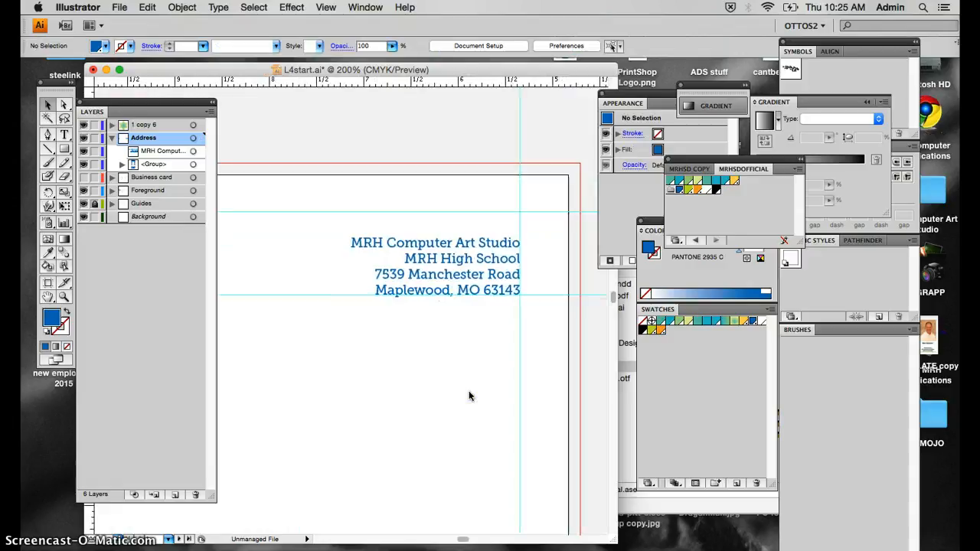
key(super+0)
scroll(469, 396, left, 3)
scroll(470, 396, up, 1)
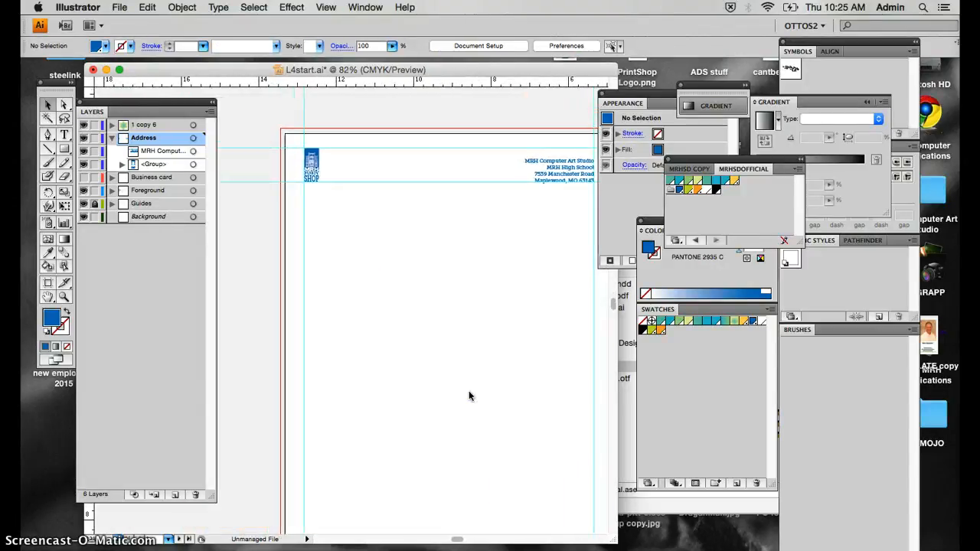
scroll(469, 395, right, 10)
scroll(469, 396, left, 7)
scroll(469, 395, up, 2)
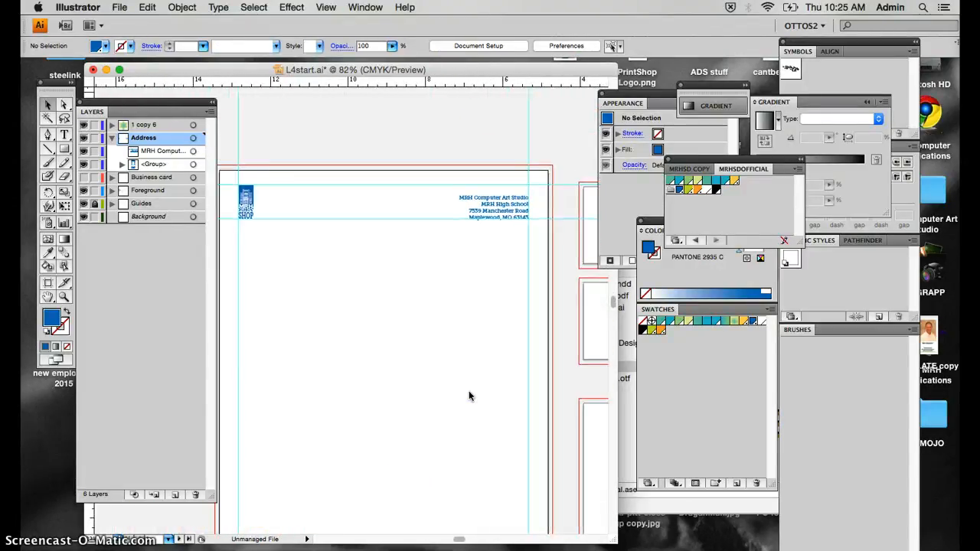
scroll(469, 395, left, 3)
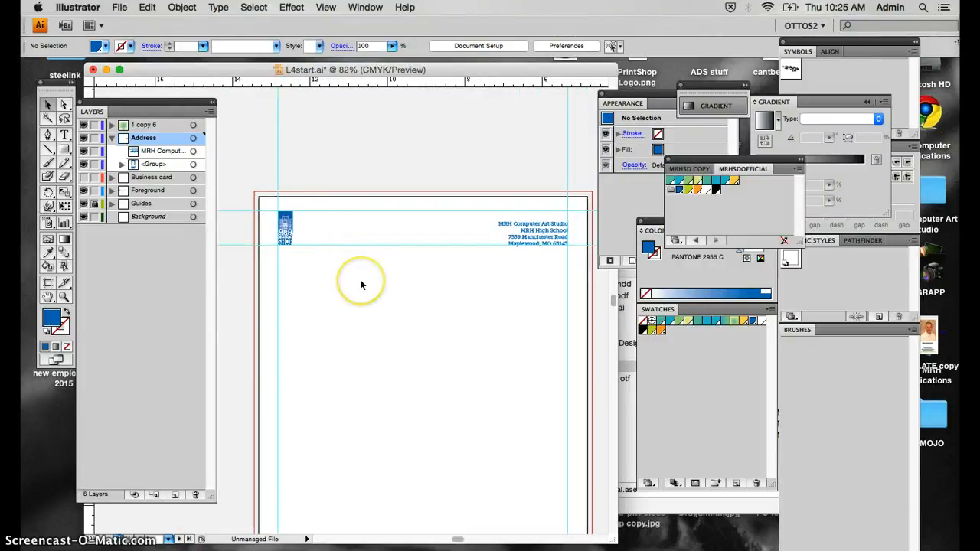
scroll(361, 284, right, 5)
scroll(362, 285, down, 1)
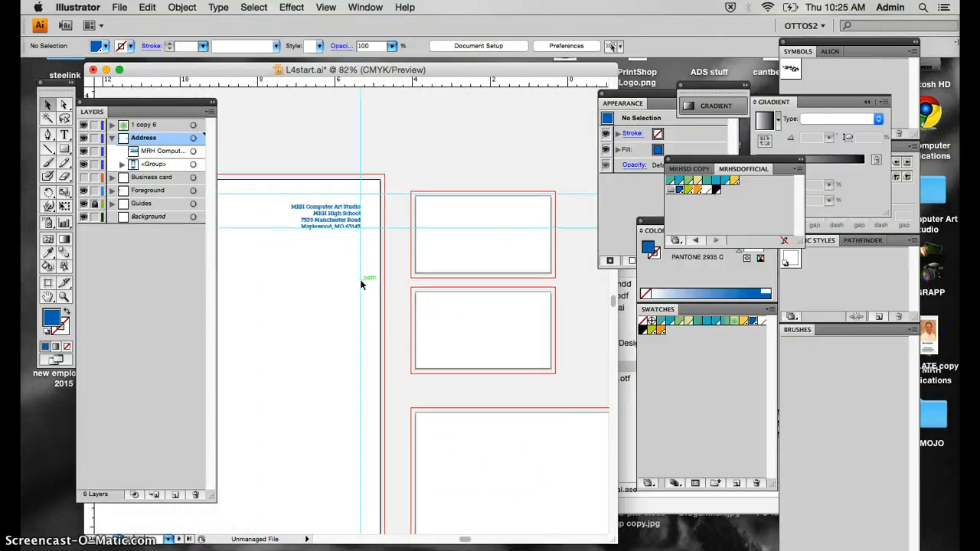
scroll(361, 285, left, 5)
click(257, 205)
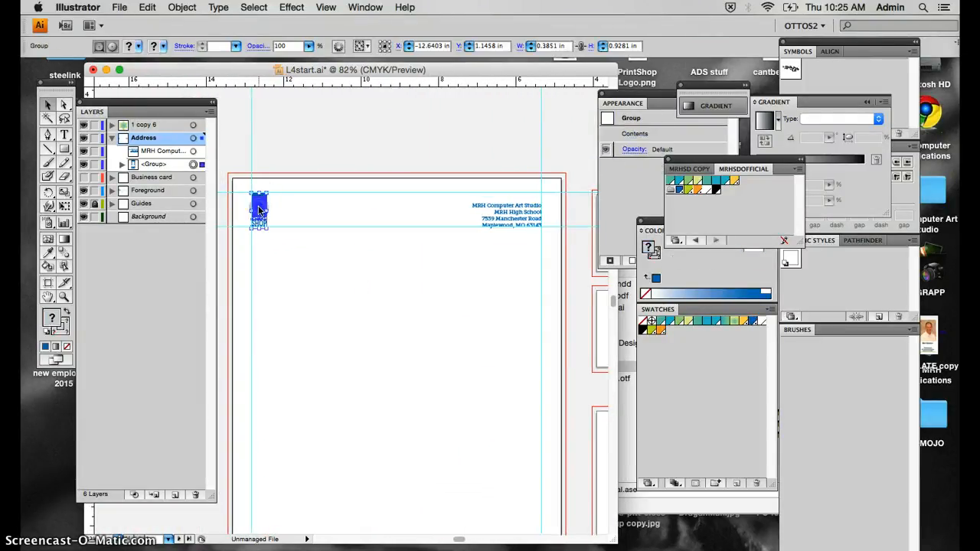
scroll(324, 280, right, 5)
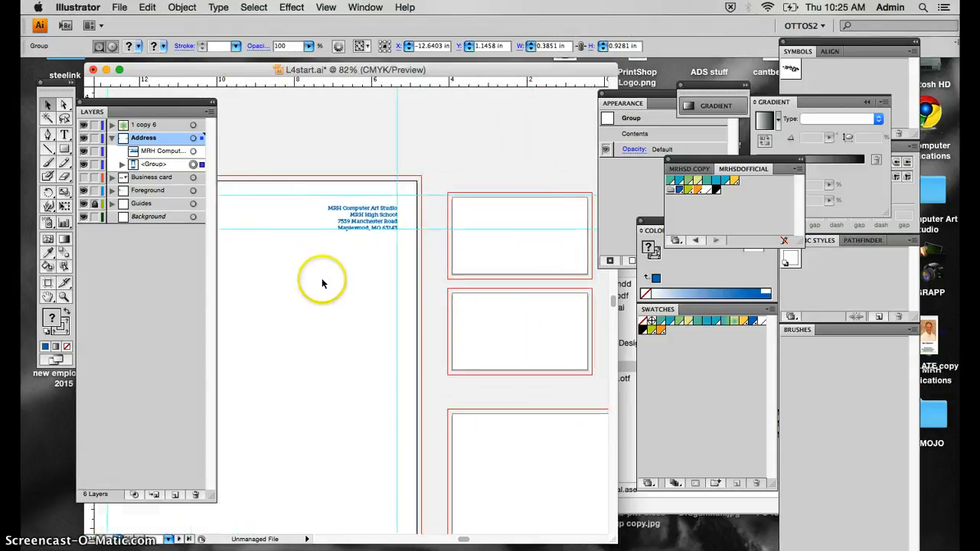
Draw a 3.5 in by 2 in rectangle that covers the upper business card artboard.
click(502, 310)
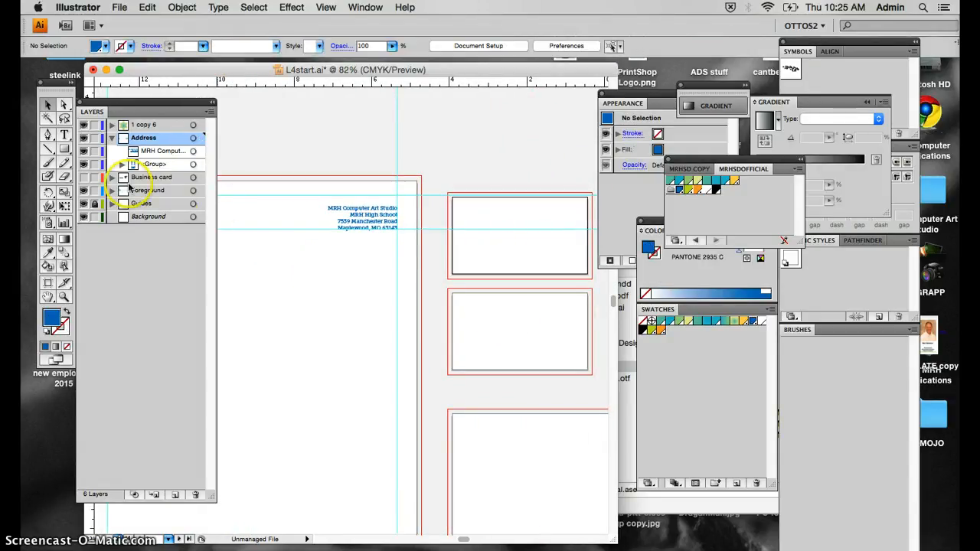
click(64, 149)
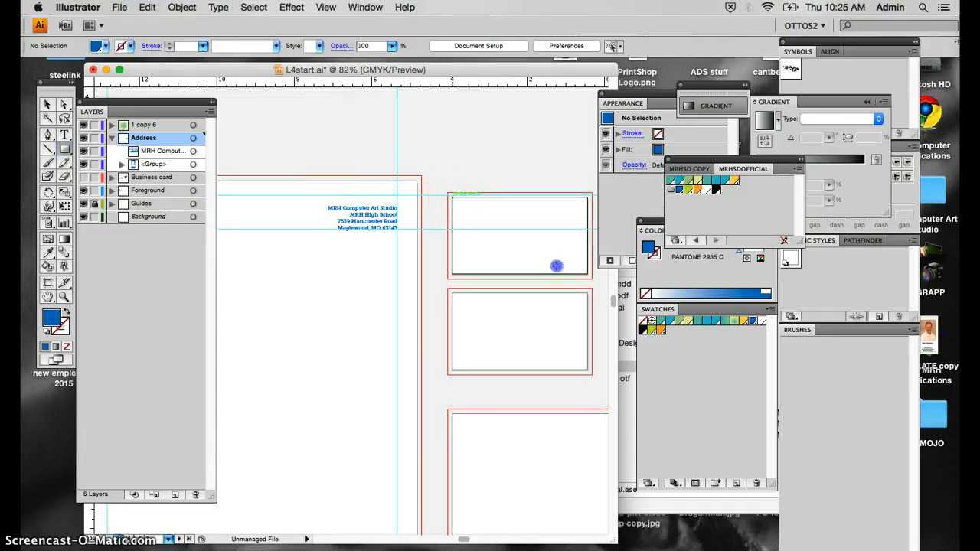
drag(555, 266, 589, 274)
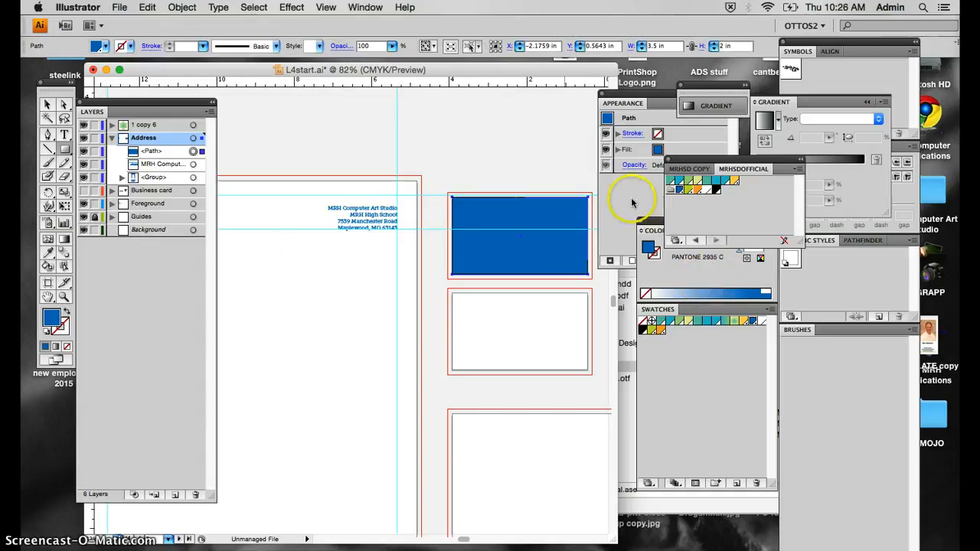
Give the rectangle a linear gradient from white through PANTONE 2935 C at about 34% and white at about 67% to PANTONE 2935 C.
click(55, 347)
click(520, 253)
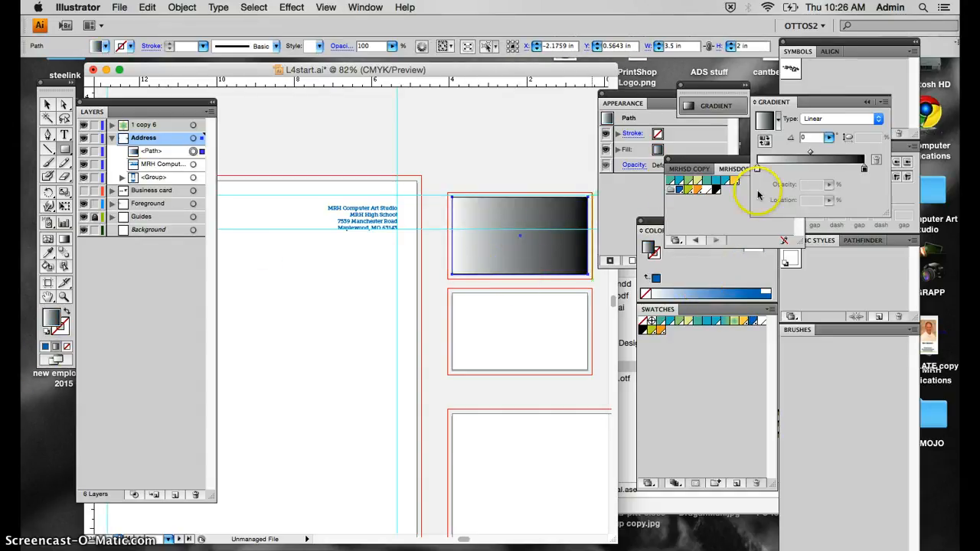
drag(676, 193, 865, 201)
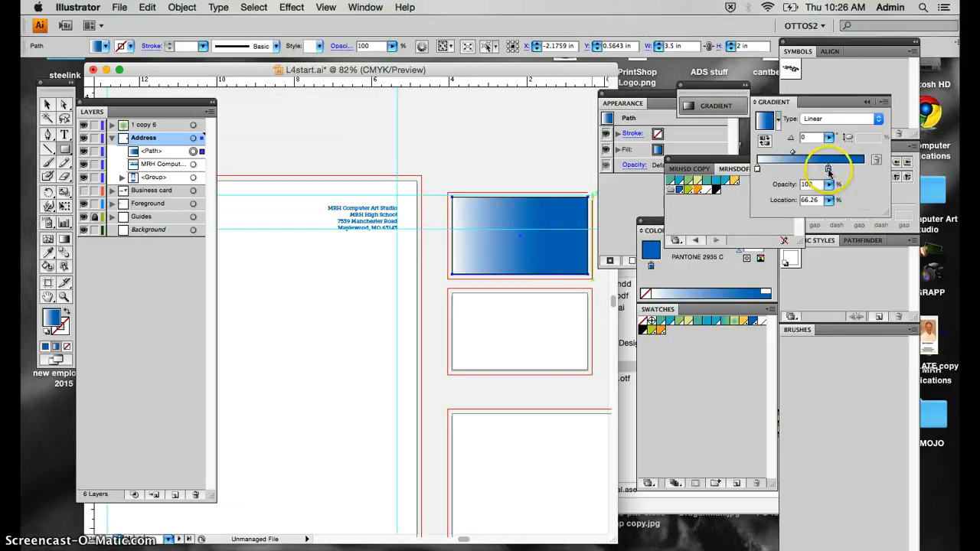
drag(828, 172, 794, 169)
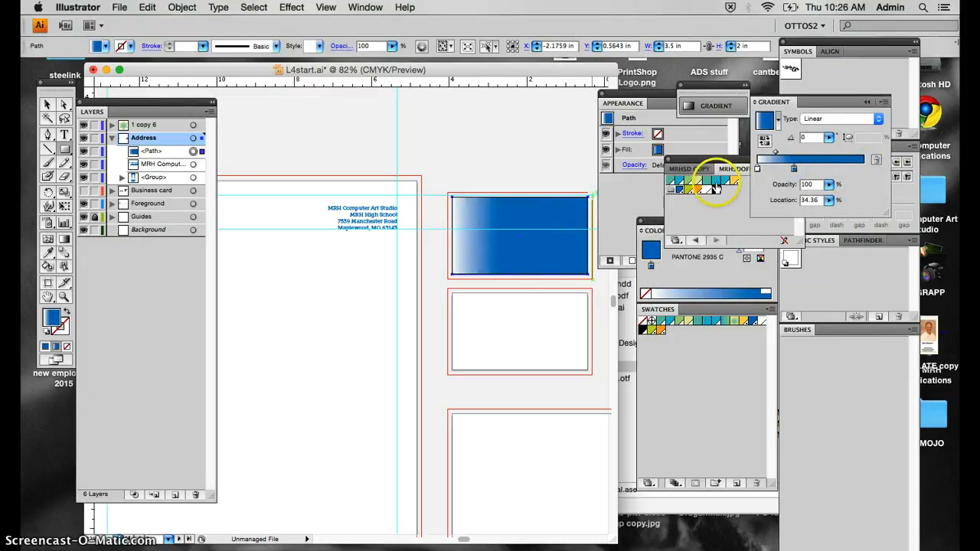
drag(708, 191, 837, 167)
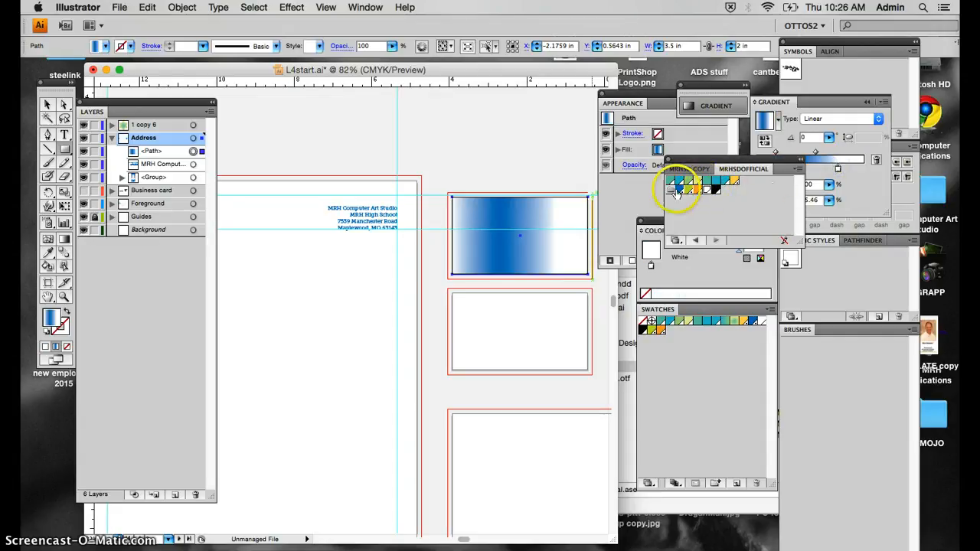
drag(757, 185, 821, 170)
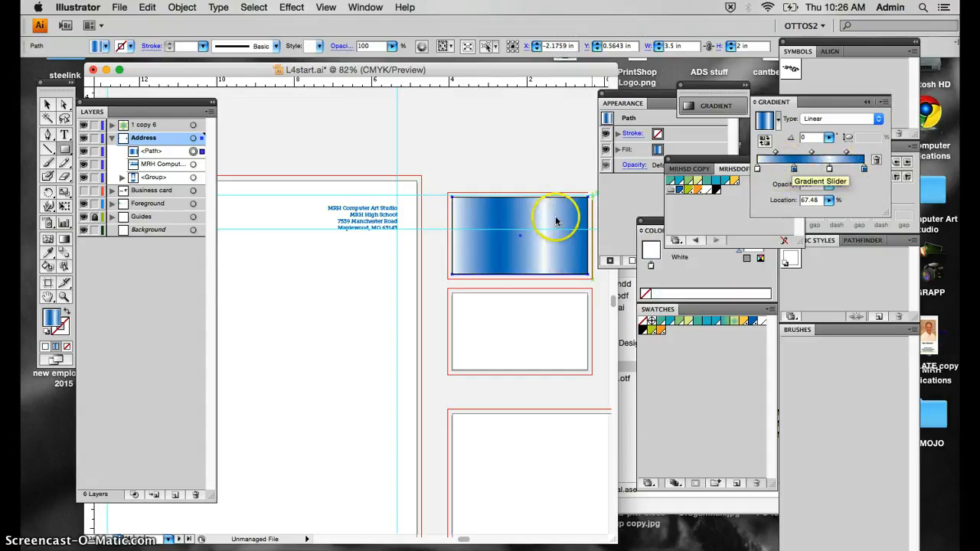
Angle the rectangle's gradient diagonally at about 46° with the Gradient tool, from its lower left to its upper right.
click(64, 238)
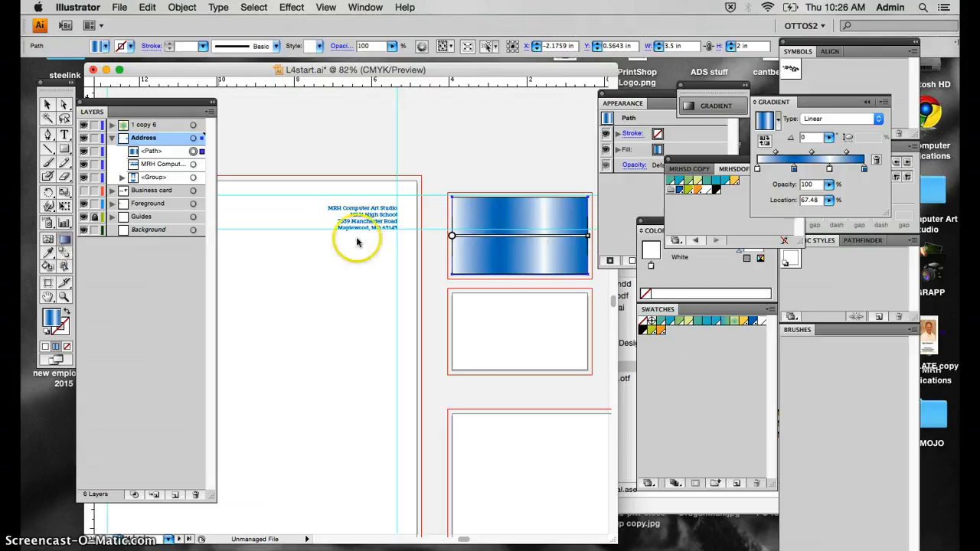
drag(456, 274, 600, 196)
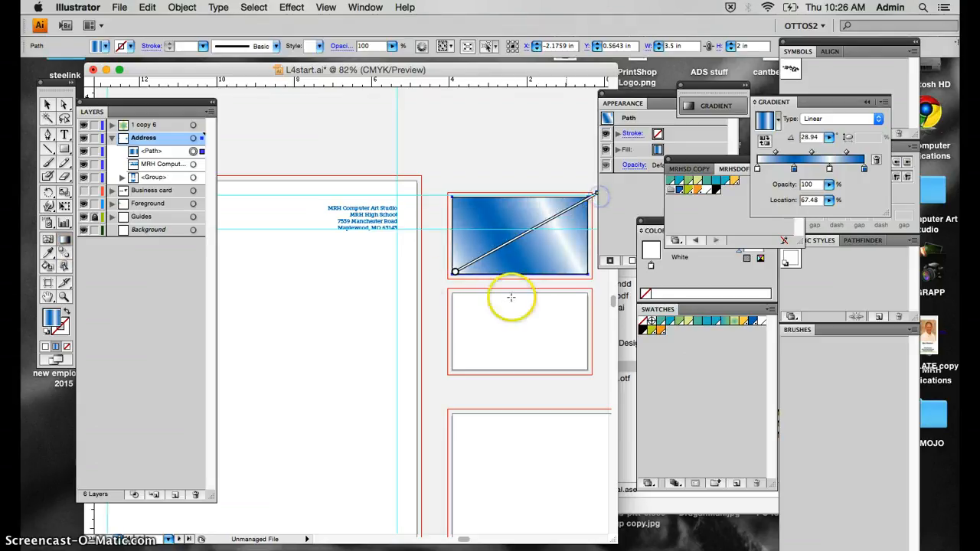
drag(480, 284, 575, 177)
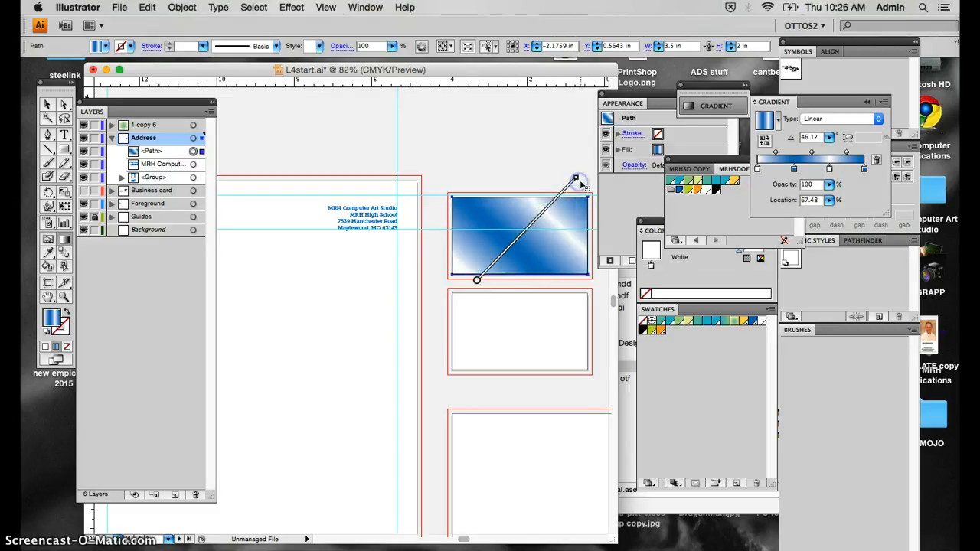
Duplicate the letterhead's Print Shop logo and place the copy at the upper left of the first business card.
scroll(474, 265, right, 2)
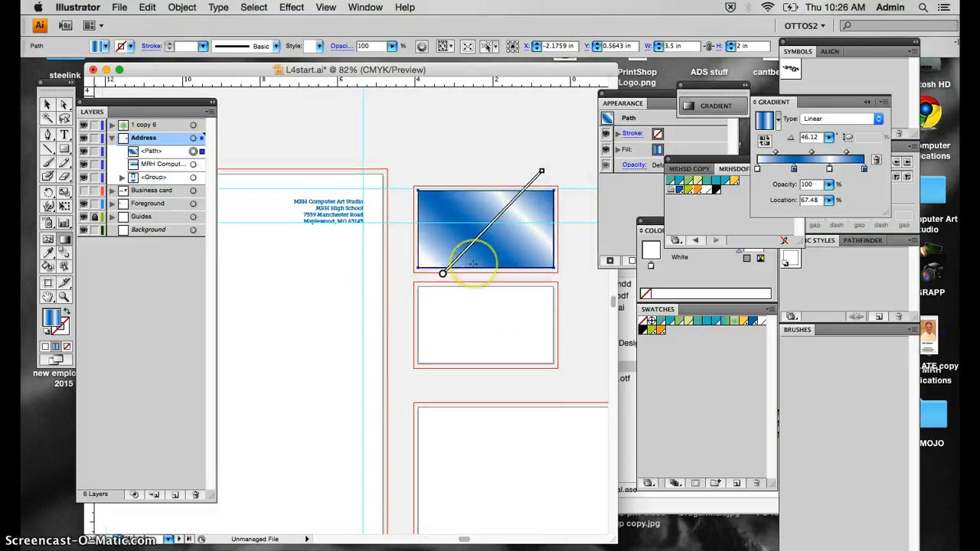
scroll(473, 264, up, 2)
scroll(473, 264, left, 3)
scroll(361, 263, left, 5)
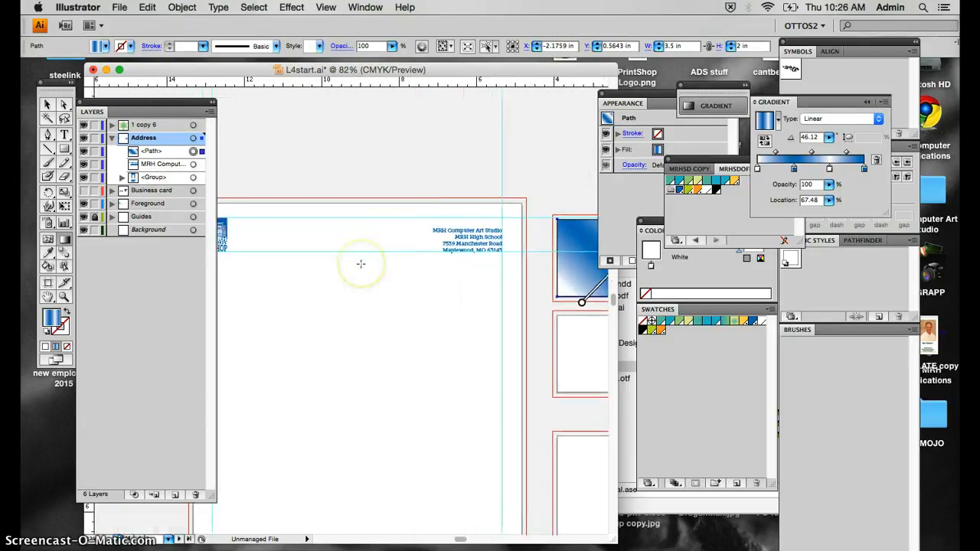
click(47, 107)
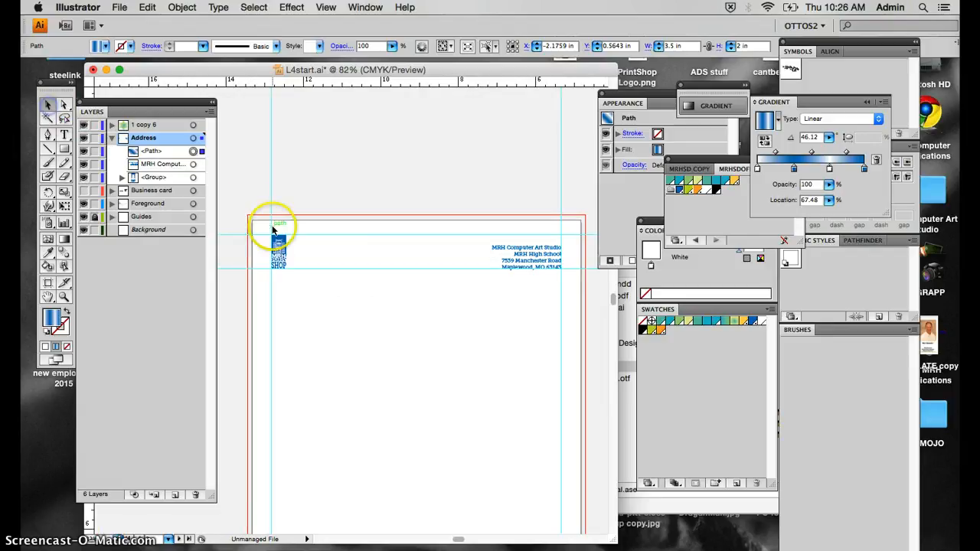
click(280, 247)
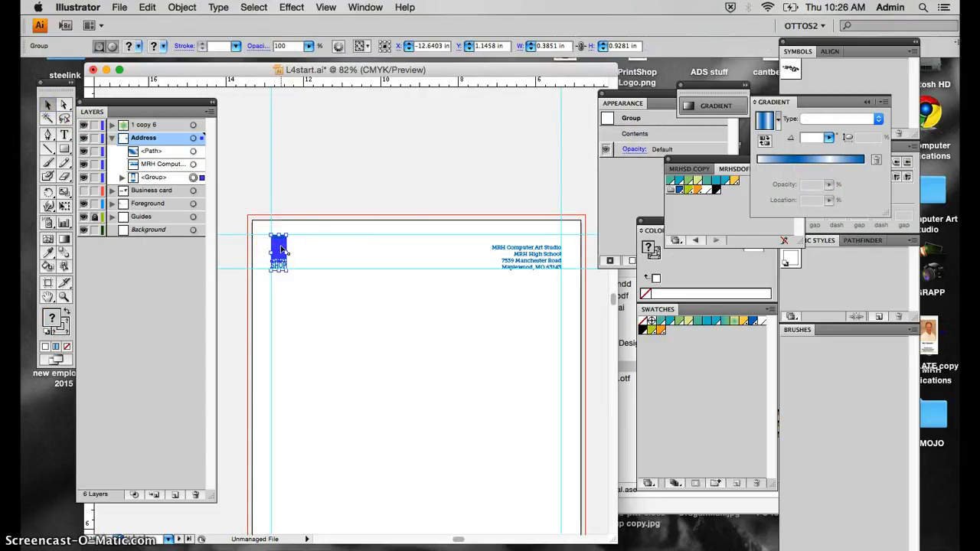
drag(280, 249, 501, 308)
scroll(502, 309, right, 7)
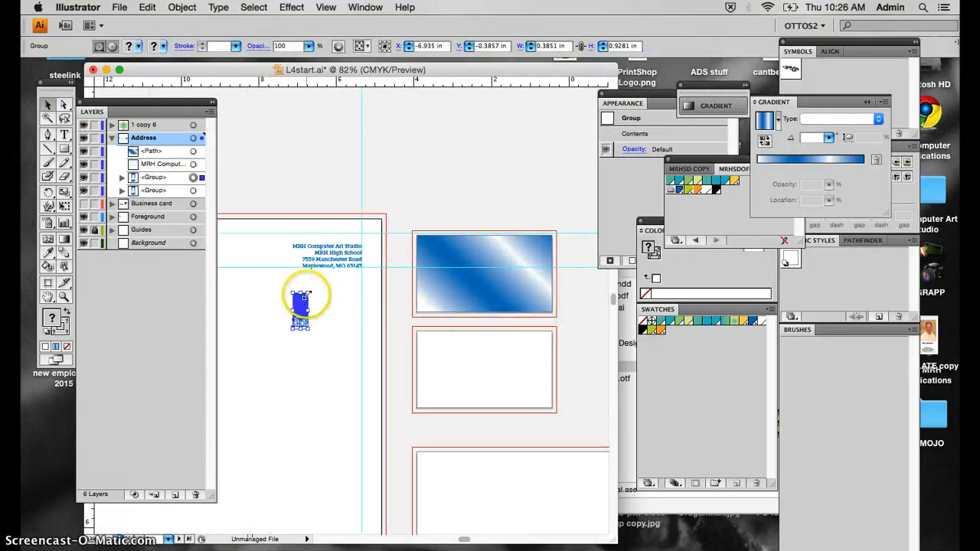
drag(298, 304, 431, 247)
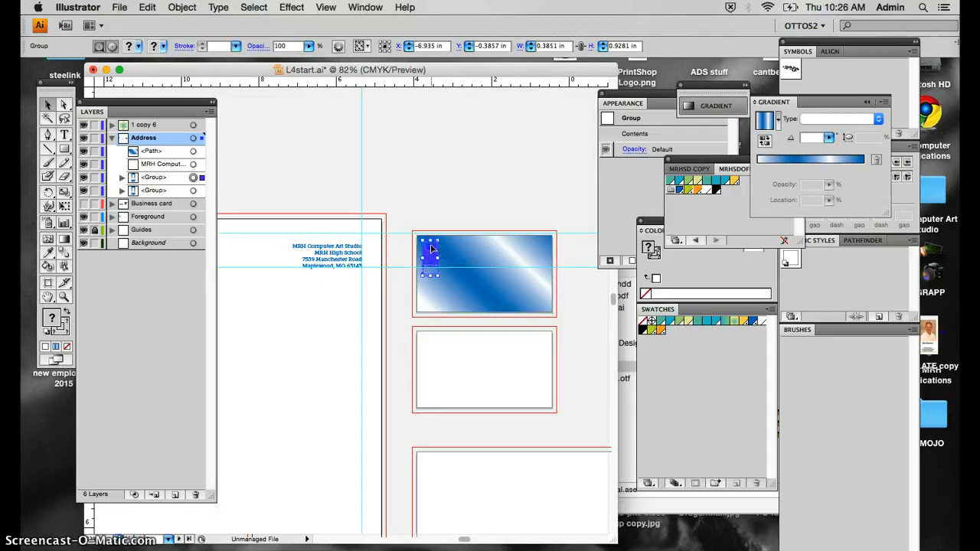
click(440, 202)
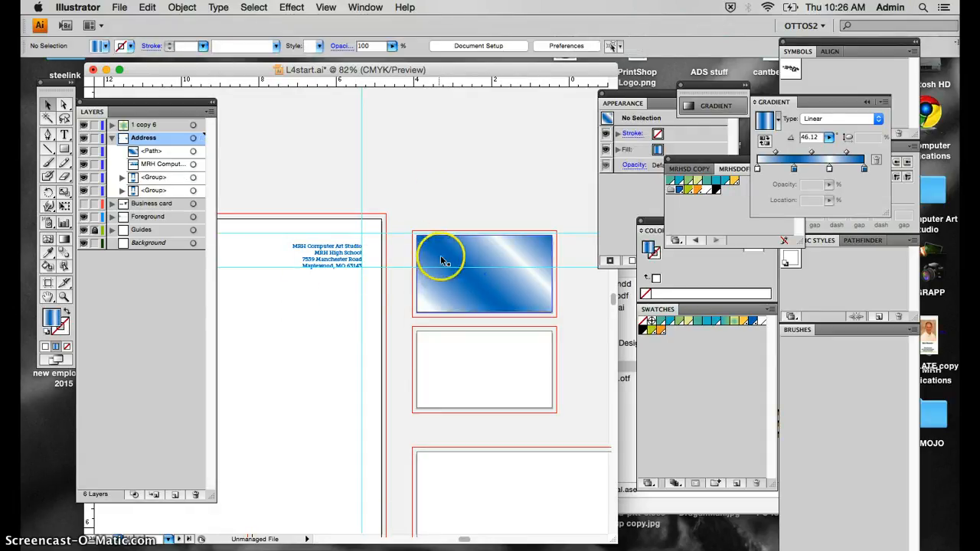
Send the business card's gradient rectangle to the back so it sits behind the Print Shop logo.
scroll(317, 291, left, 5)
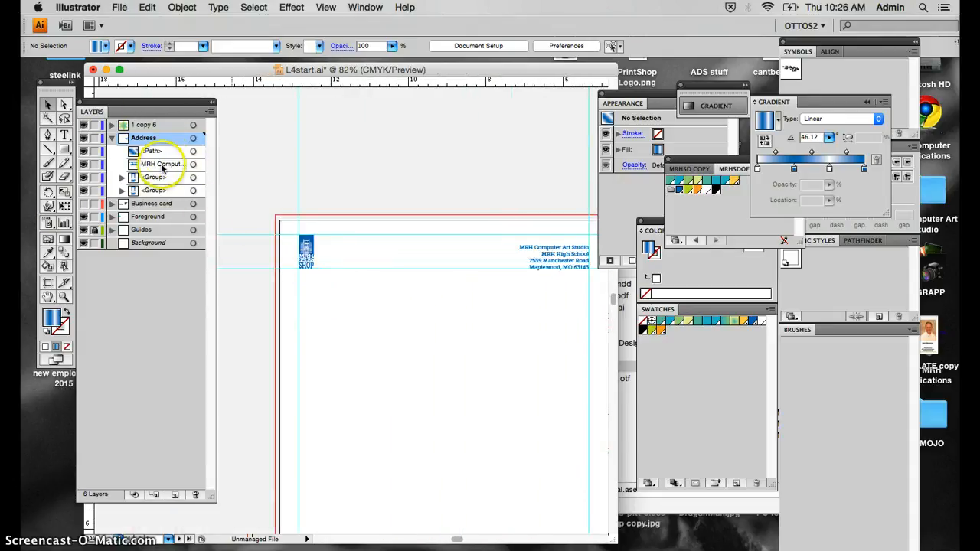
scroll(413, 336, right, 3)
scroll(413, 337, right, 4)
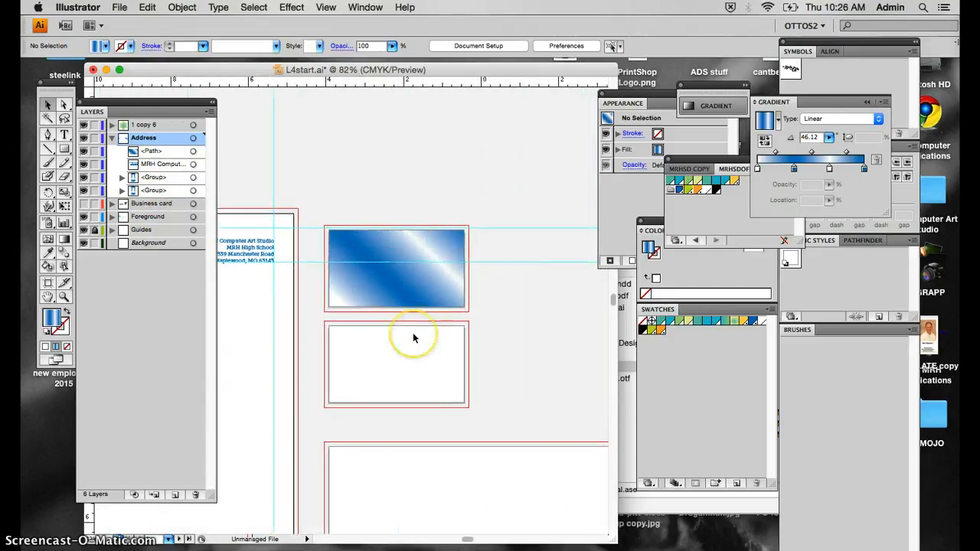
click(345, 251)
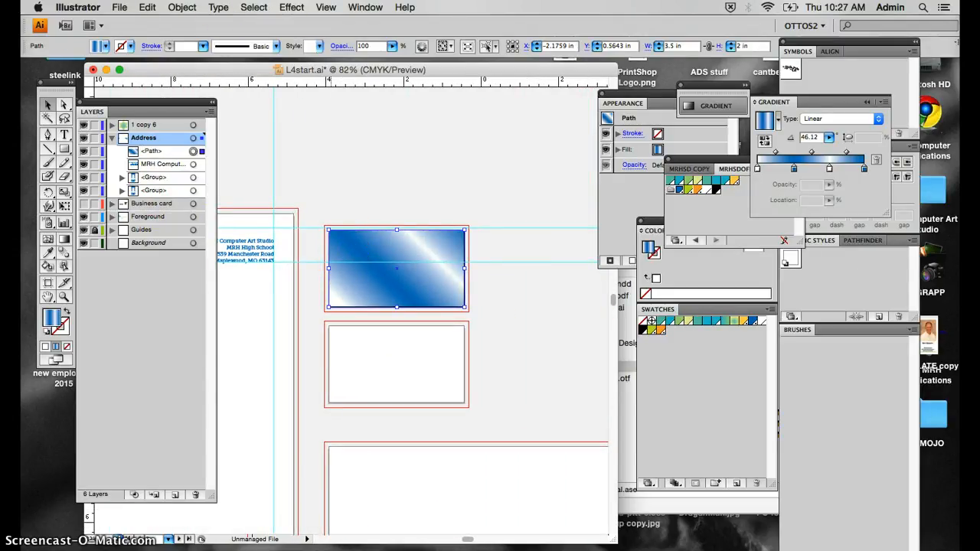
click(182, 7)
mouse_move(195, 35)
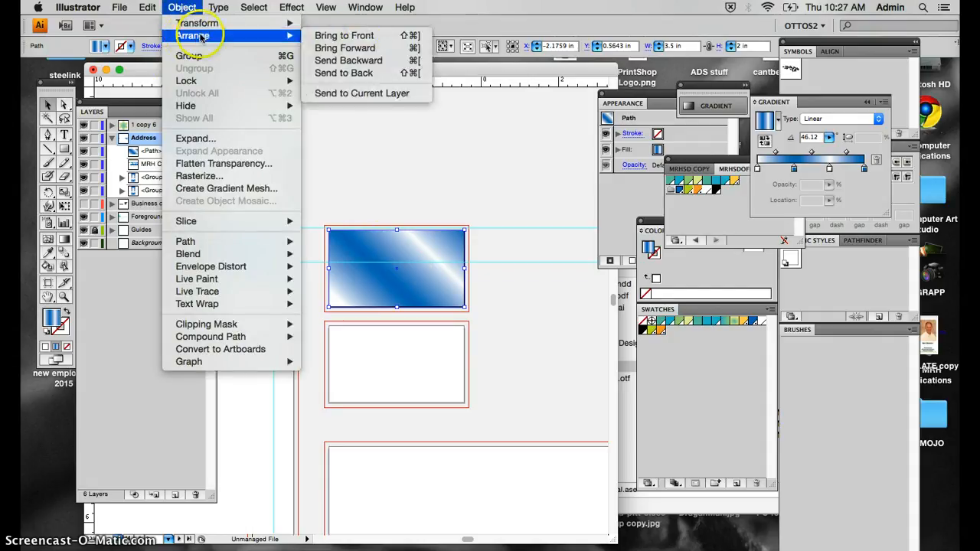
click(356, 72)
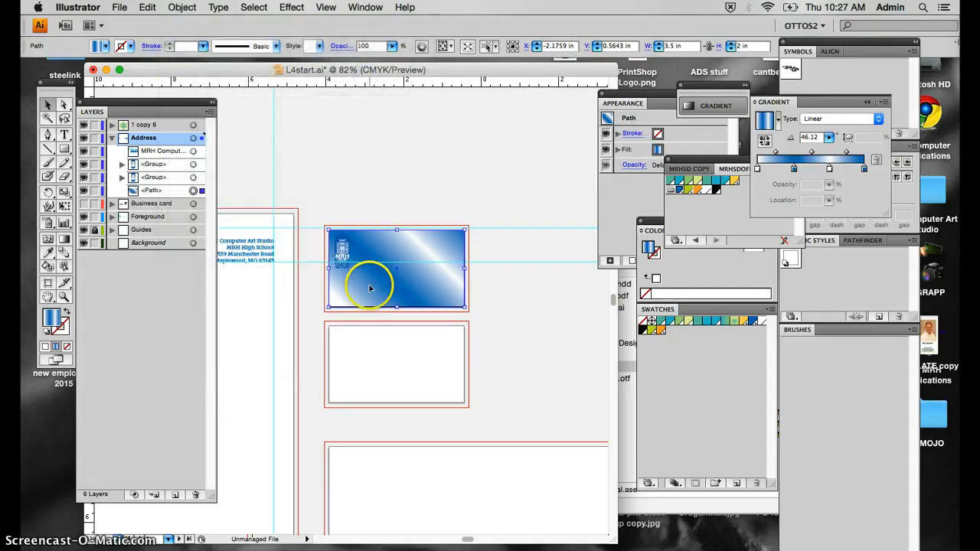
click(368, 202)
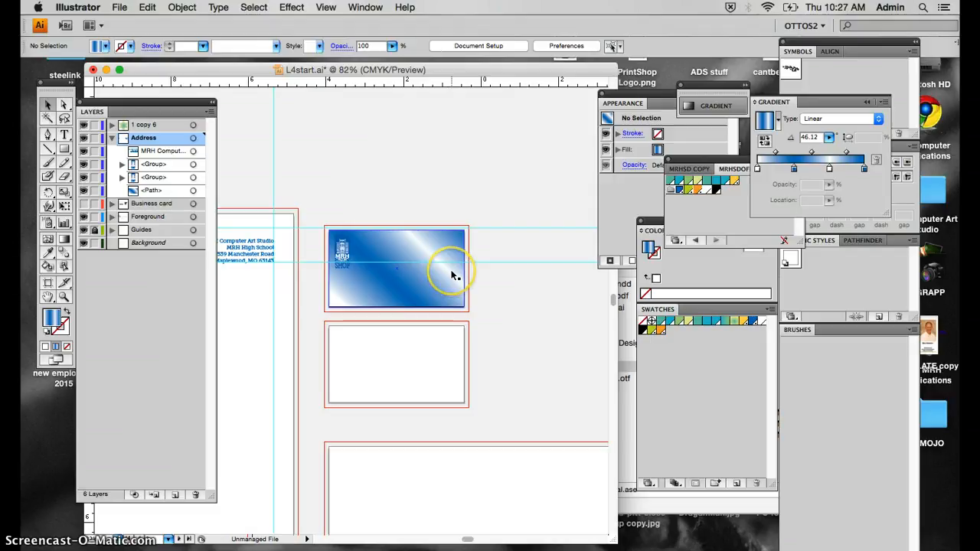
Duplicate the letterhead's address text onto the first business card as centered text with a white fill.
click(250, 251)
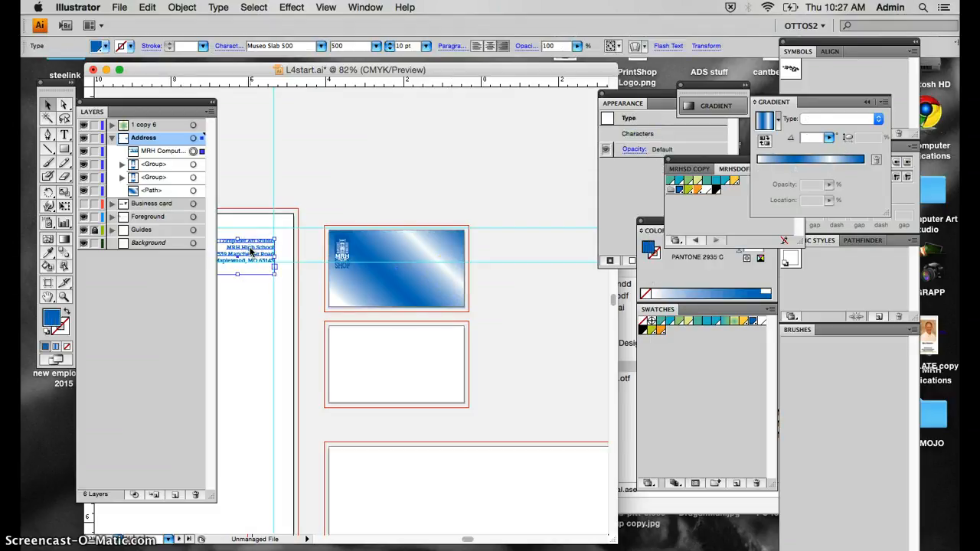
drag(249, 251, 411, 275)
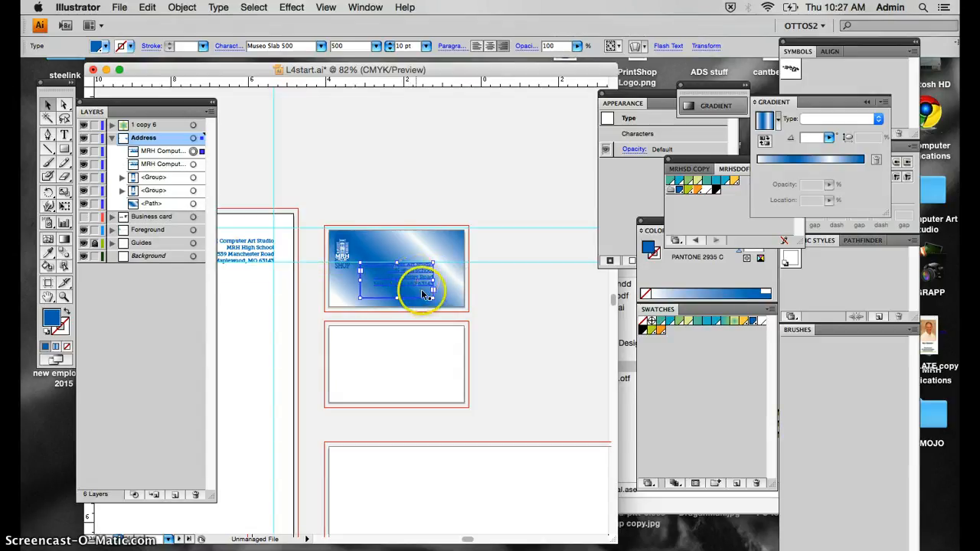
click(491, 47)
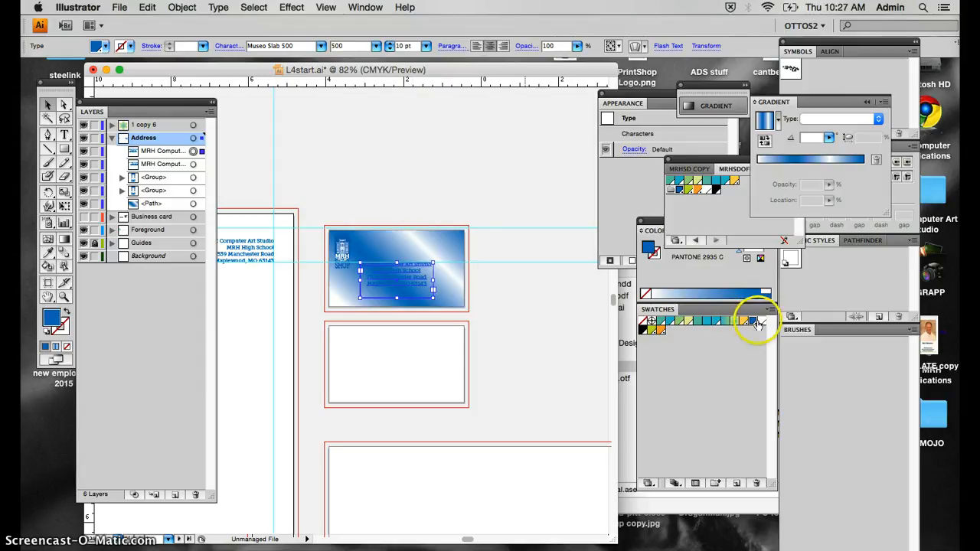
click(706, 191)
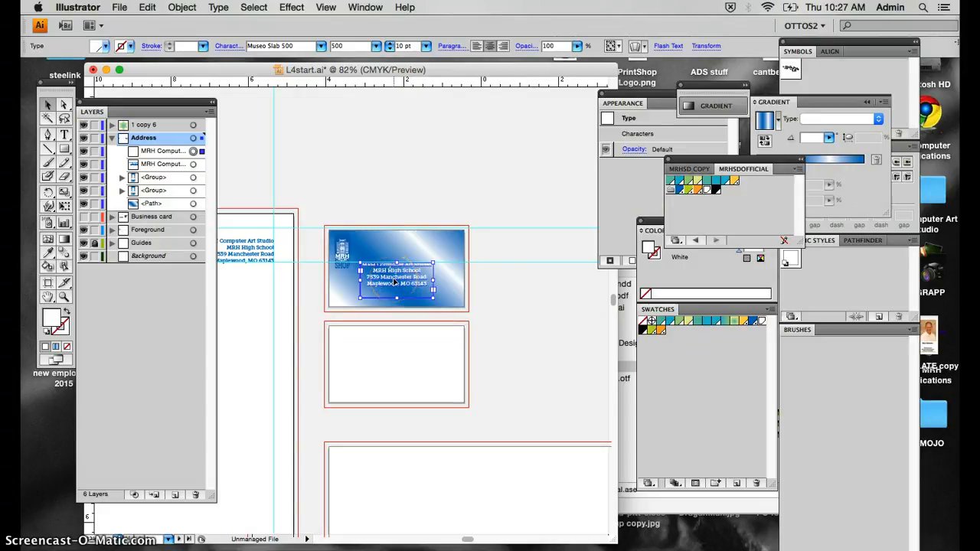
Position the address copy near the middle of the business card and enlarge its text frame on all sides.
key(super+equal)
key(super+equal)
key(super+equal)
key(super+equal)
scroll(394, 282, up, 3)
scroll(394, 281, right, 3)
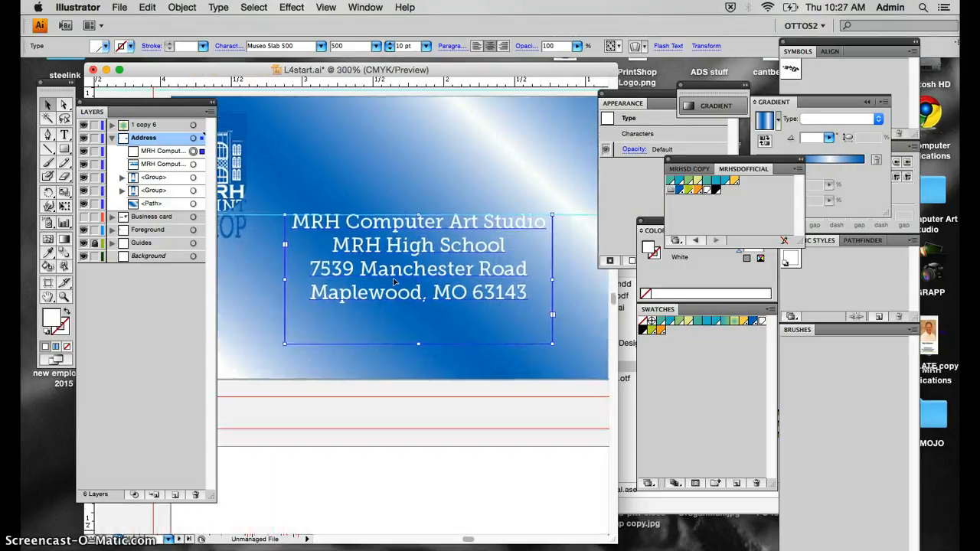
drag(391, 251, 370, 280)
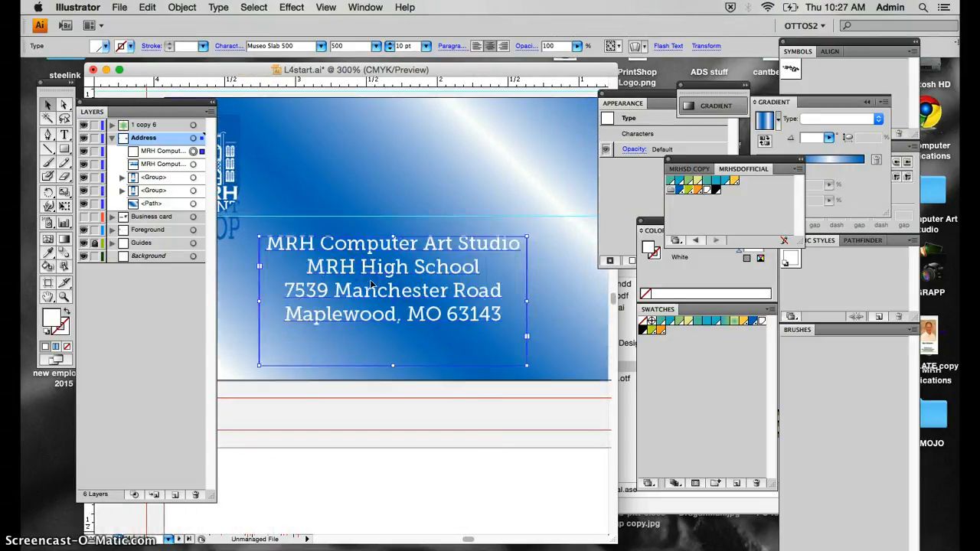
scroll(415, 290, down, 2)
scroll(416, 289, right, 2)
scroll(415, 285, up, 2)
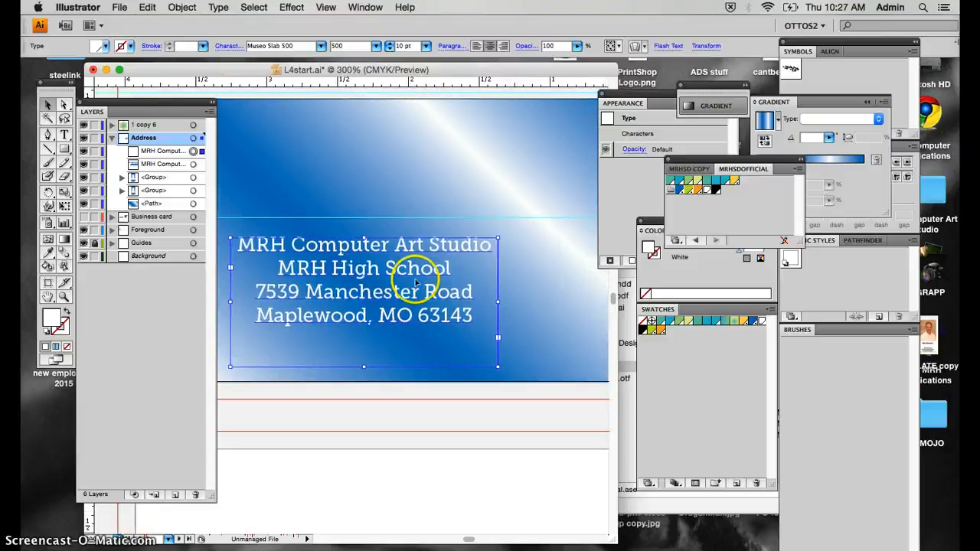
drag(413, 280, 433, 250)
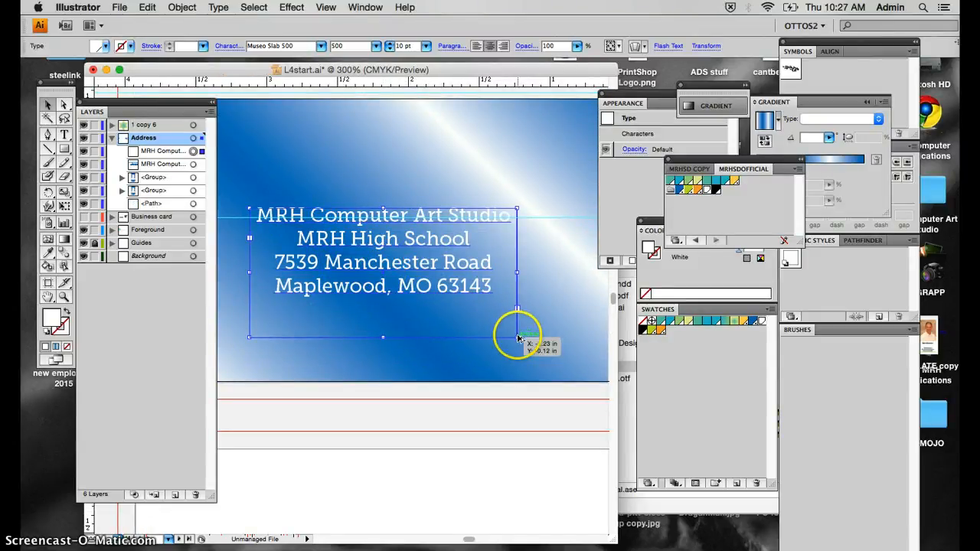
drag(516, 336, 549, 374)
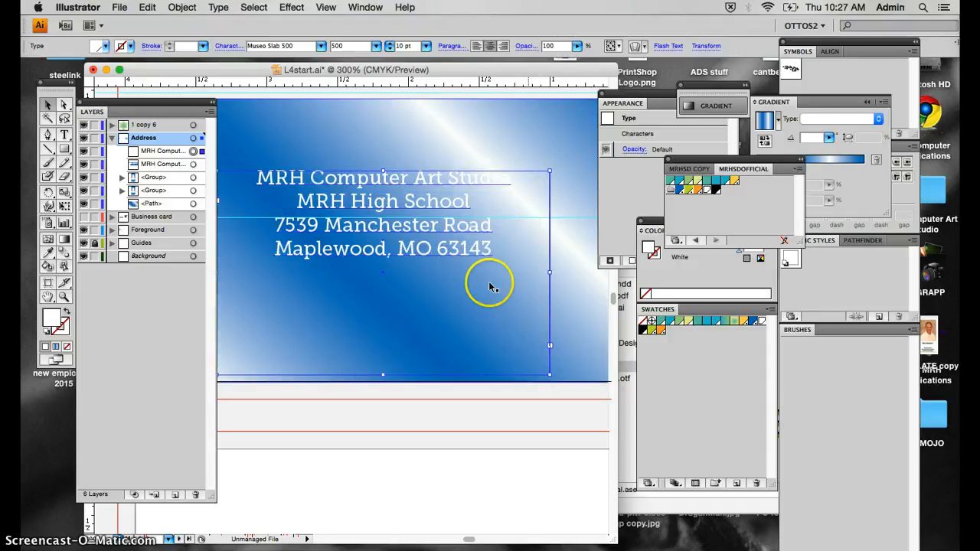
Set all of the card's address text to 14 pt and align it right.
double_click(441, 204)
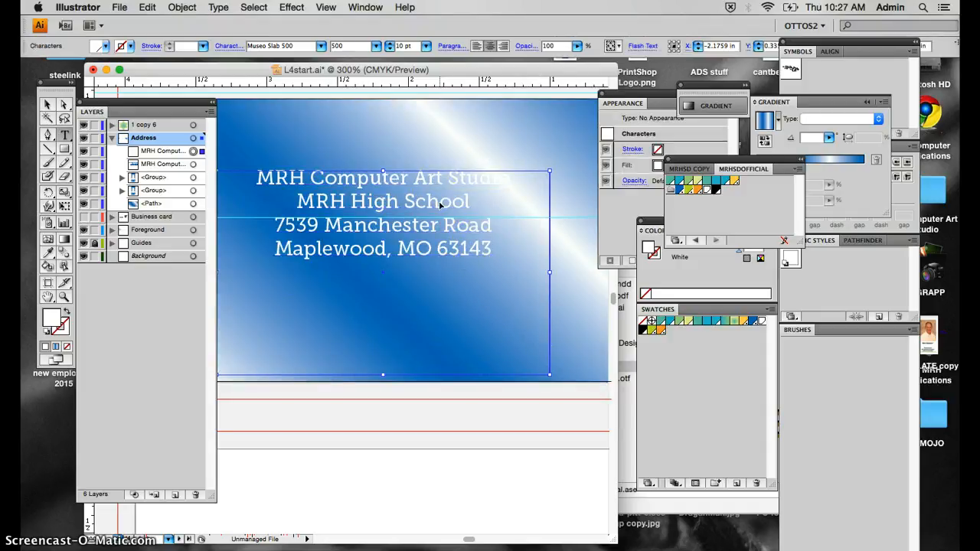
key(super+a)
click(389, 44)
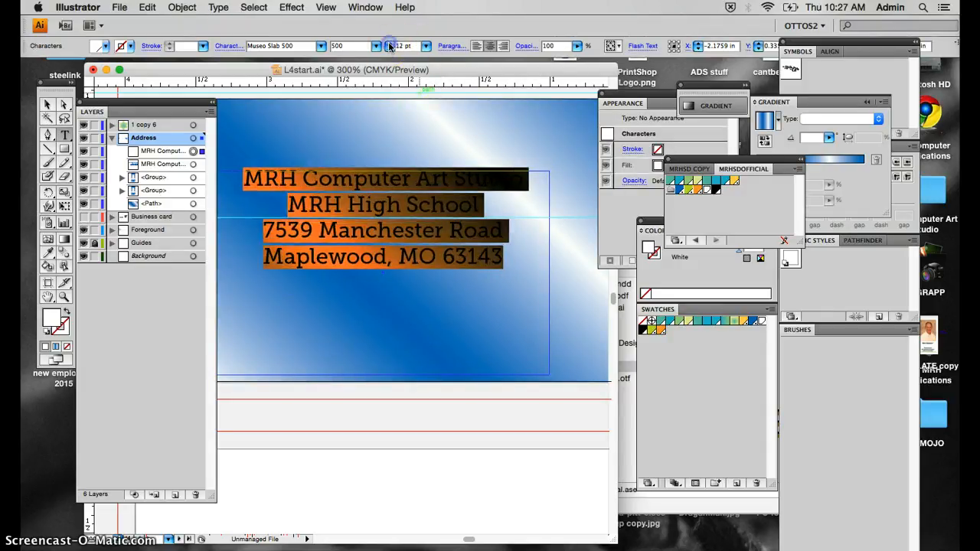
click(389, 44)
click(389, 44)
click(389, 44)
click(505, 46)
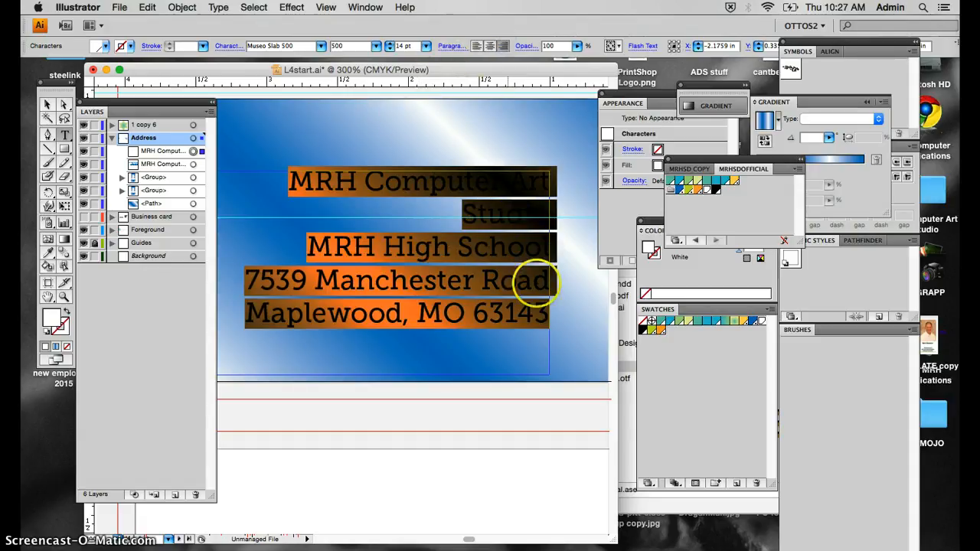
Widen the address text frame so its first line fits on one line, and shift it slightly toward the card's right edge.
click(46, 103)
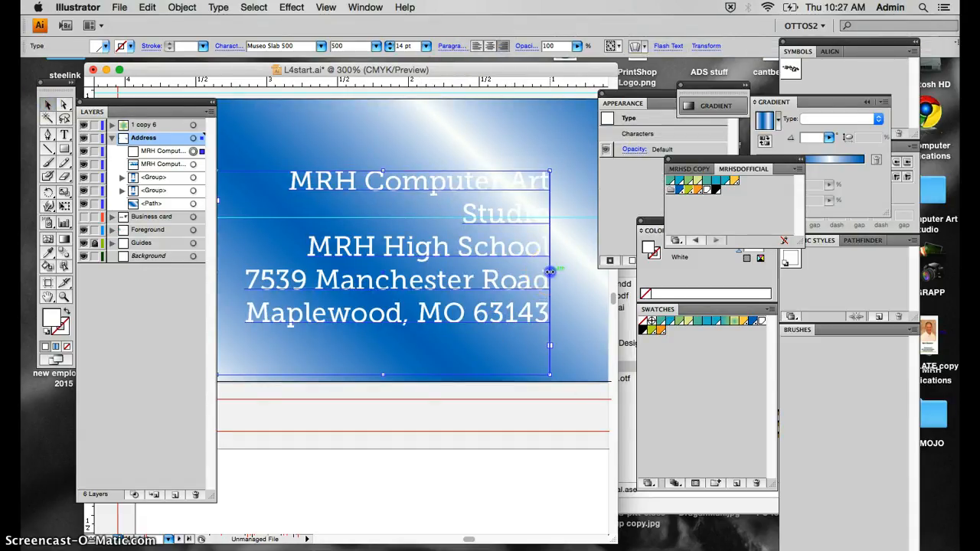
drag(550, 271, 593, 273)
scroll(520, 321, up, 3)
scroll(520, 321, right, 2)
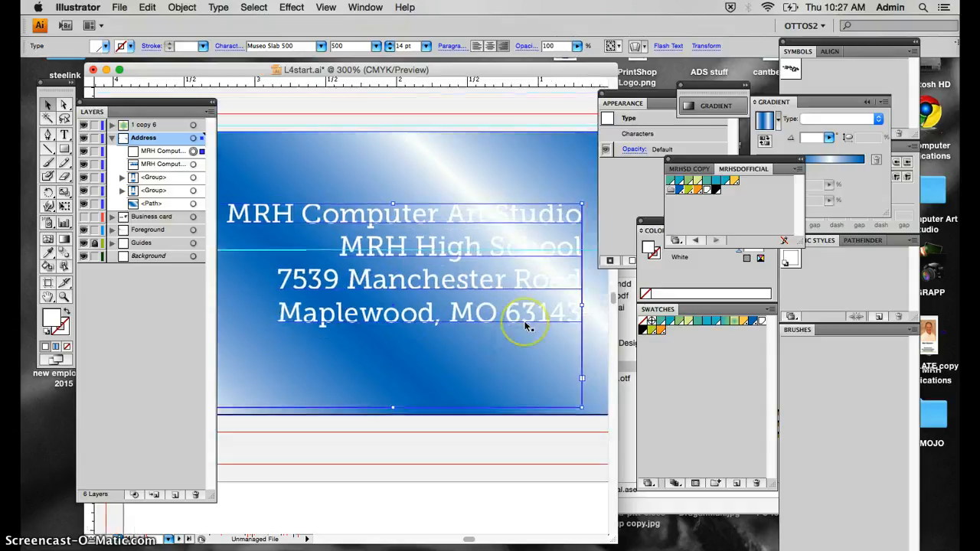
mouse_move(476, 298)
mouse_down()
mouse_move(494, 313)
mouse_move(505, 308)
mouse_move(494, 297)
mouse_up()
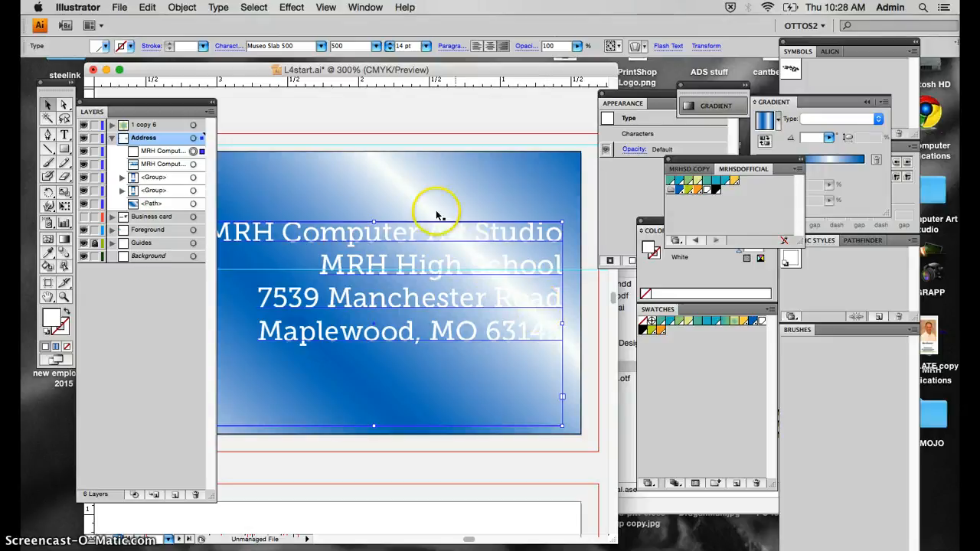
Give the card's address text a 0.25 pt black stroke.
click(66, 328)
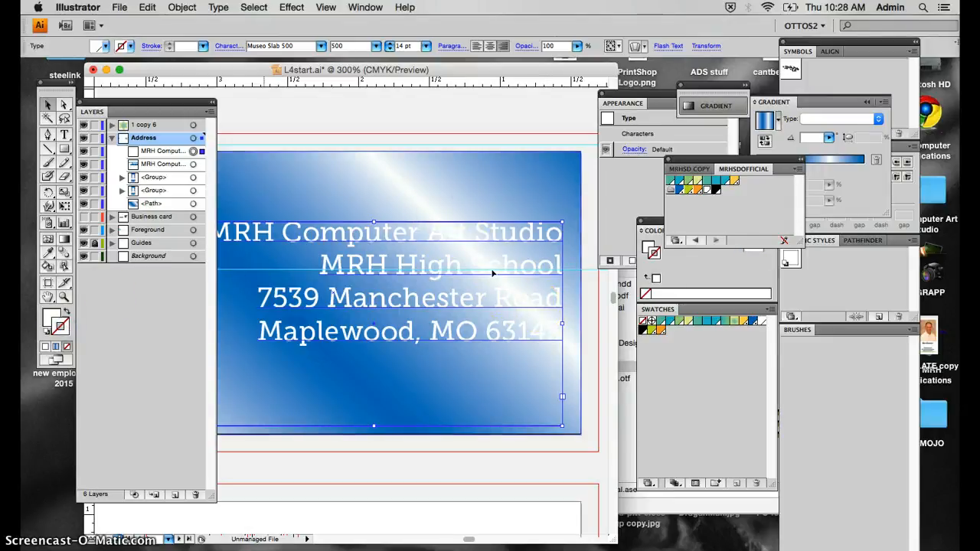
click(727, 201)
click(714, 190)
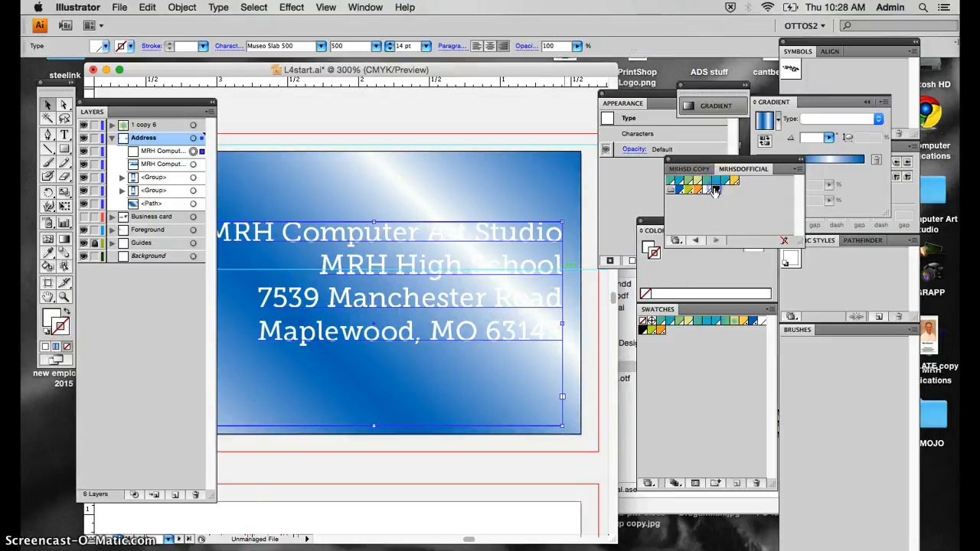
click(203, 46)
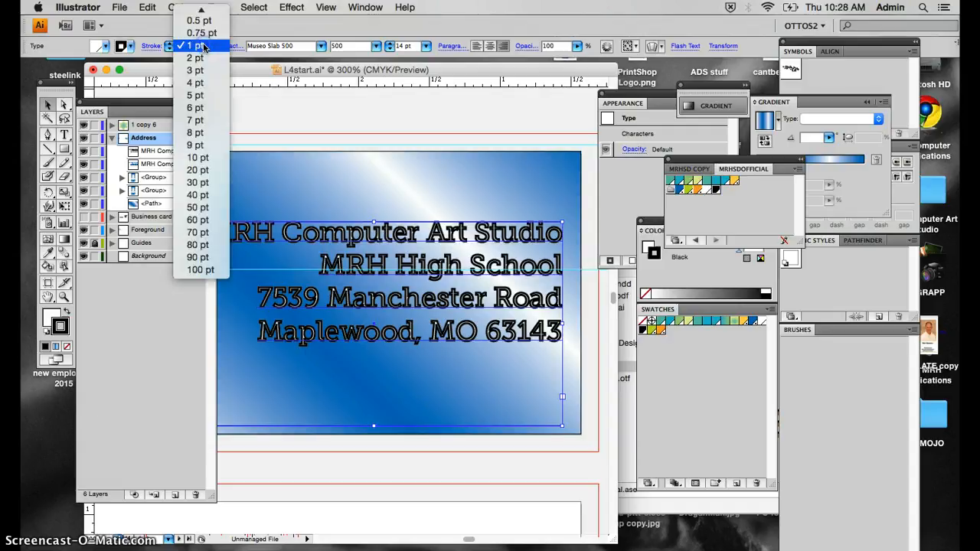
click(198, 14)
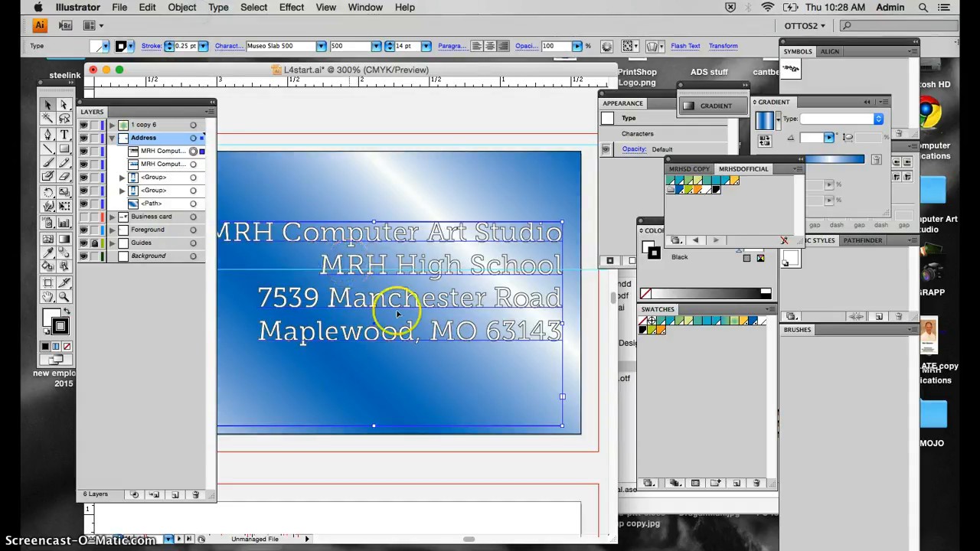
click(459, 376)
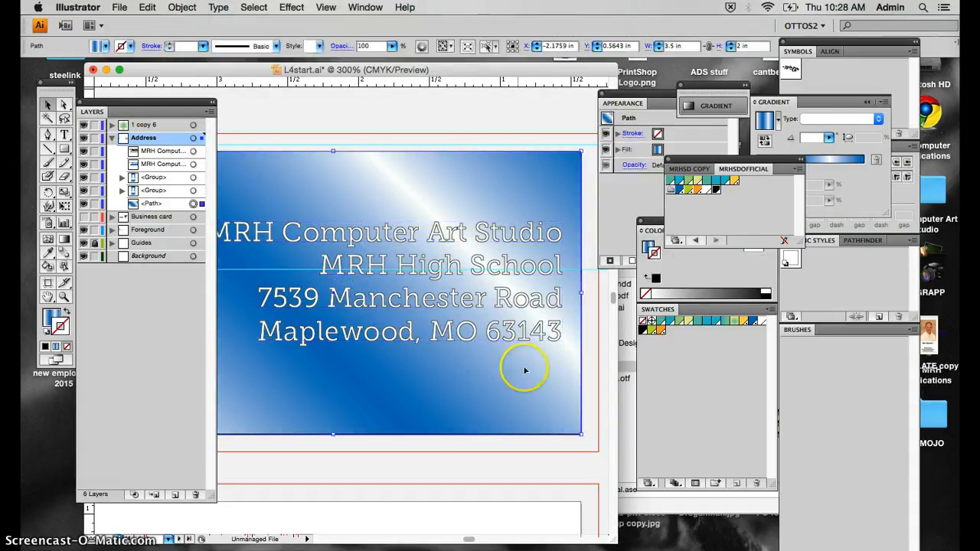
Try PANTONE 382 C, PANTONE 1375 C and PANTONE 2935 C as the fill of the card's address text.
click(469, 344)
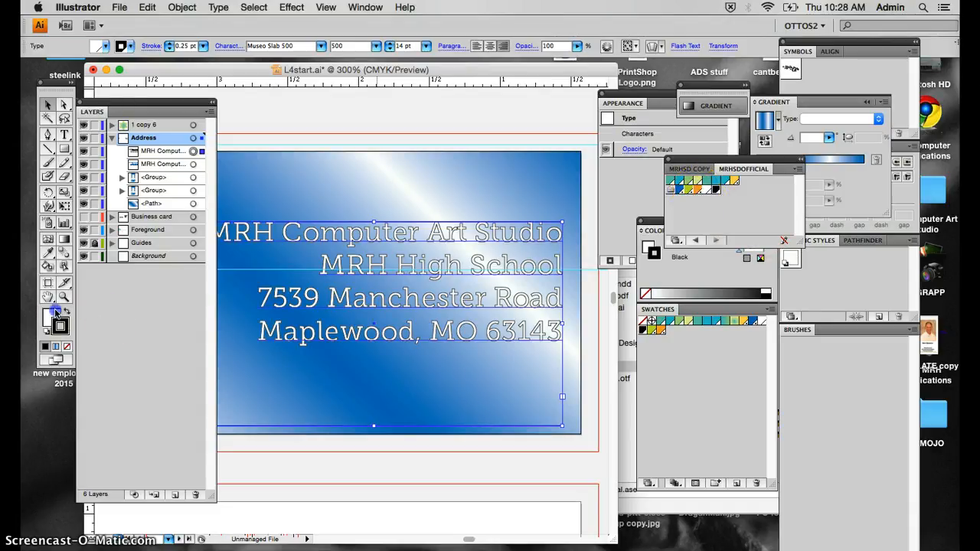
click(55, 312)
click(688, 190)
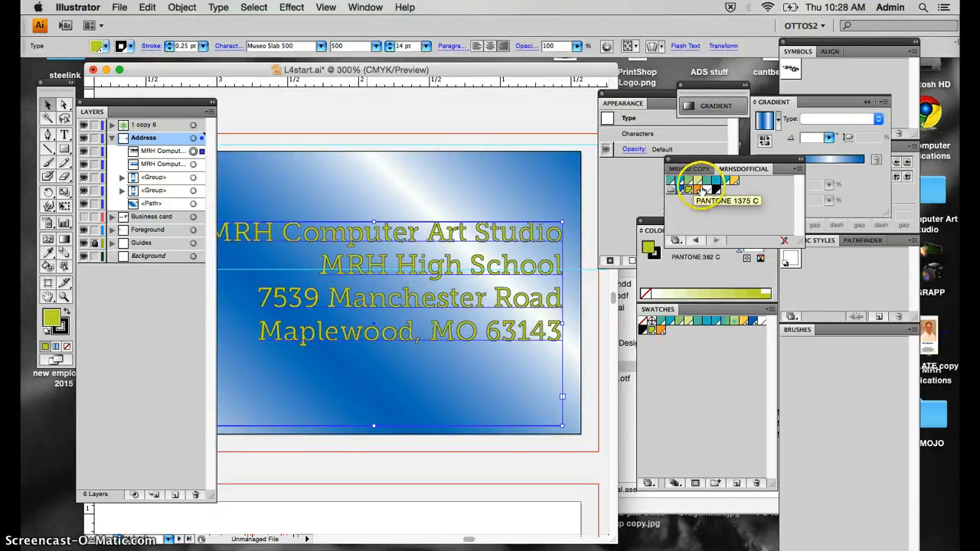
click(697, 190)
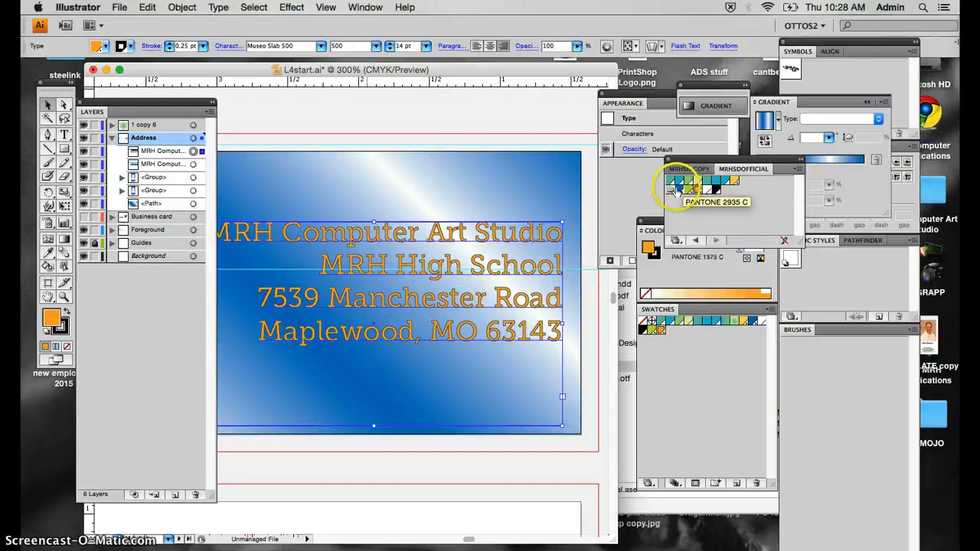
click(710, 189)
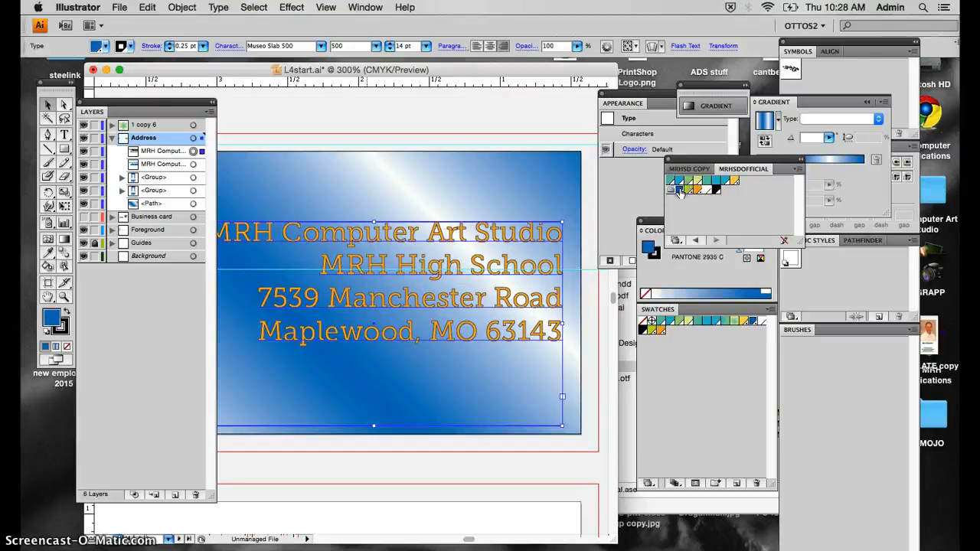
Try a white stroke on the address text, and restore its black stroke and white fill.
click(65, 331)
click(707, 189)
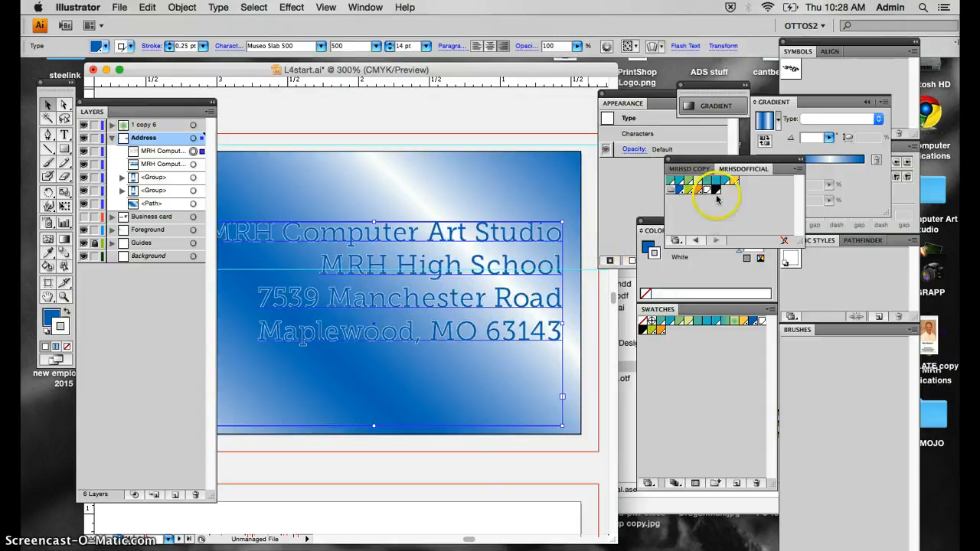
click(715, 190)
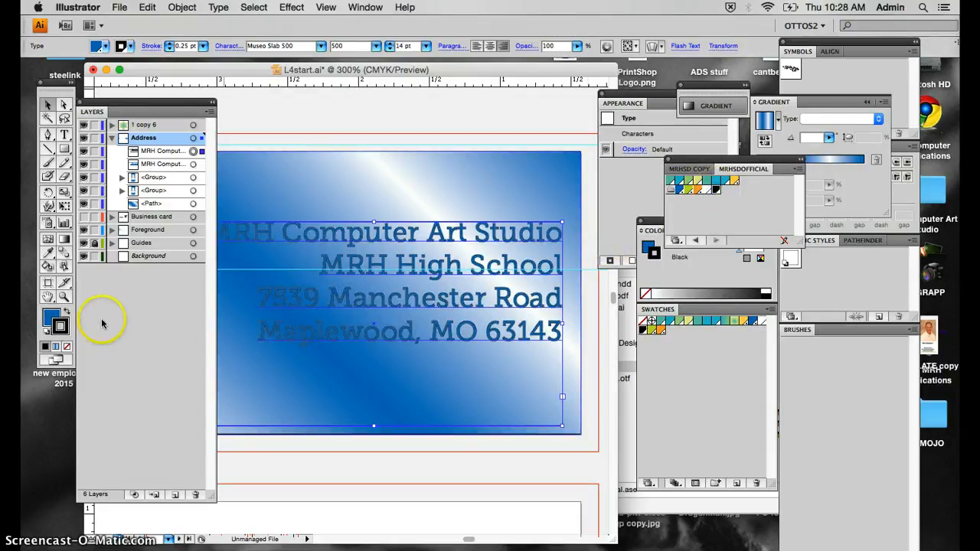
click(48, 319)
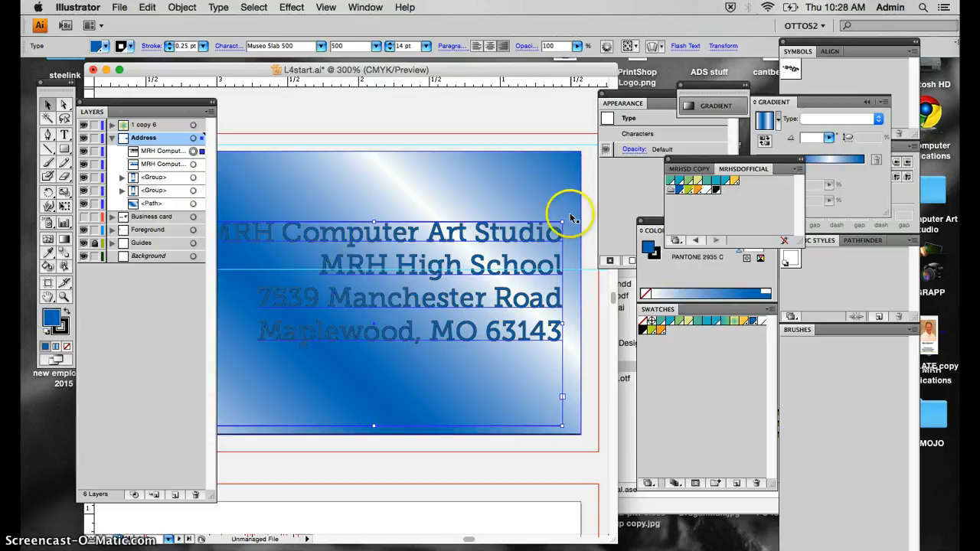
click(708, 192)
Move the address text down toward the business card's lower edge and deselect it.
drag(447, 325, 449, 380)
scroll(499, 271, left, 5)
scroll(499, 272, down, 2)
scroll(499, 272, down, 8)
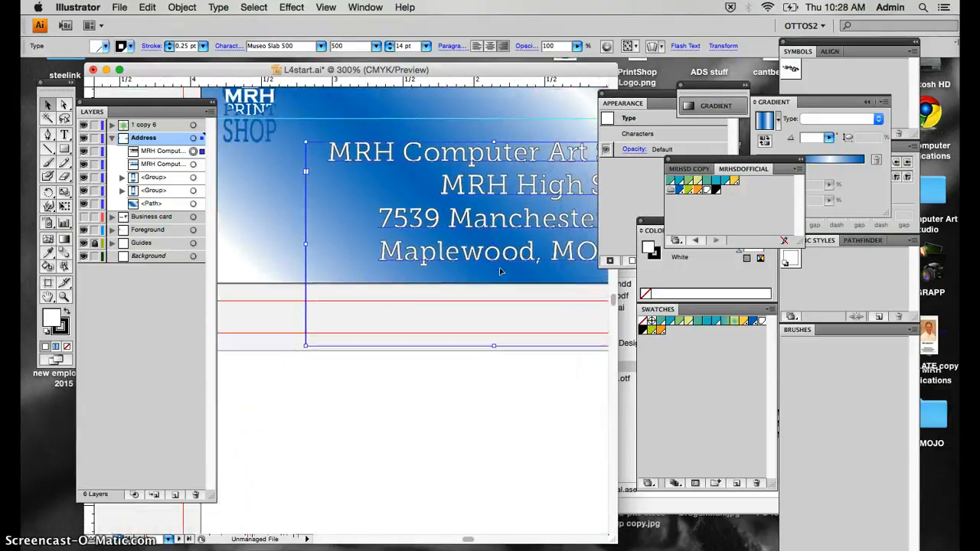
click(465, 309)
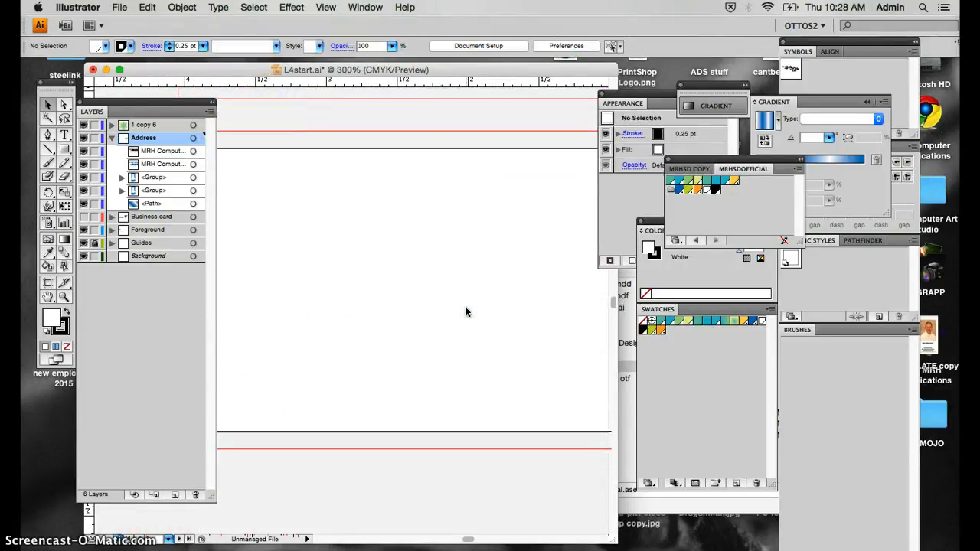
Move the small green flower from beside the green glow logo to just above the large flower, below the letterhead.
scroll(466, 311, down, 2)
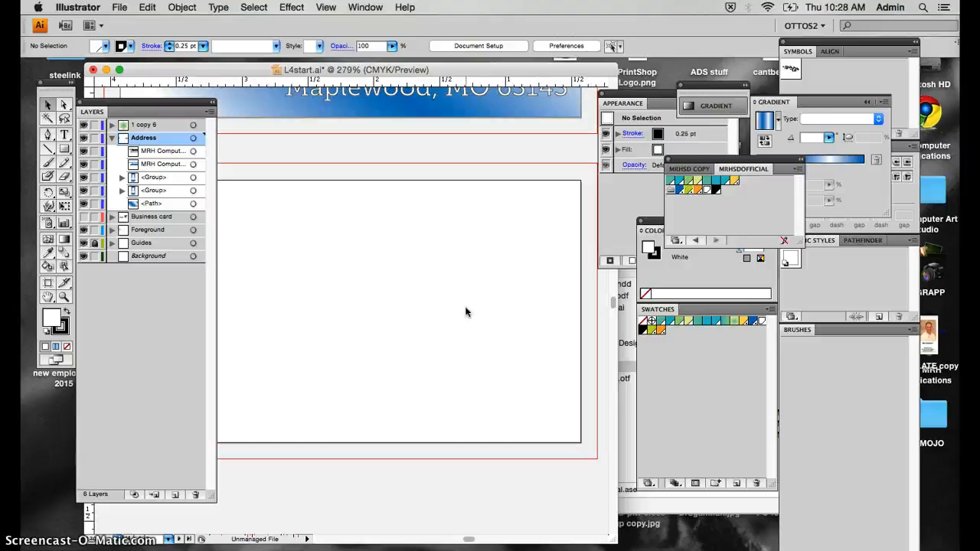
scroll(465, 312, down, 5)
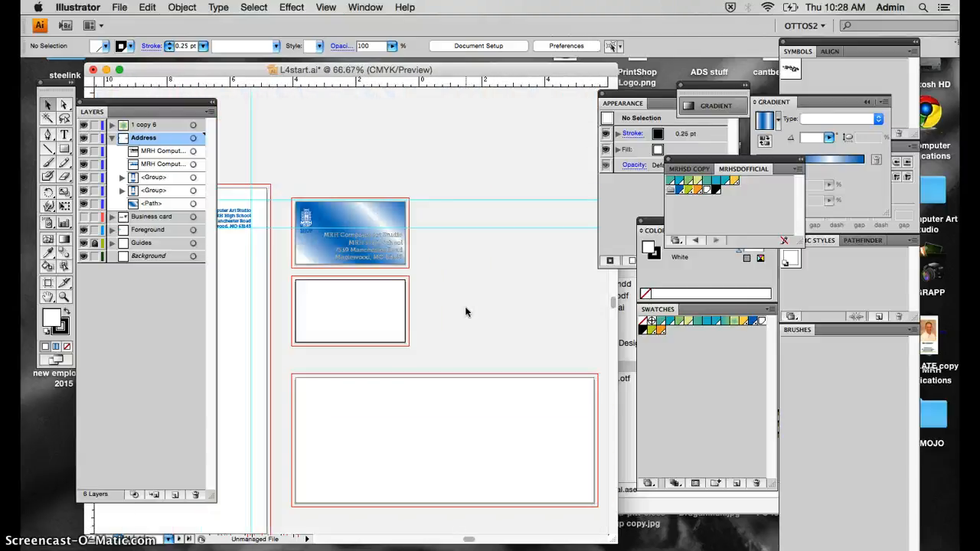
scroll(465, 312, left, 8)
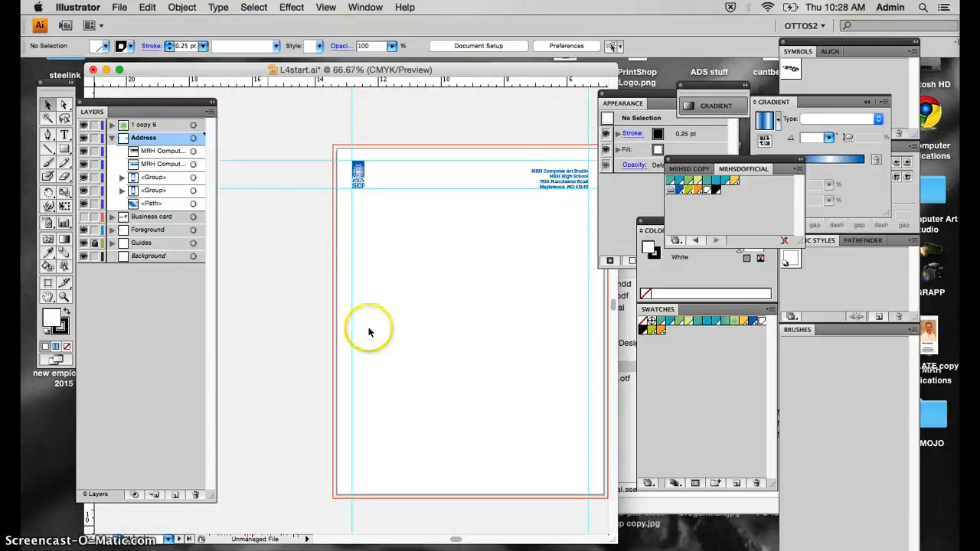
scroll(368, 328, down, 4)
scroll(386, 336, down, 4)
scroll(385, 336, right, 1)
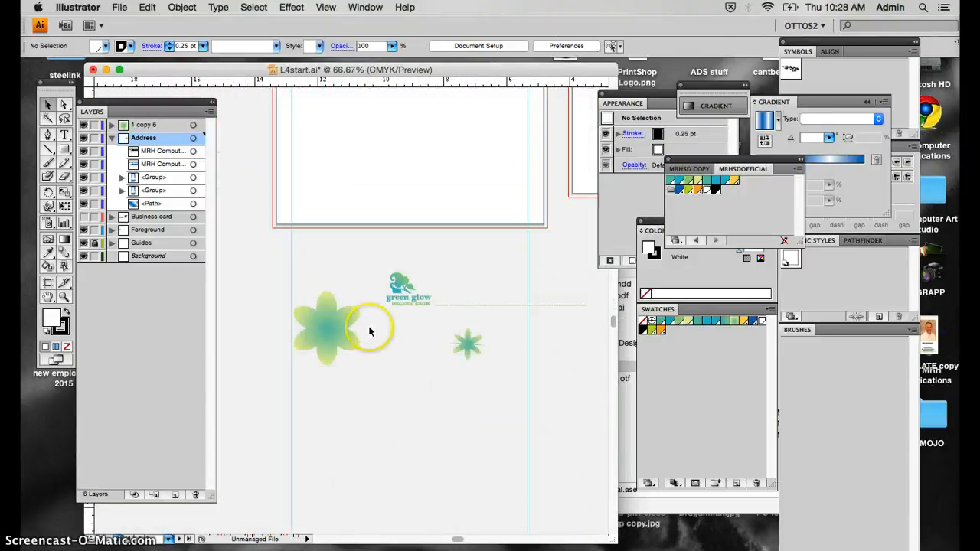
click(468, 345)
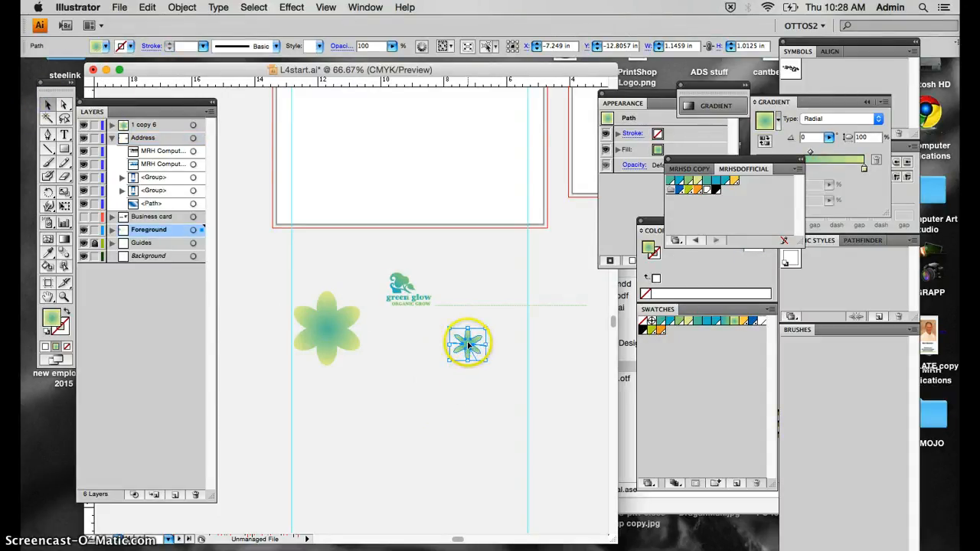
drag(468, 344, 352, 269)
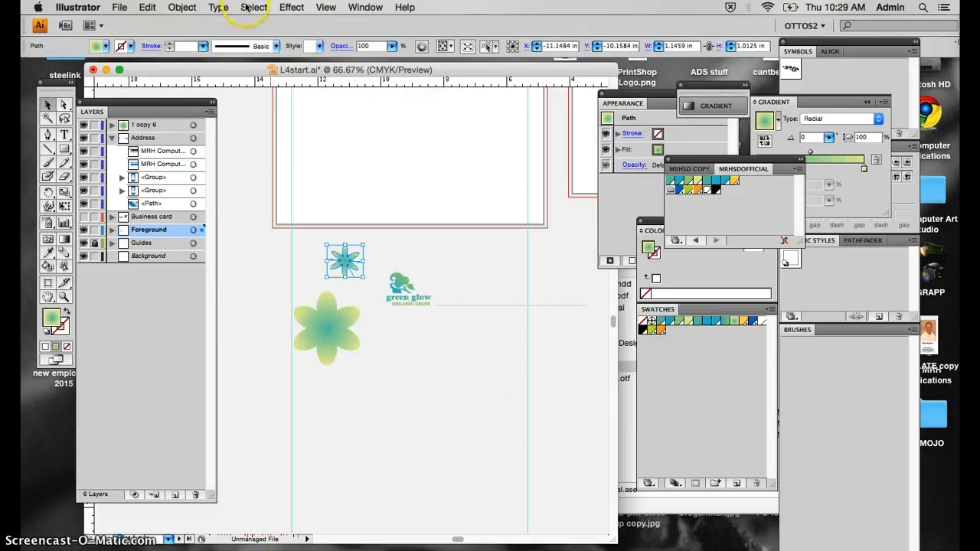
click(290, 7)
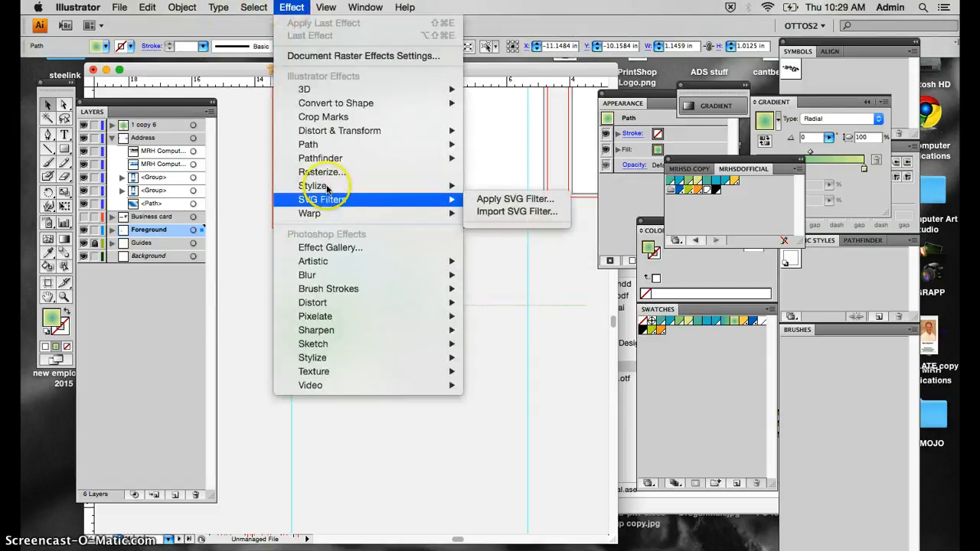
mouse_move(327, 187)
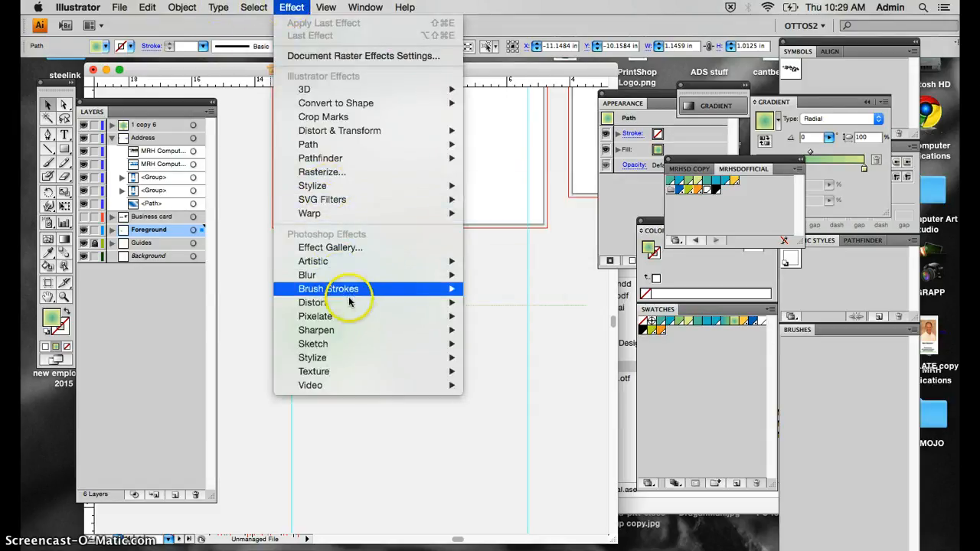
mouse_move(348, 301)
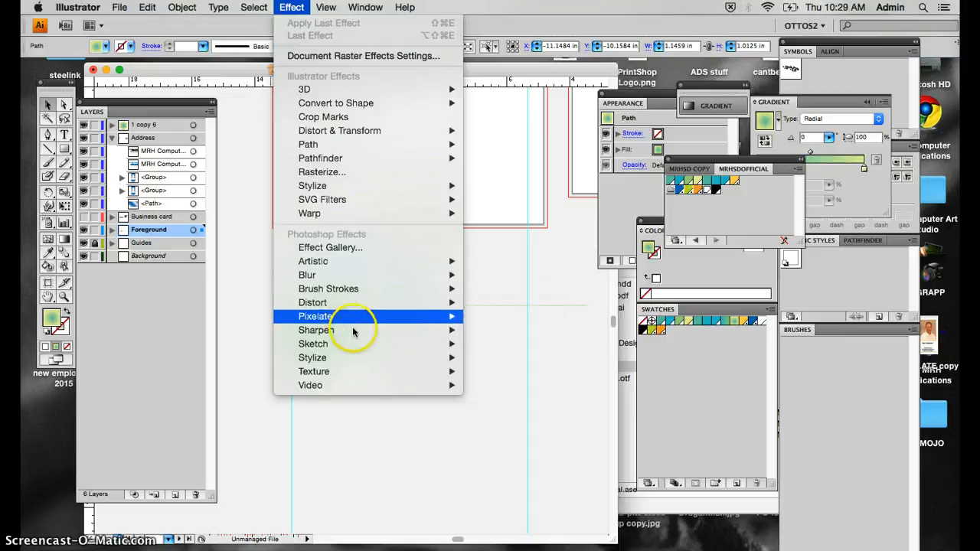
mouse_move(358, 344)
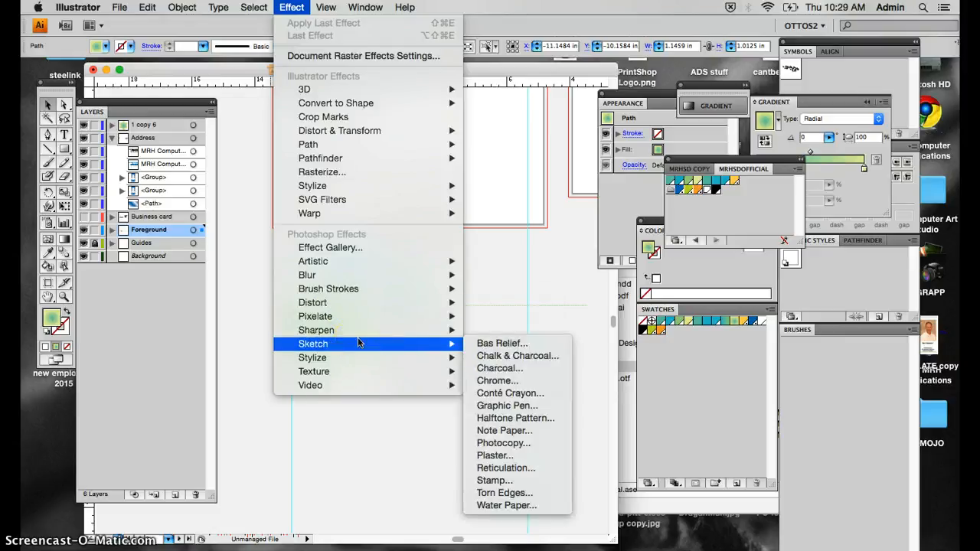
click(331, 276)
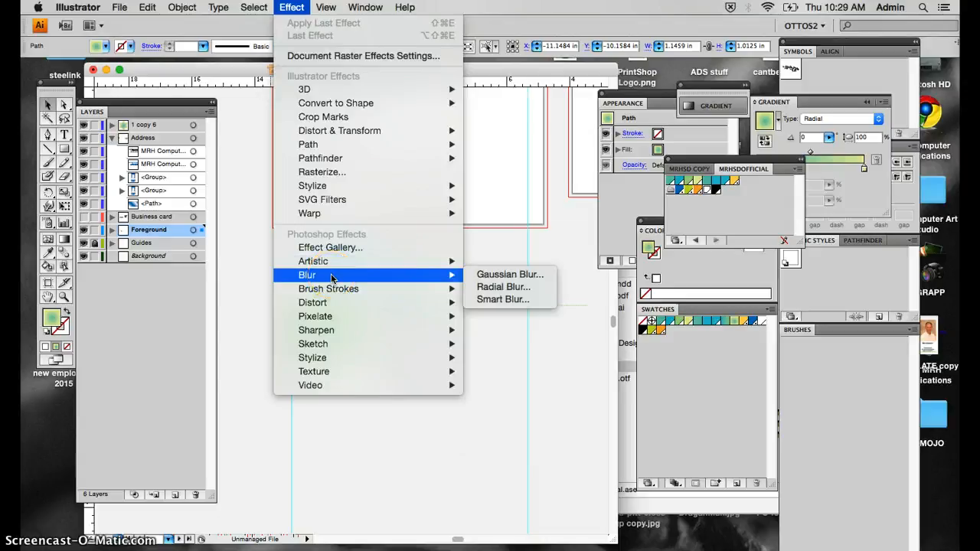
click(350, 212)
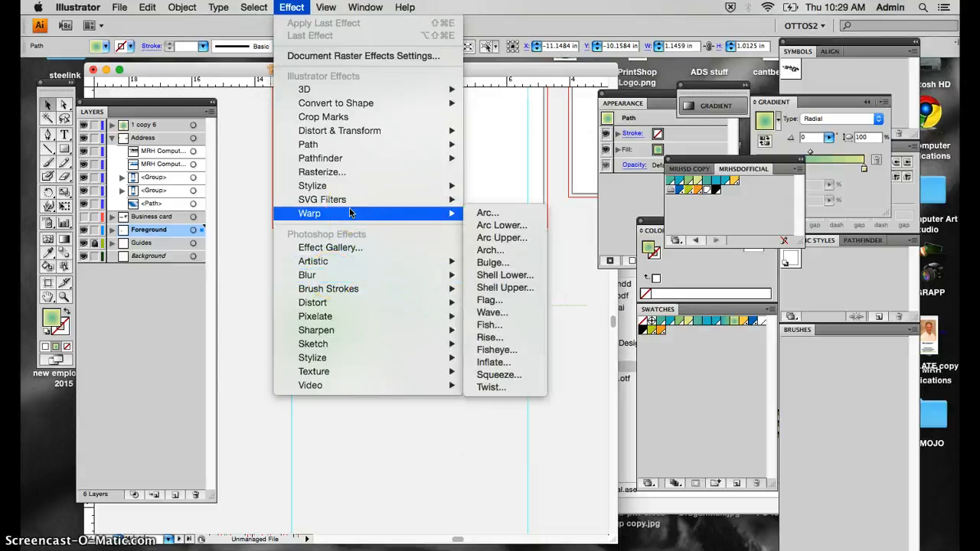
click(496, 374)
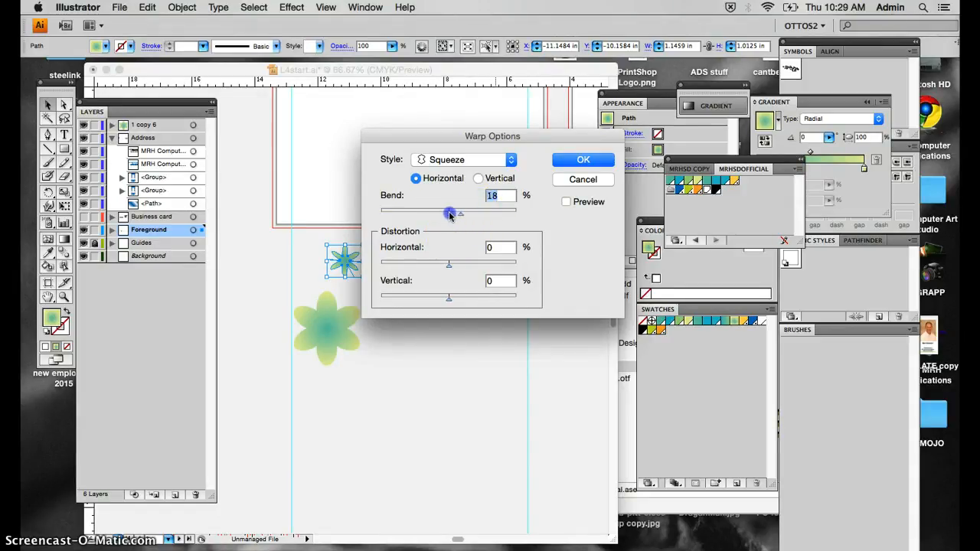
drag(449, 264, 426, 265)
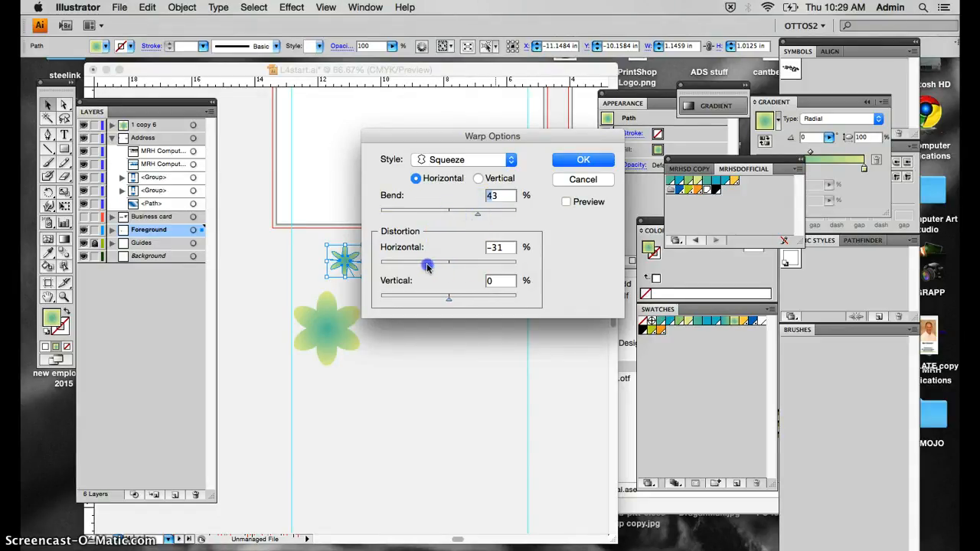
click(480, 160)
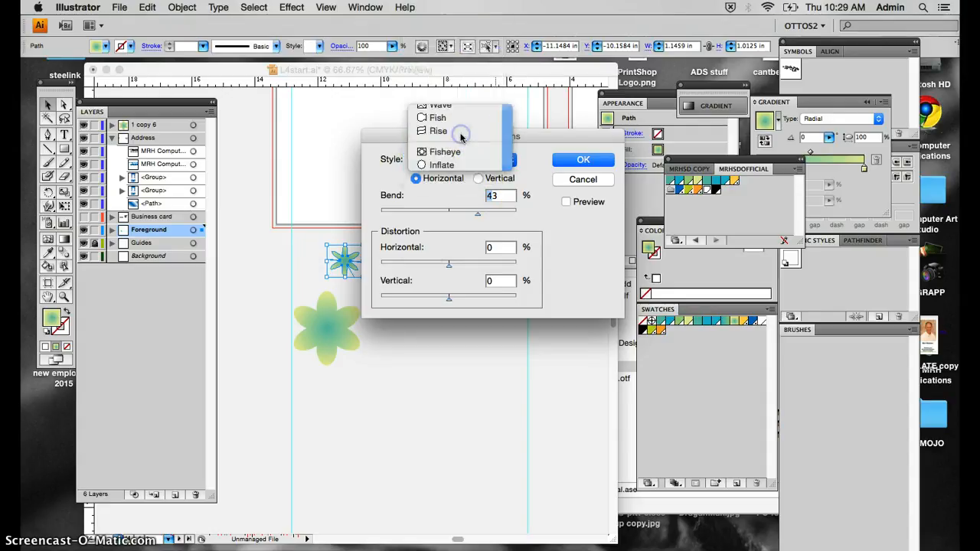
click(461, 135)
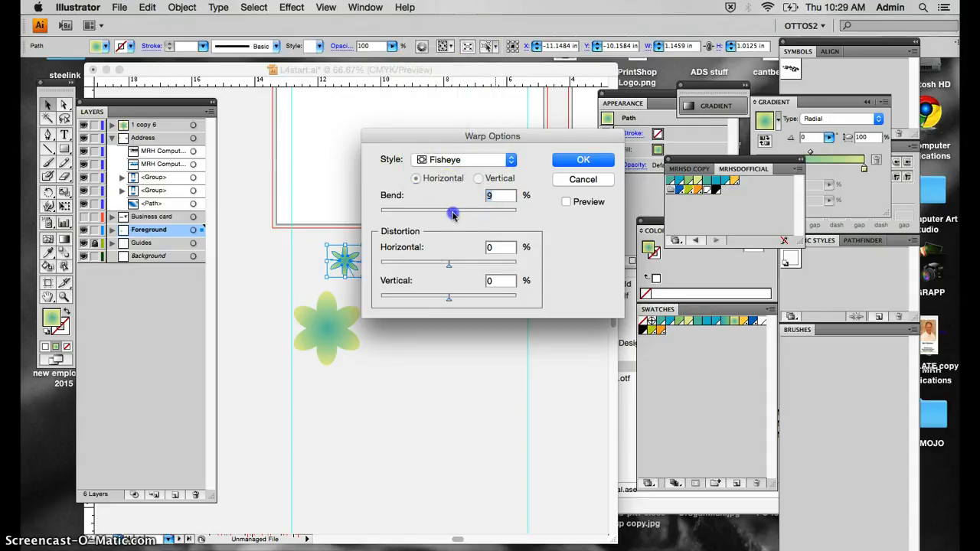
click(479, 162)
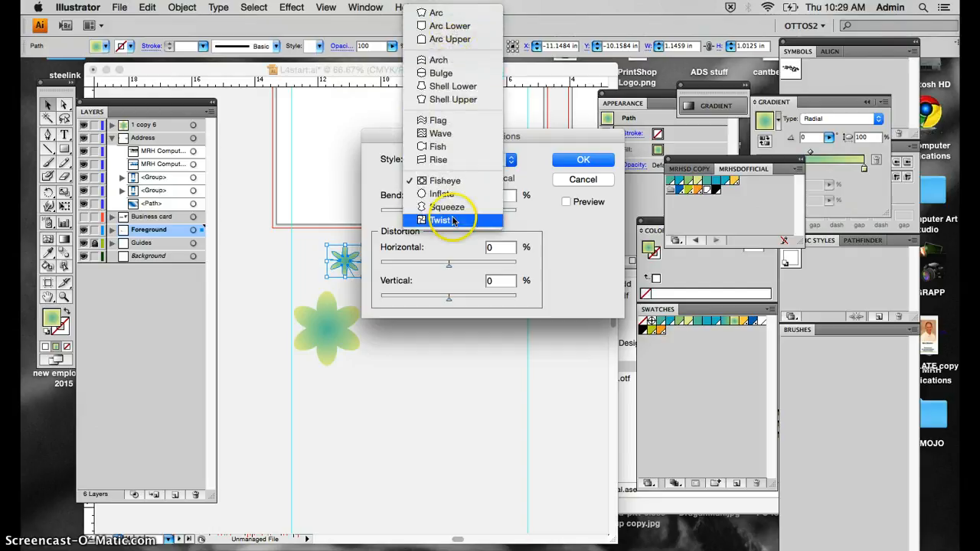
click(577, 180)
click(577, 180)
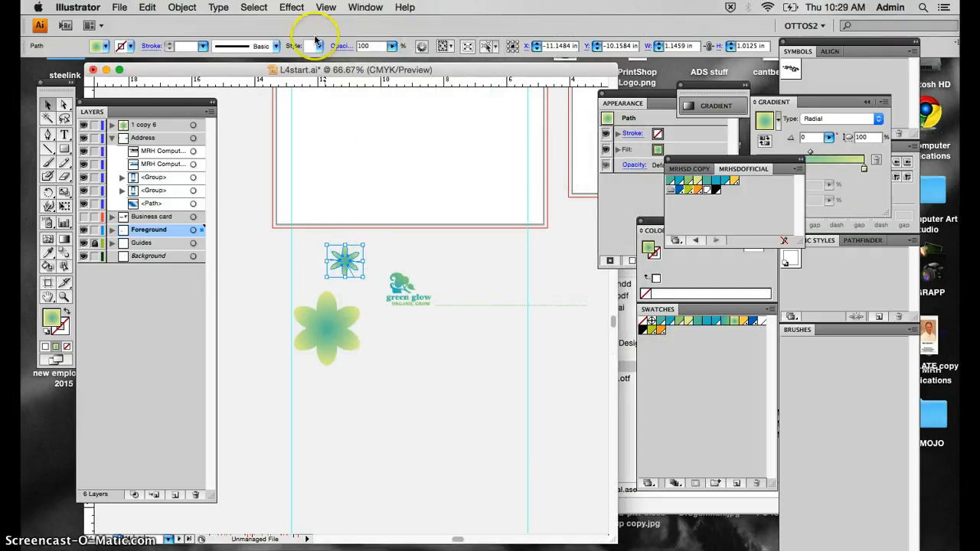